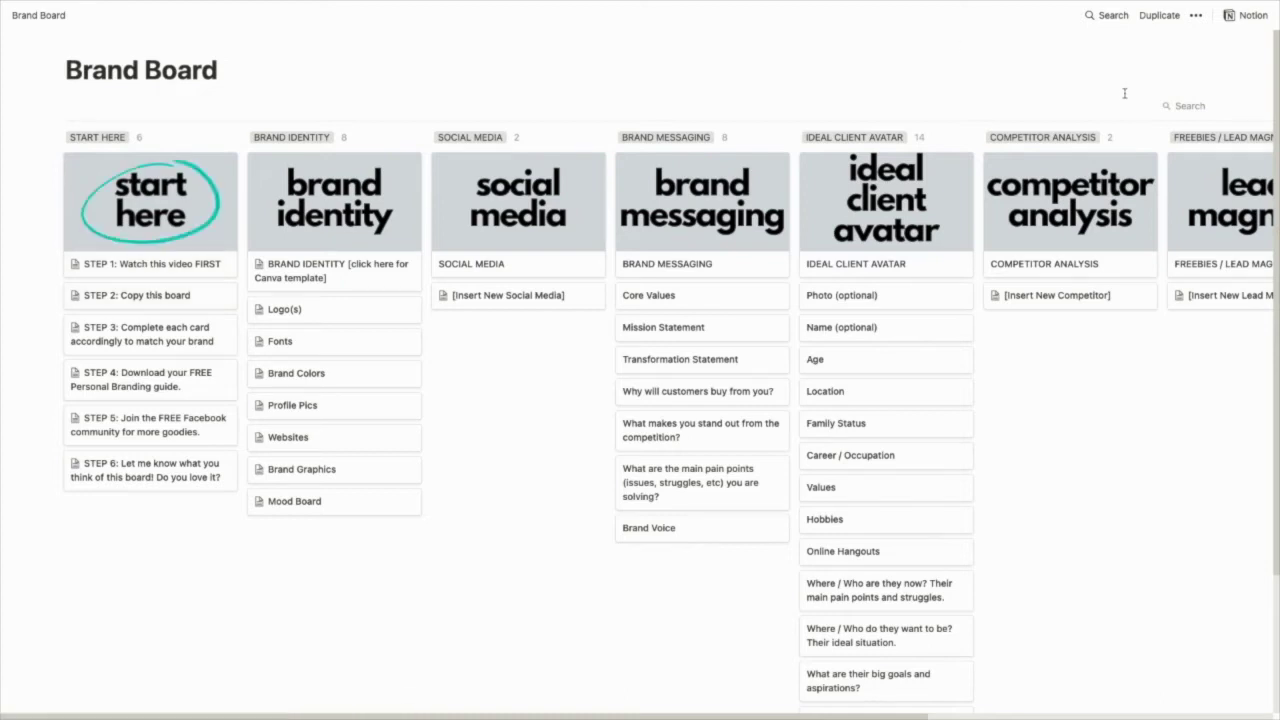
Step: Duplicate the shared Brand Board template and switch to the personal copy of the board
left_click(1158, 21)
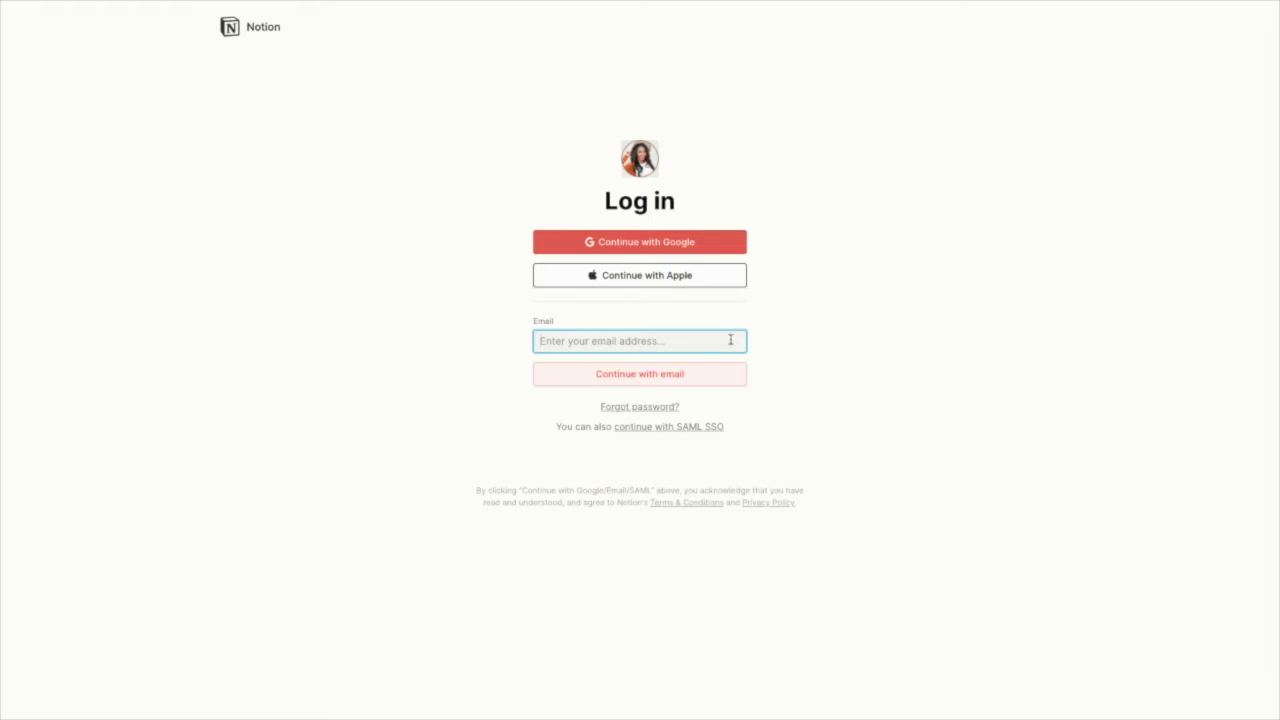
left_click(28, 148)
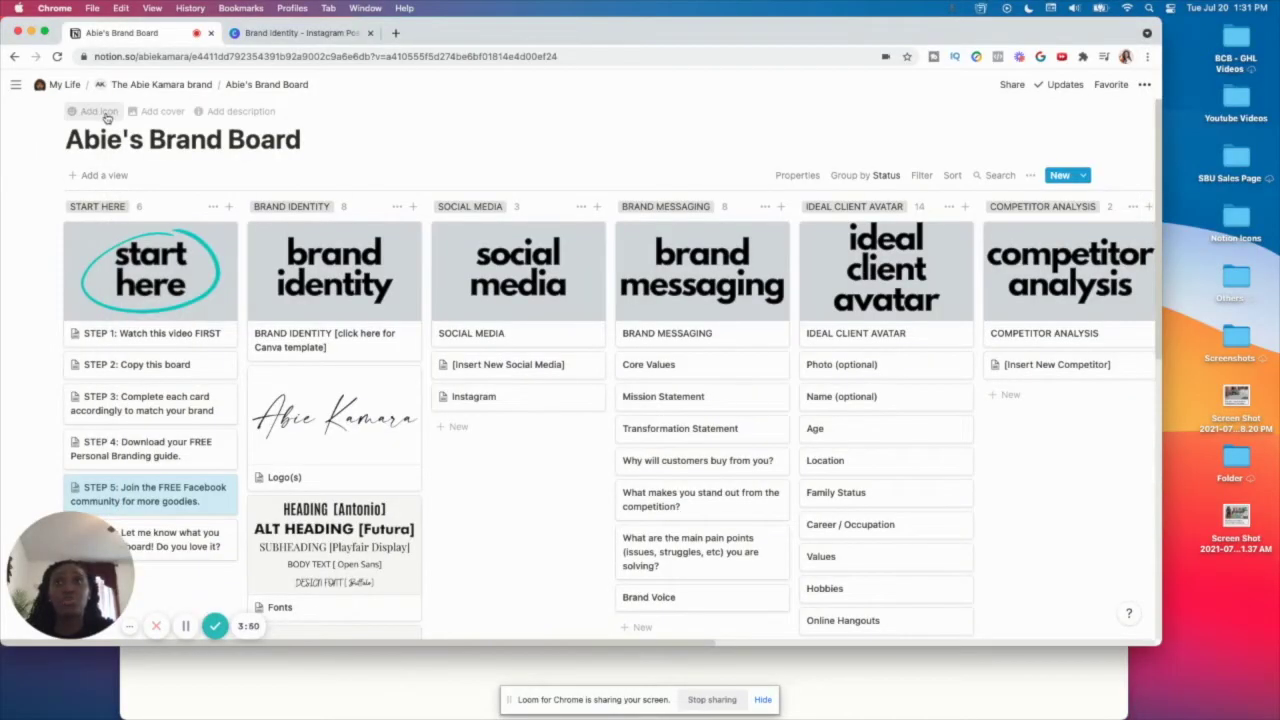
left_click(46, 34)
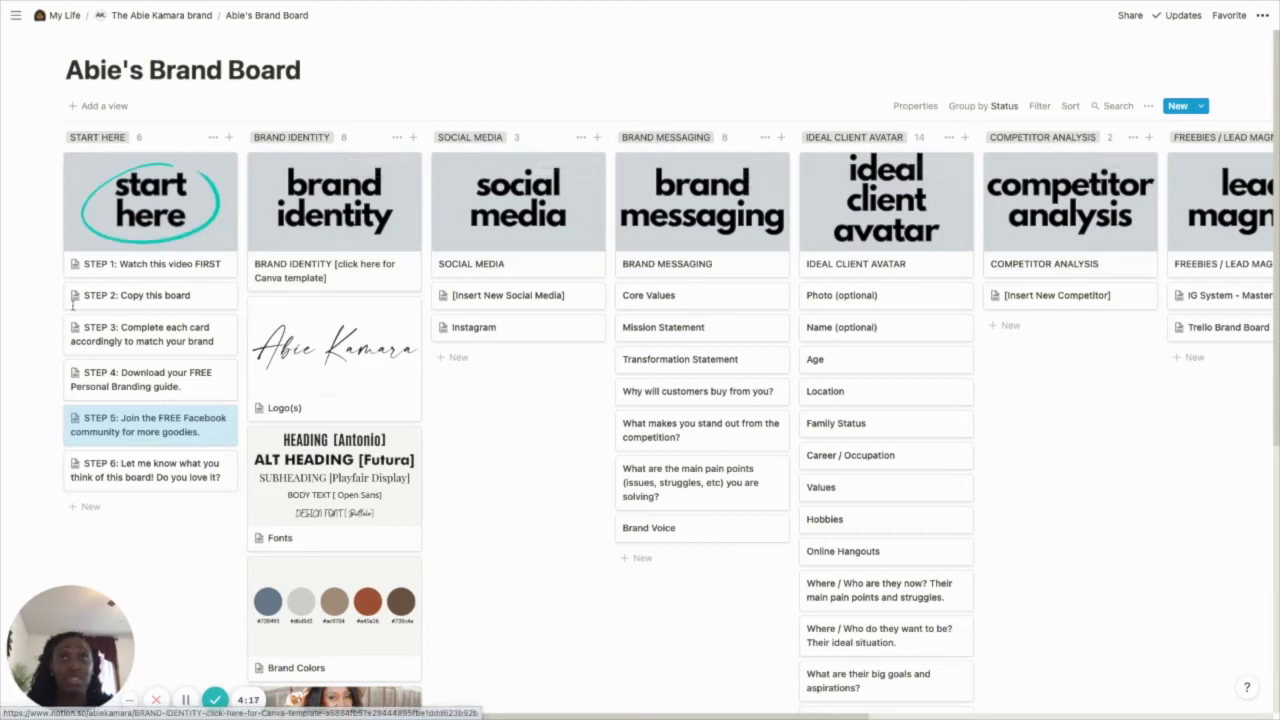
Step: Open the BRAND IDENTITY card and browse the gallery images offered for its cover
left_click(300, 232)
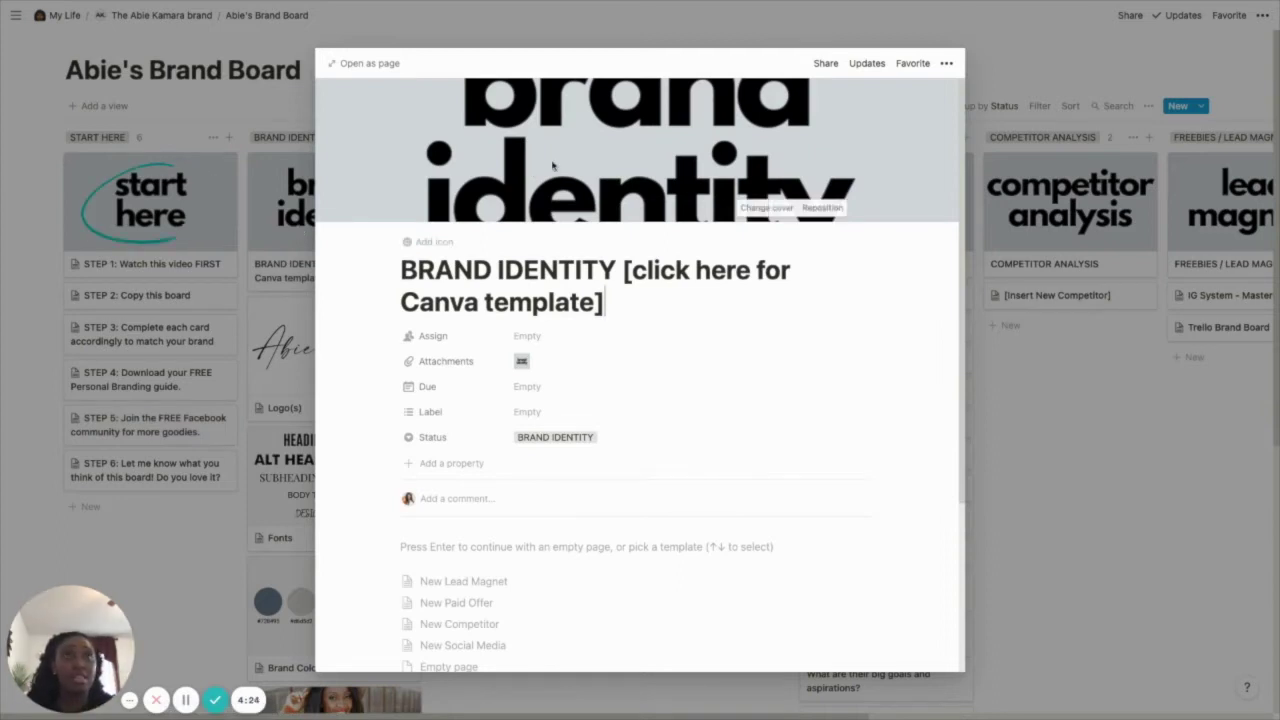
left_click(762, 208)
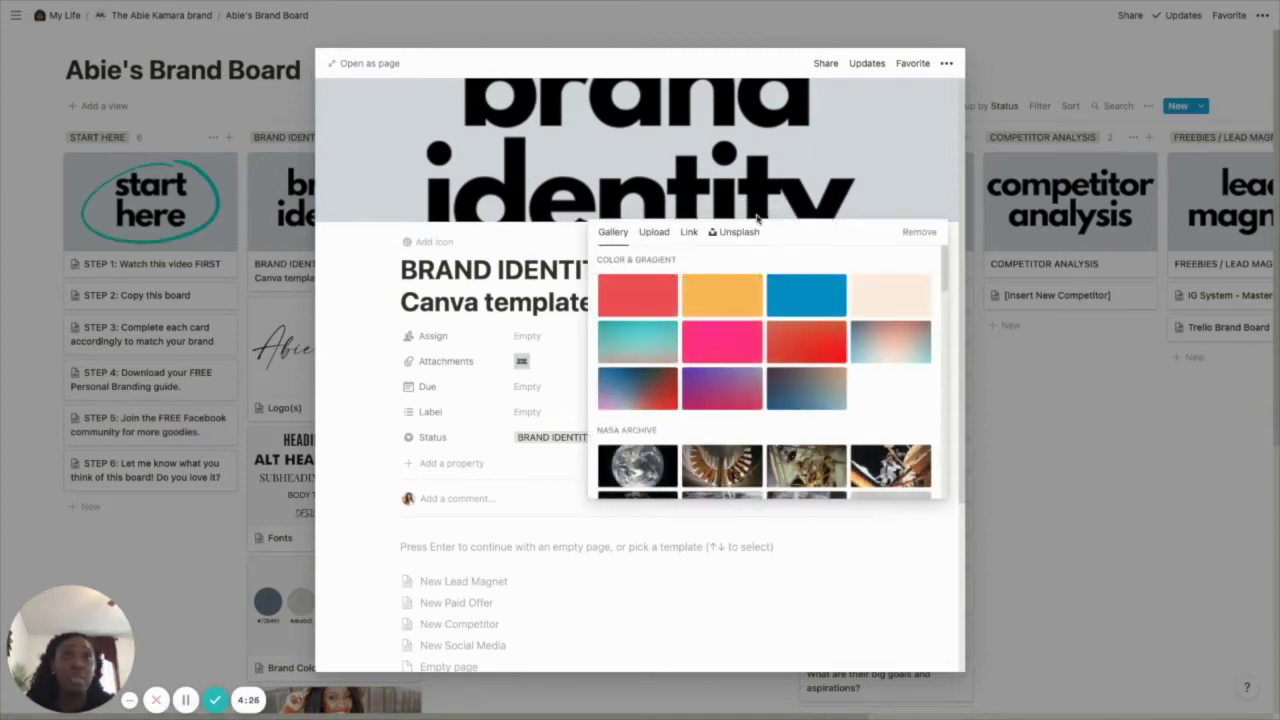
scroll(720, 410, "down", 2)
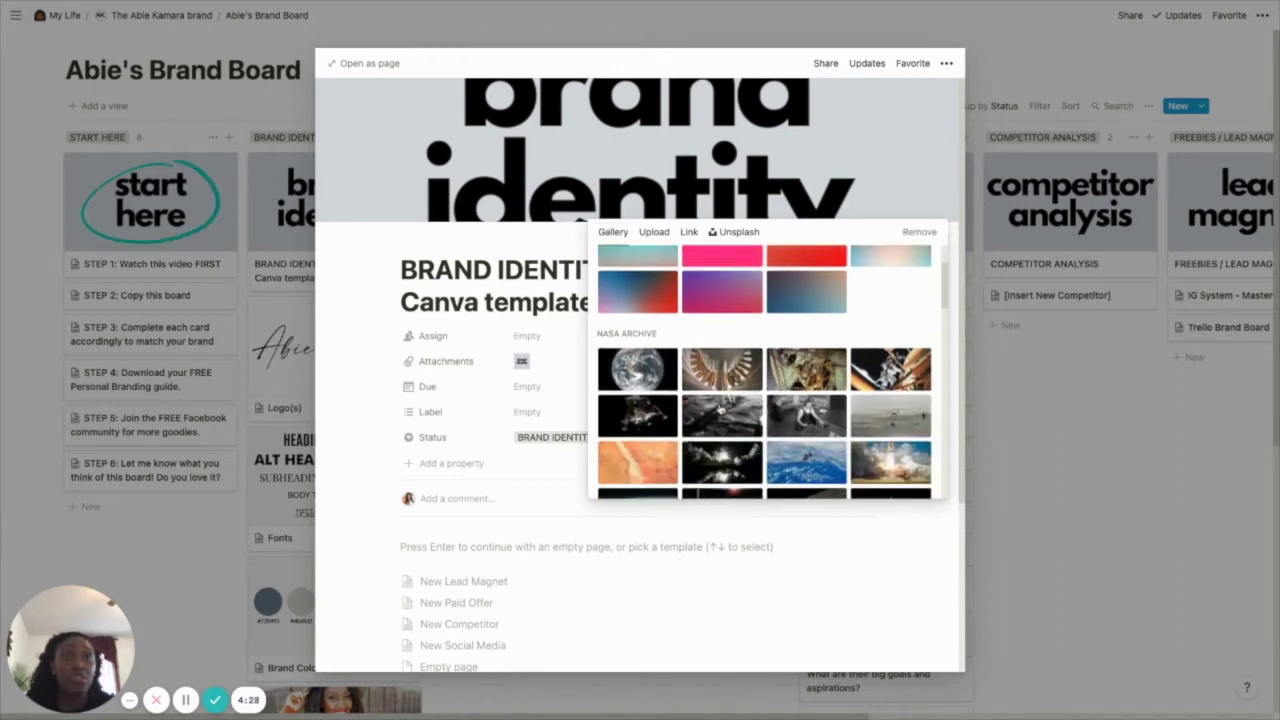
scroll(720, 410, "down", 1)
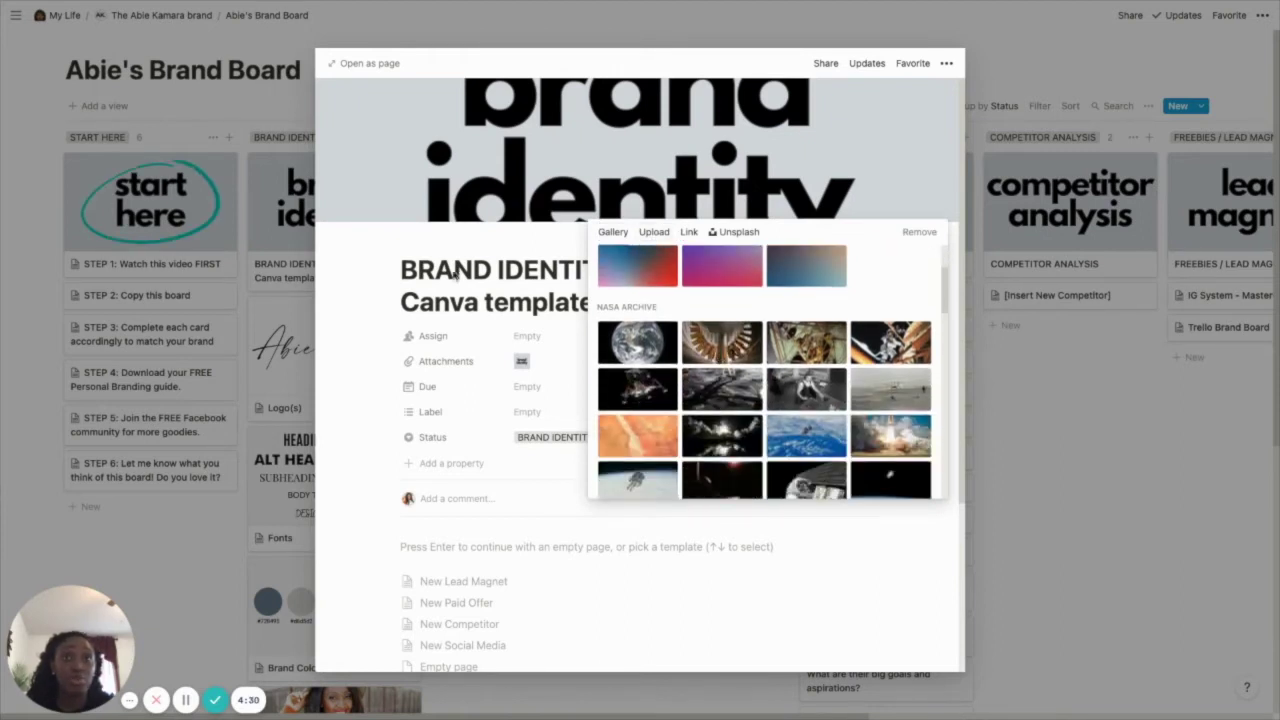
left_click(395, 255)
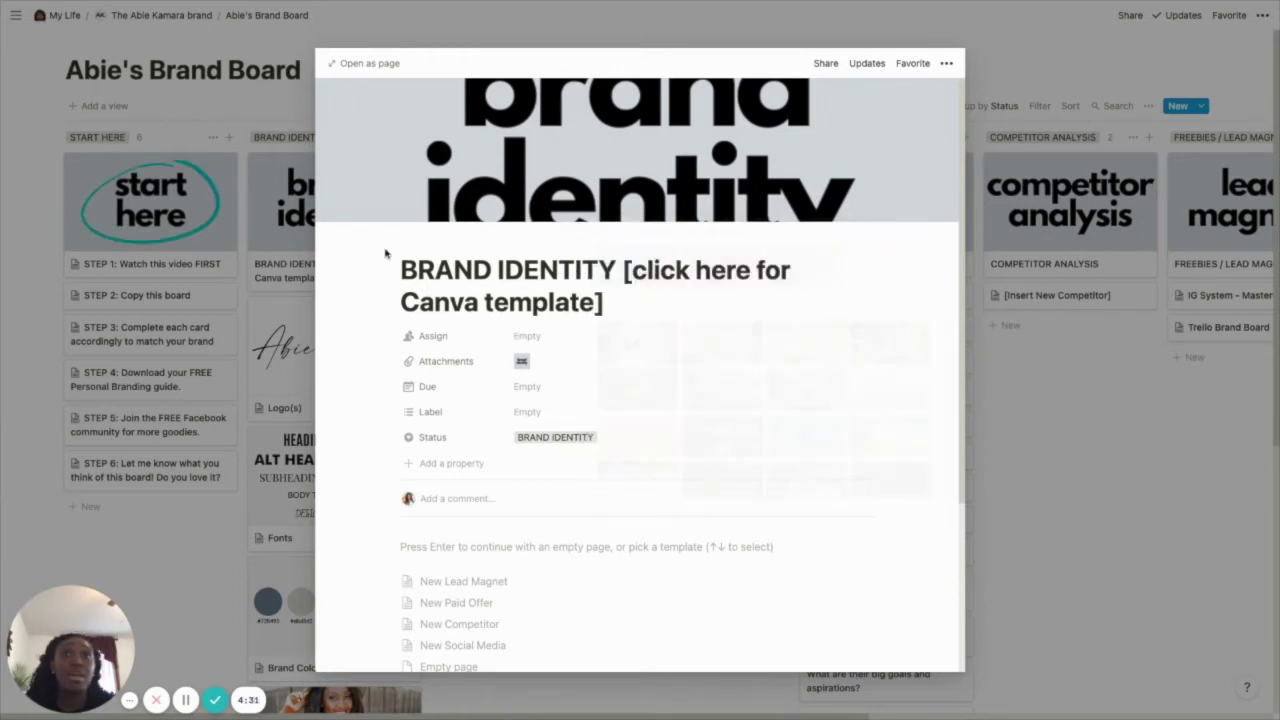
Step: Check the file options for the image attached to the BRAND IDENTITY card
left_click(521, 365)
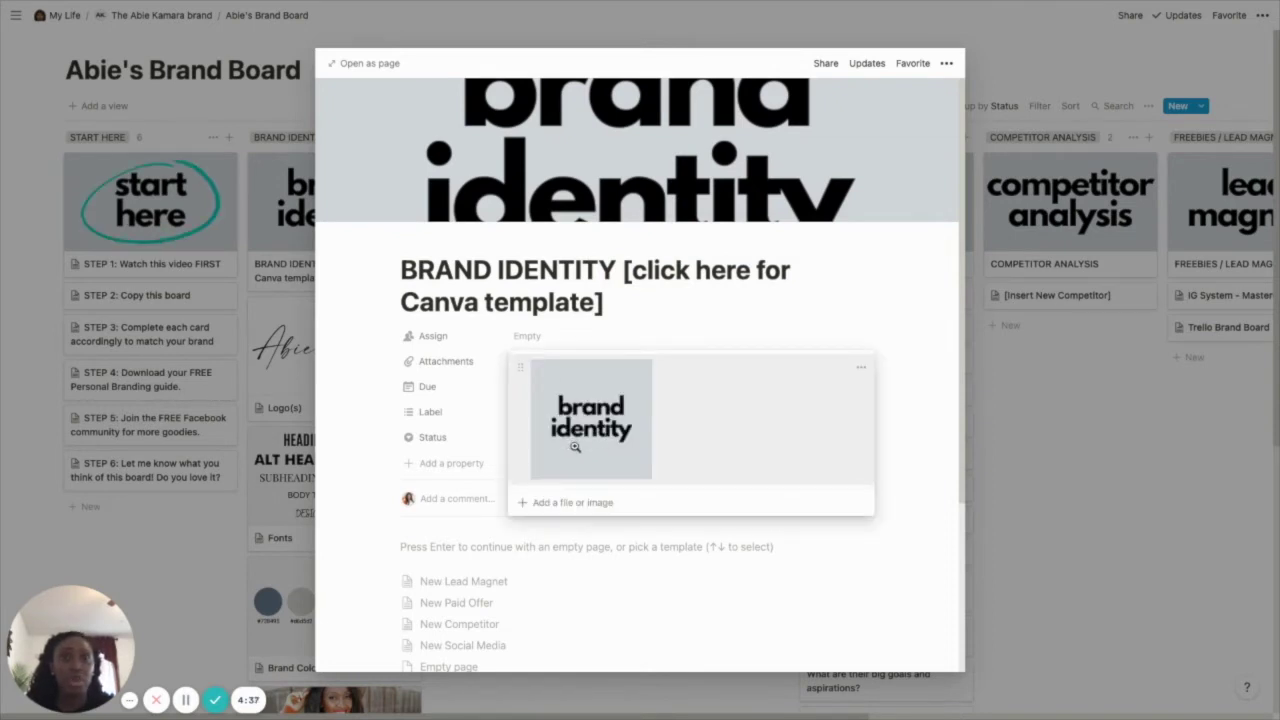
left_click(861, 370)
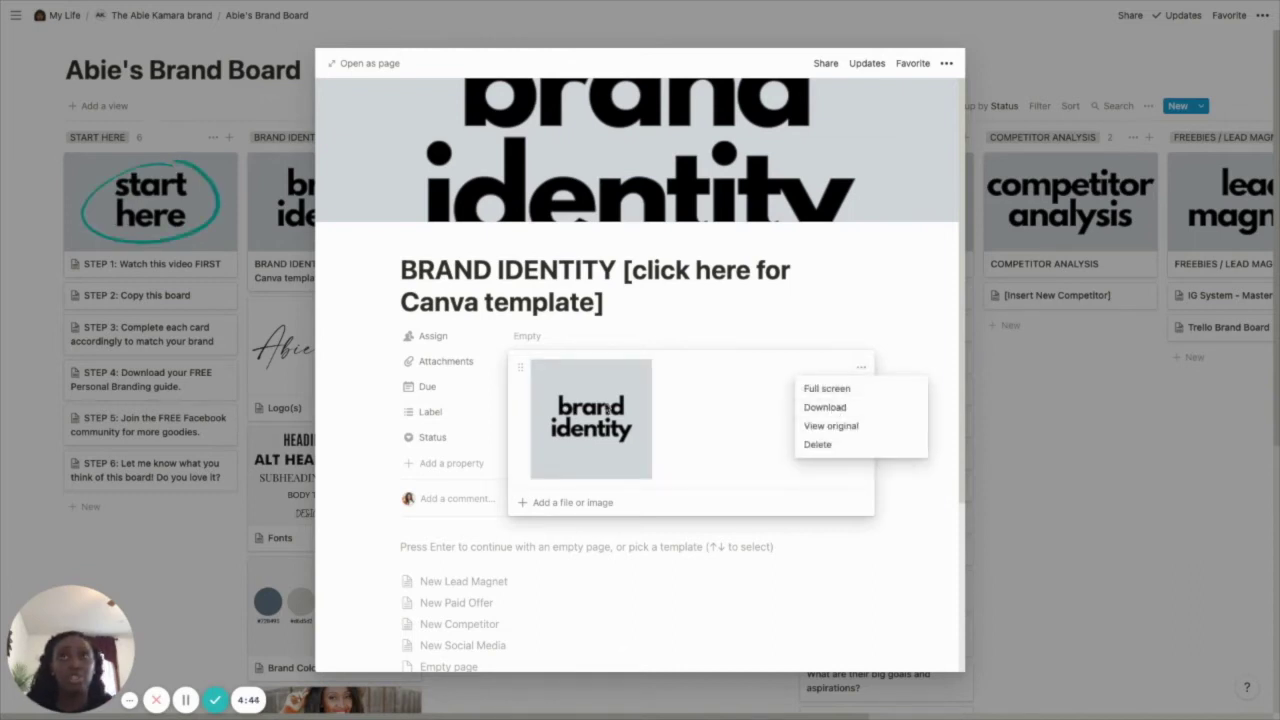
left_click(841, 304)
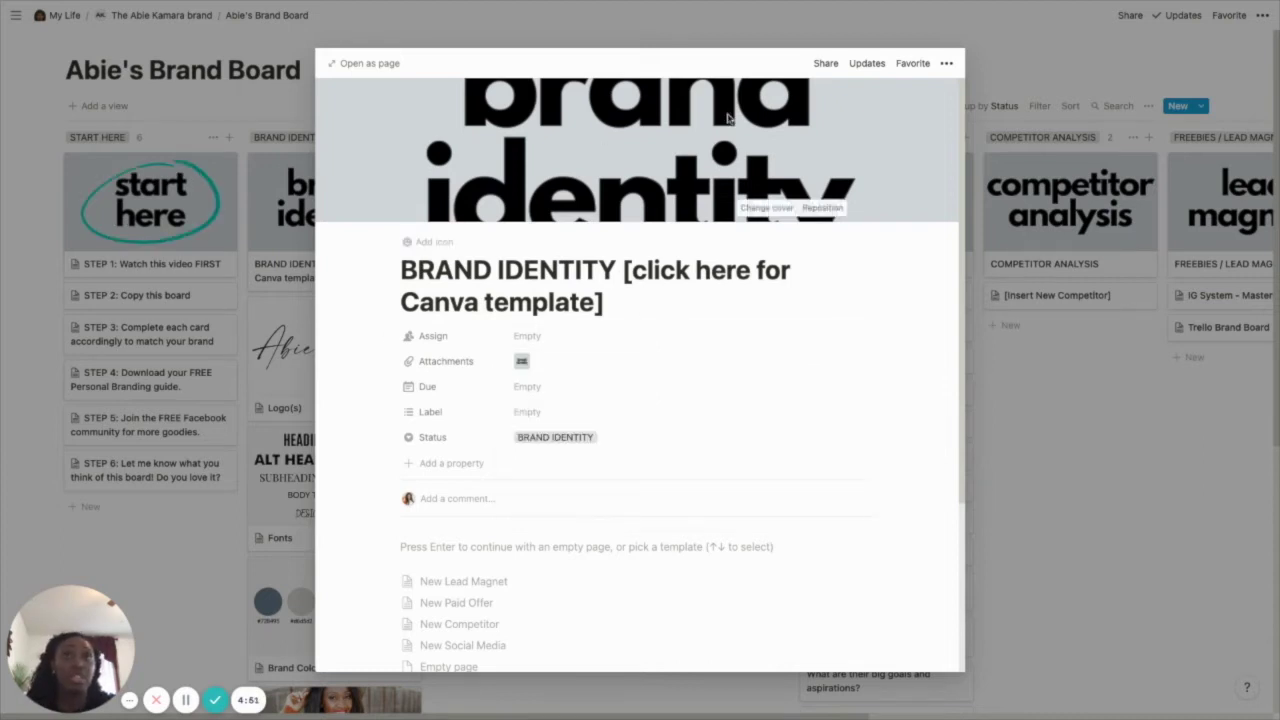
Step: Save the cover image position on the BRAND IDENTITY card and close the card
left_click(822, 207)
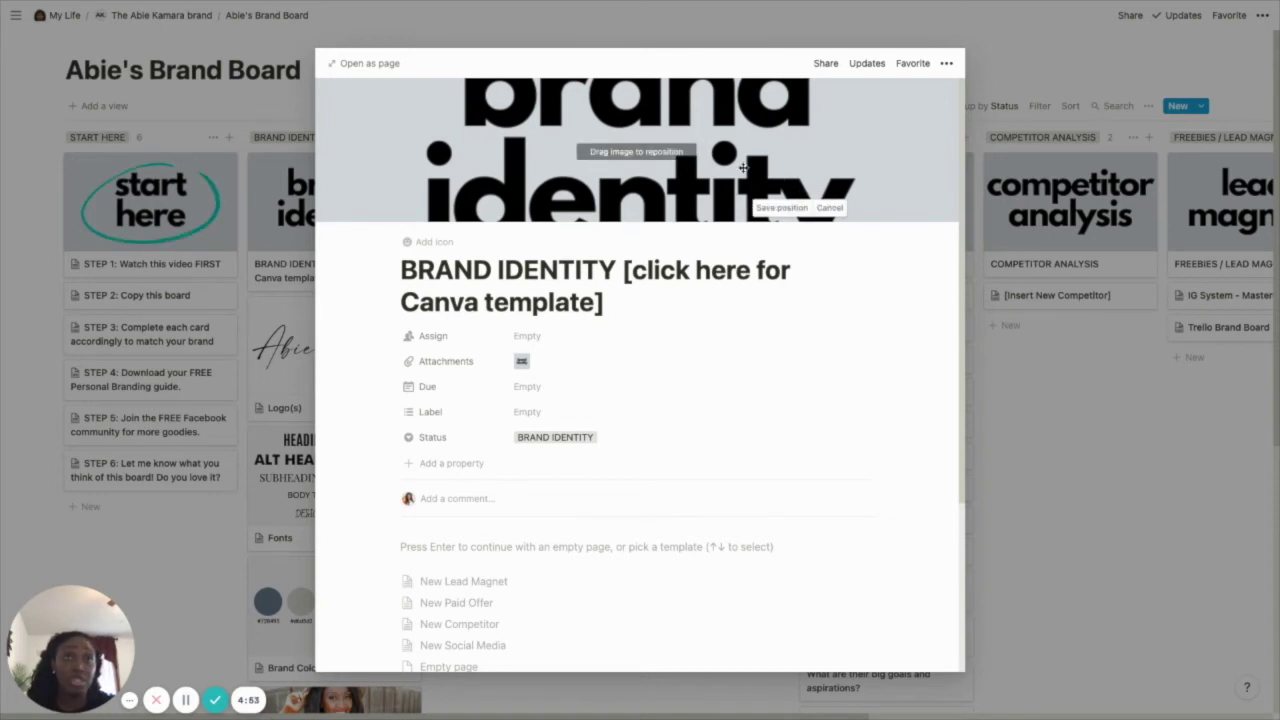
left_click(781, 207)
scroll(925, 354, "down", 1)
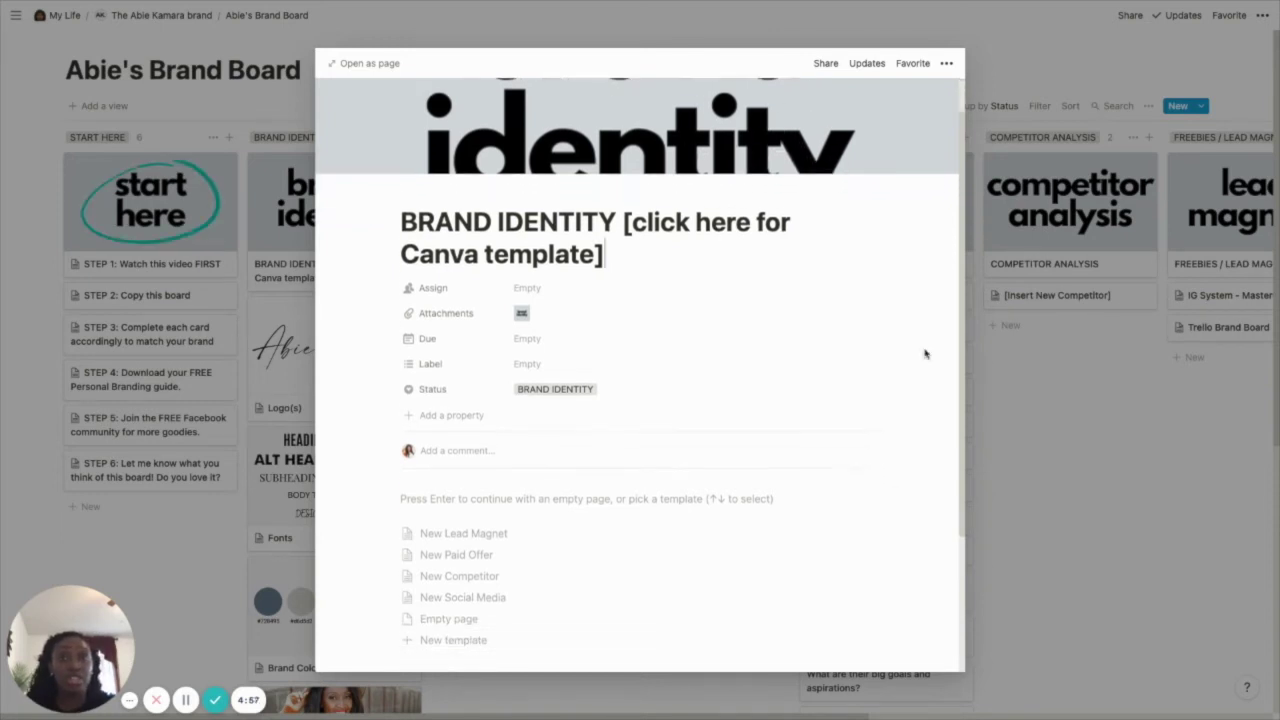
scroll(925, 354, "up", 1)
left_click(633, 297)
left_click(1072, 358)
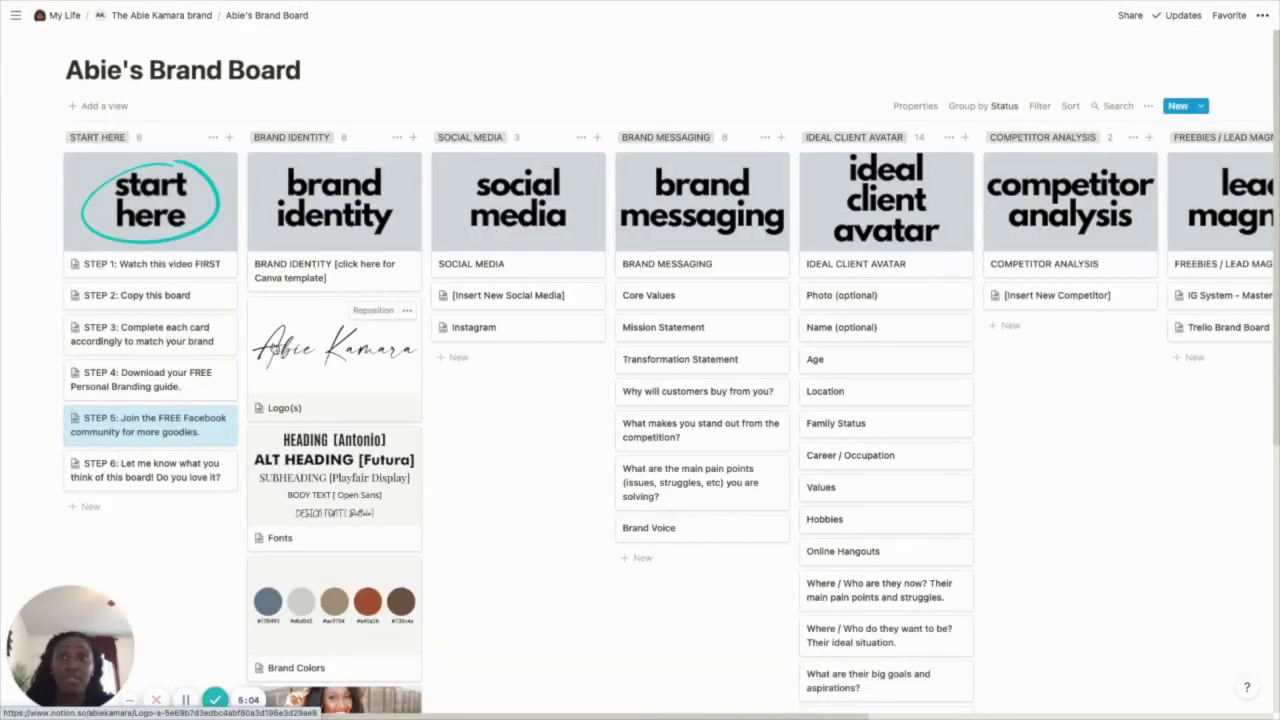
Step: Review the logo, fonts, brand colors and remaining cards in the BRAND IDENTITY column
scroll(320, 373, "down", 1)
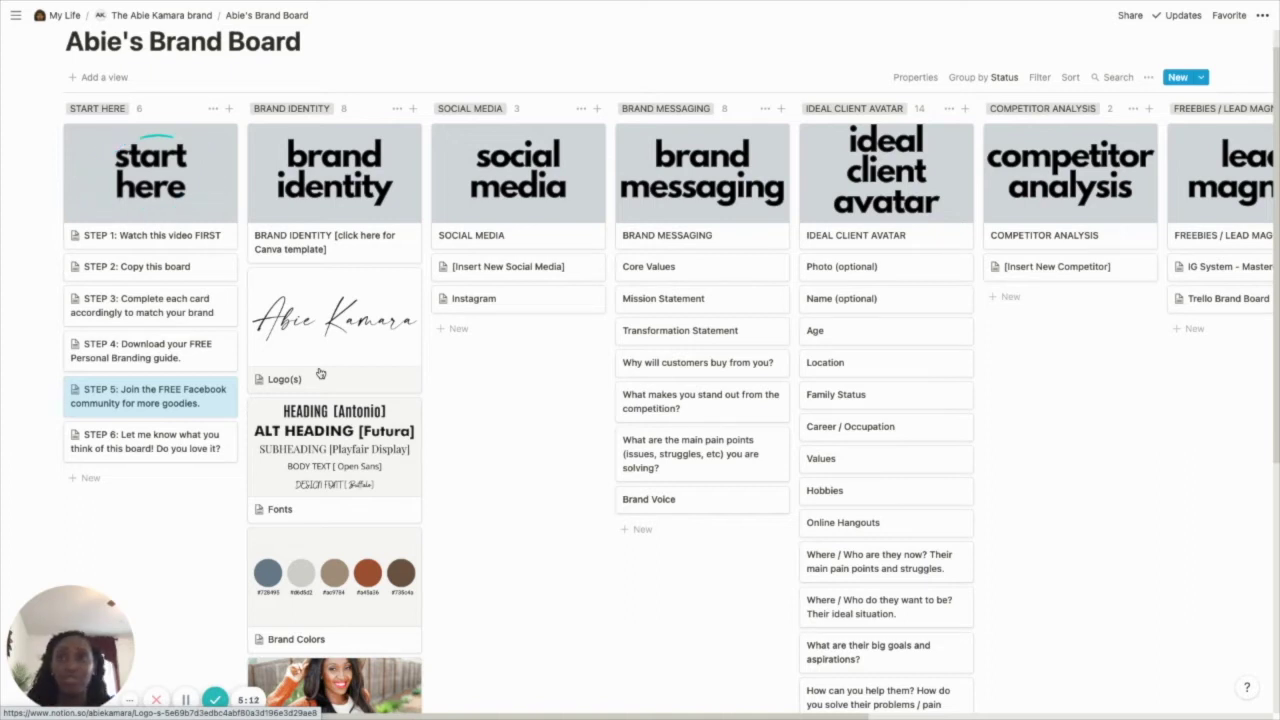
scroll(320, 373, "down", 1)
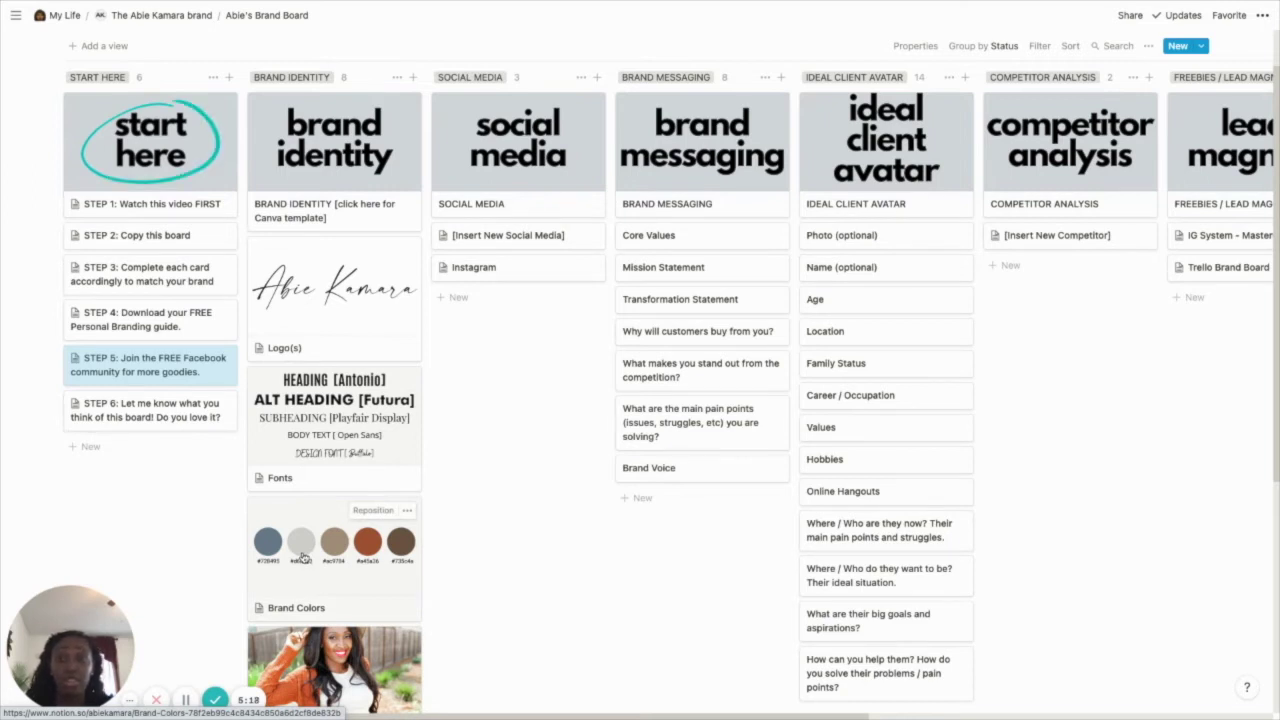
scroll(302, 557, "down", 10)
scroll(304, 557, "up", 5)
scroll(304, 557, "up", 5)
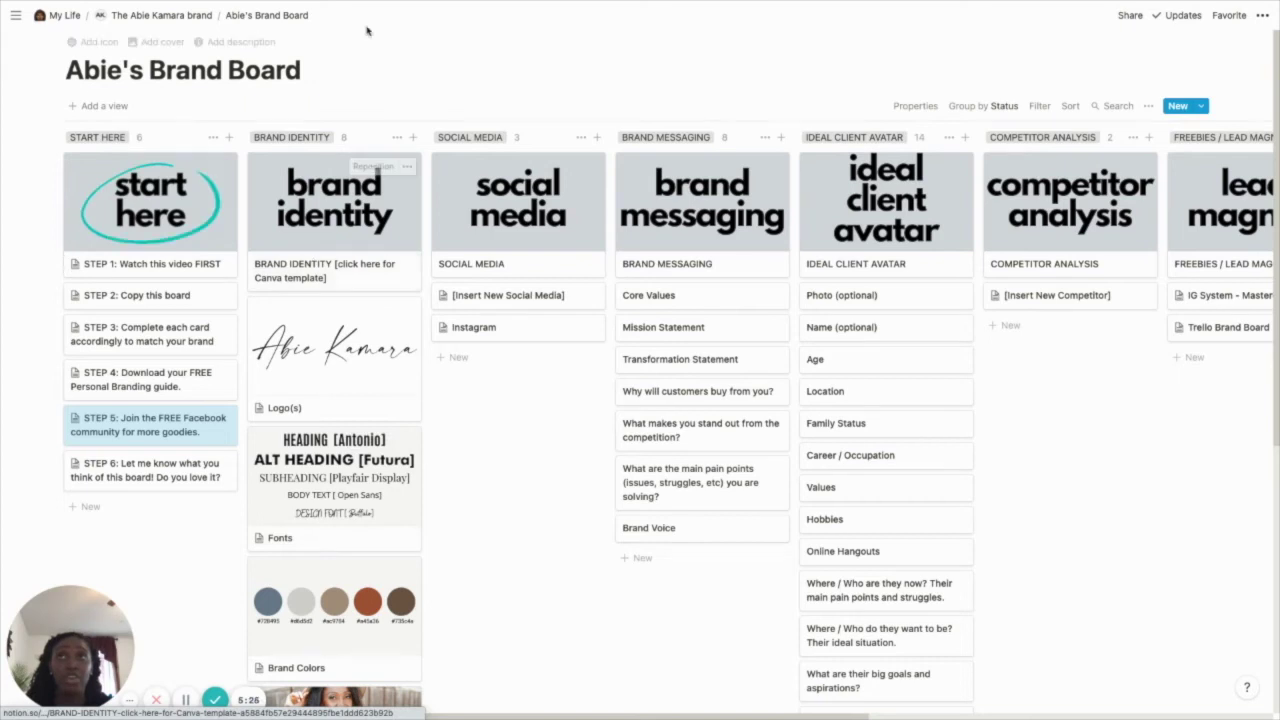
Step: Switch to Canva to view the pages of the Brand Identity template and return to the Notion board
left_click(44, 24)
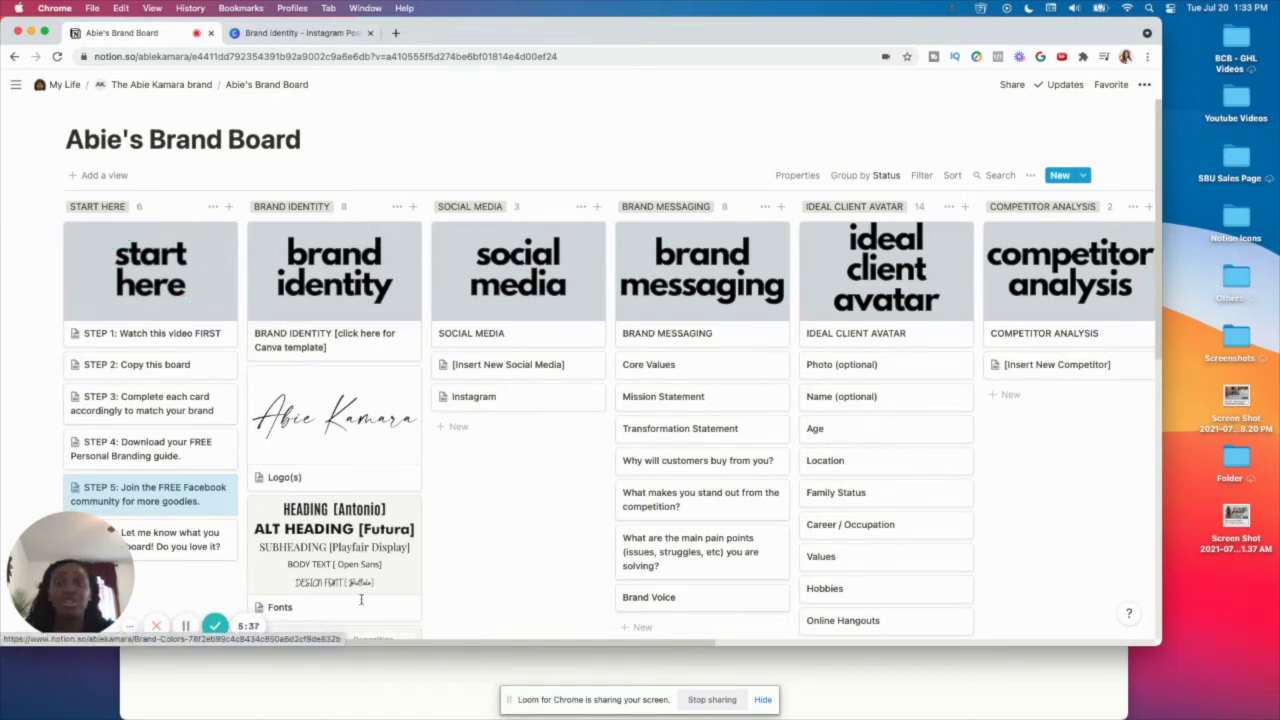
left_click(302, 34)
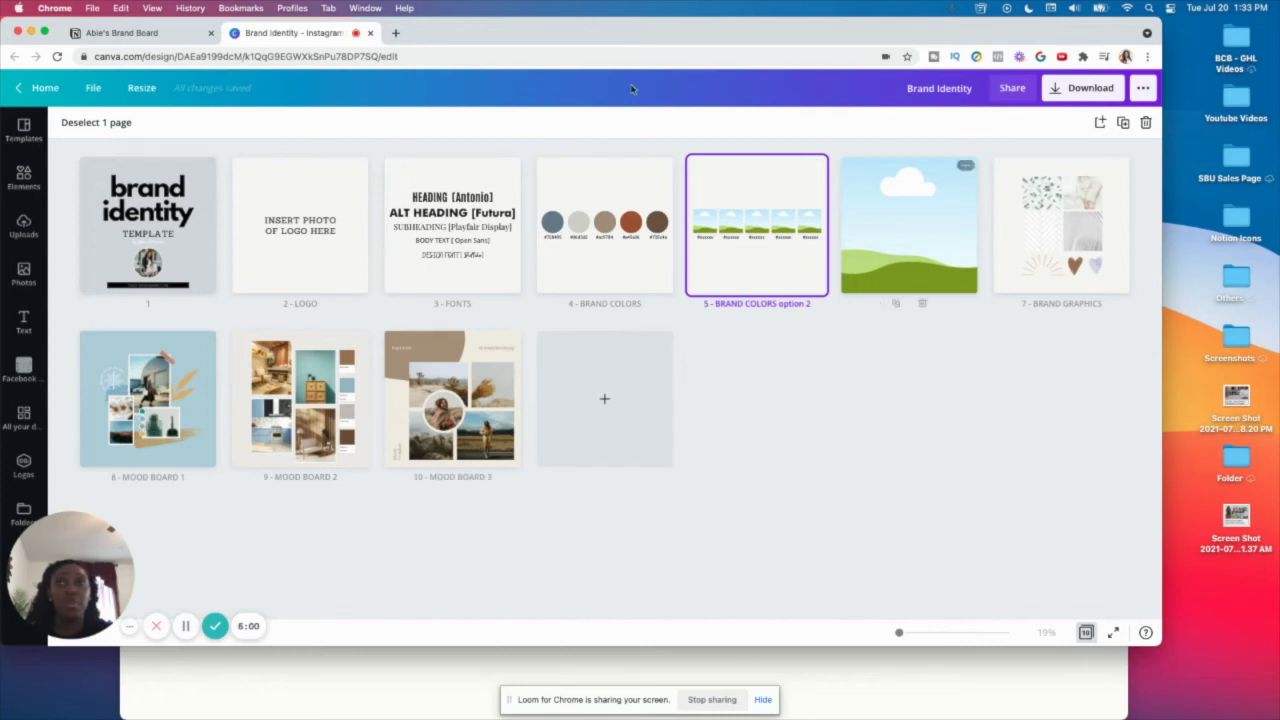
left_click(125, 32)
Step: Examine the Profile Pics card's attachment and photo usage list, and check the actions available for the card
scroll(352, 413, "down", 15)
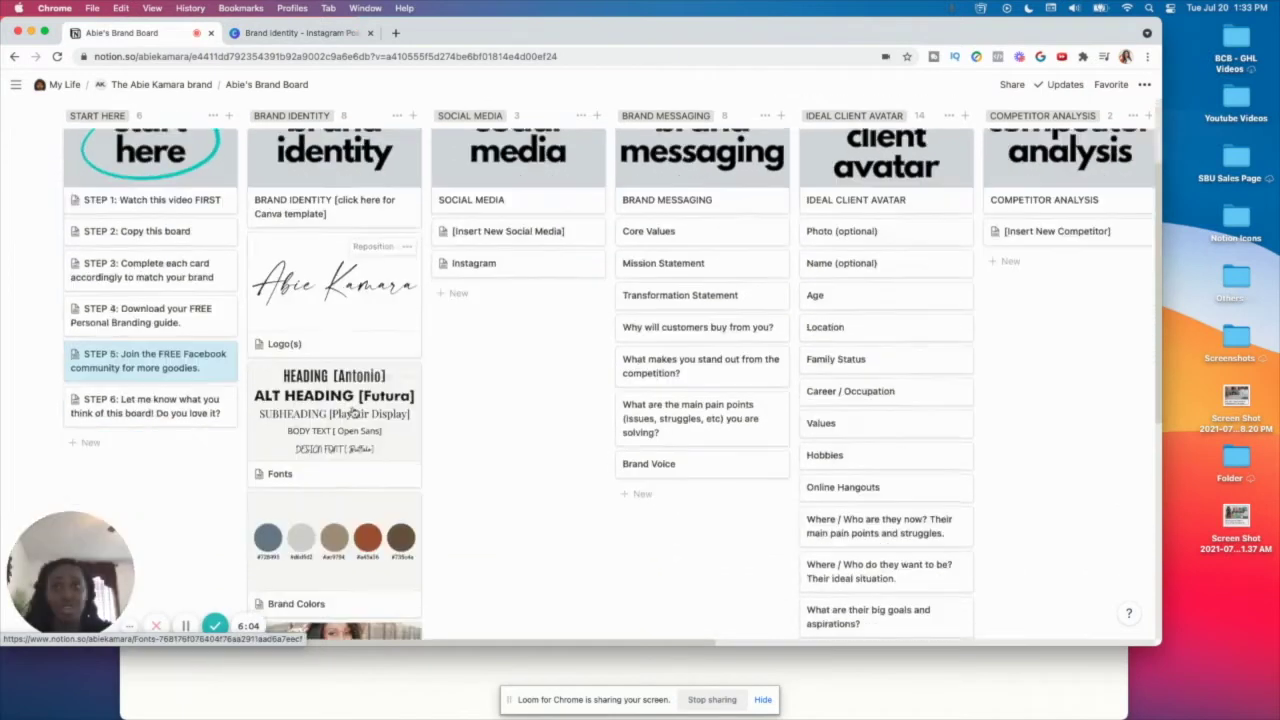
scroll(352, 413, "down", 1)
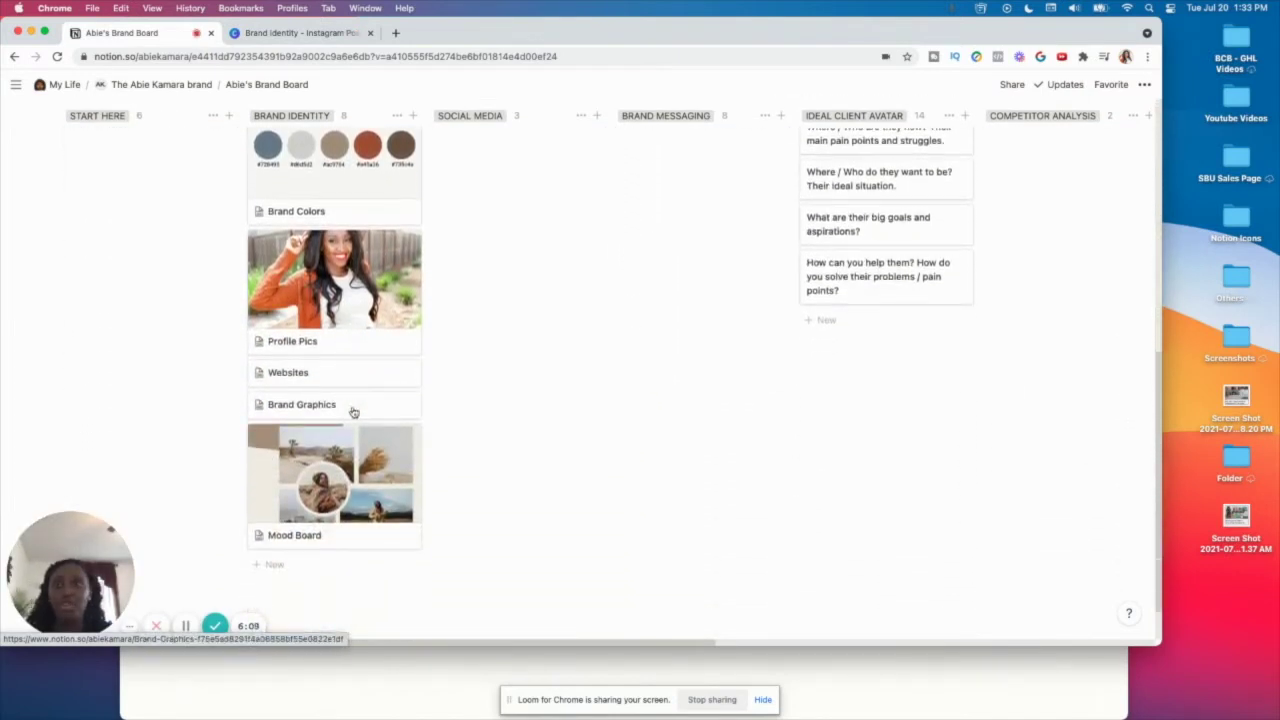
left_click(323, 346)
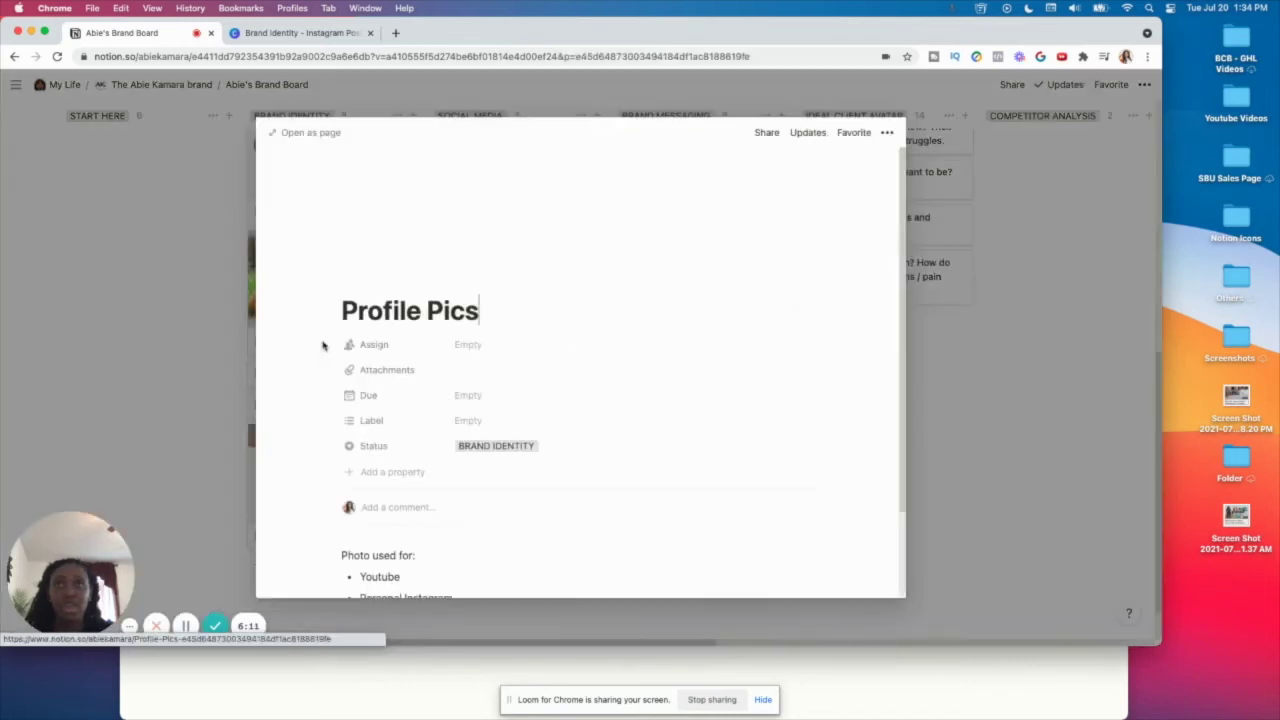
scroll(550, 384, "down", 2)
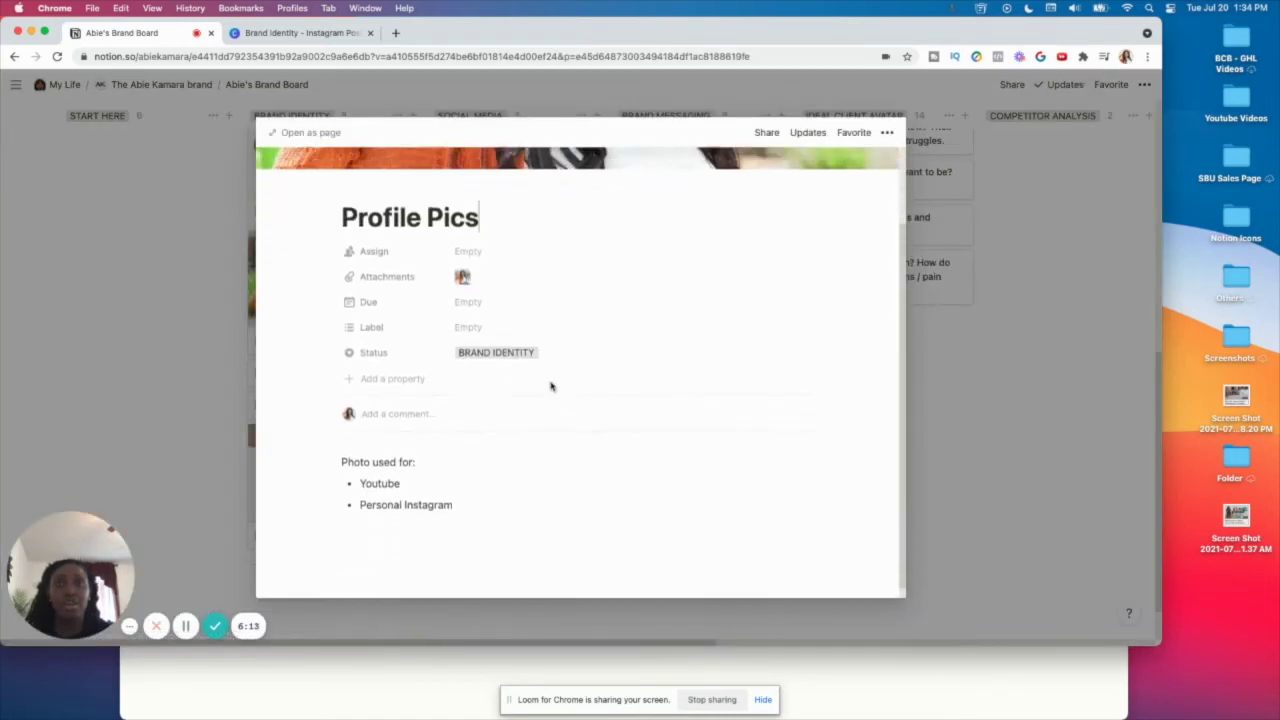
scroll(550, 386, "up", 2)
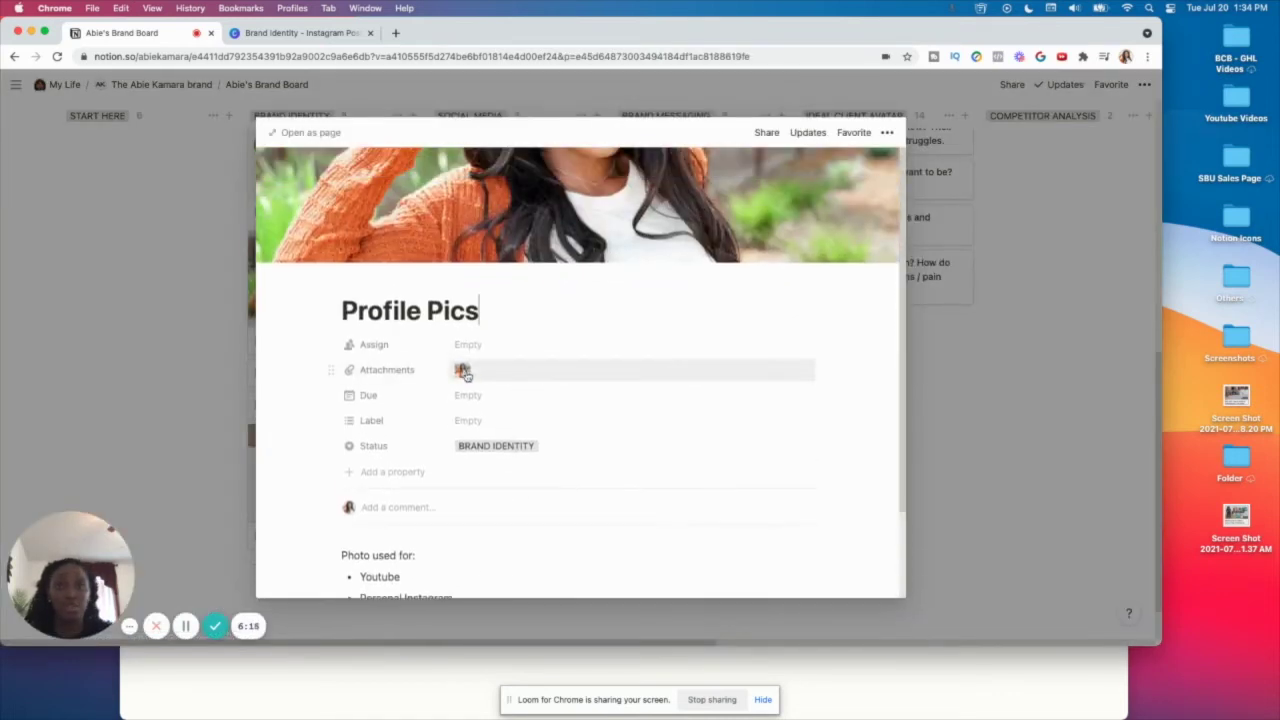
scroll(465, 374, "down", 1)
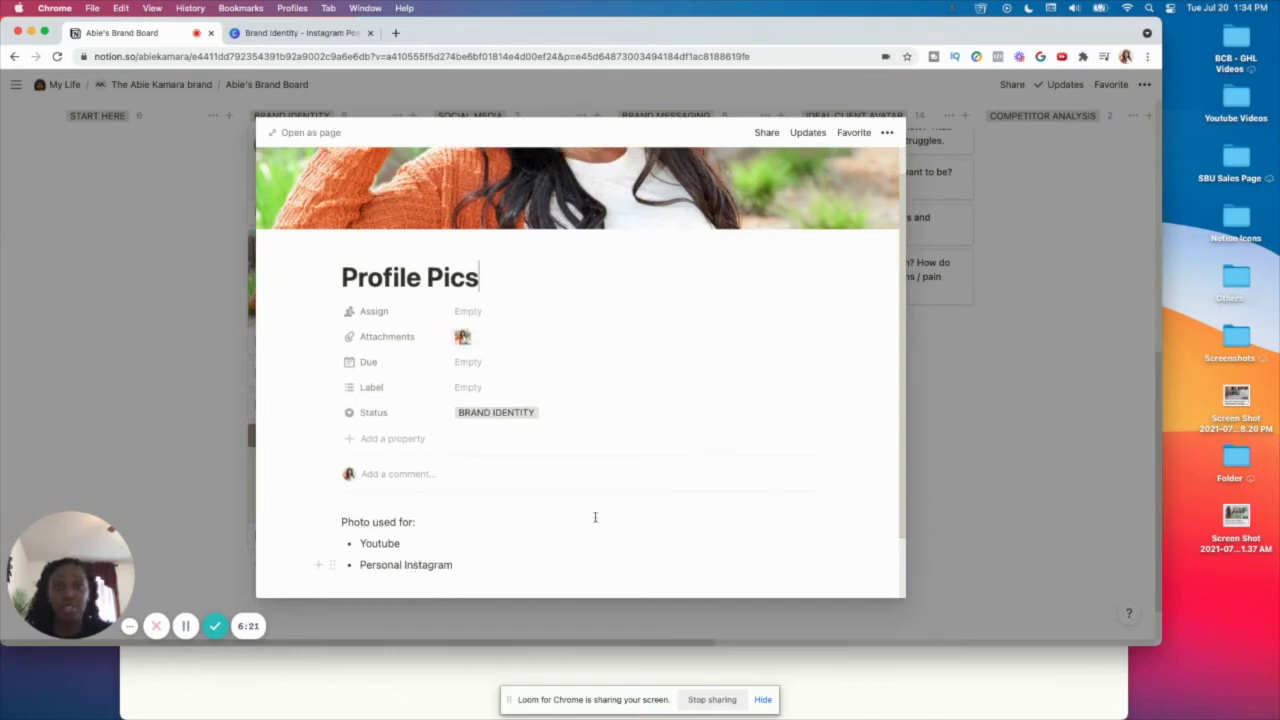
left_click(975, 511)
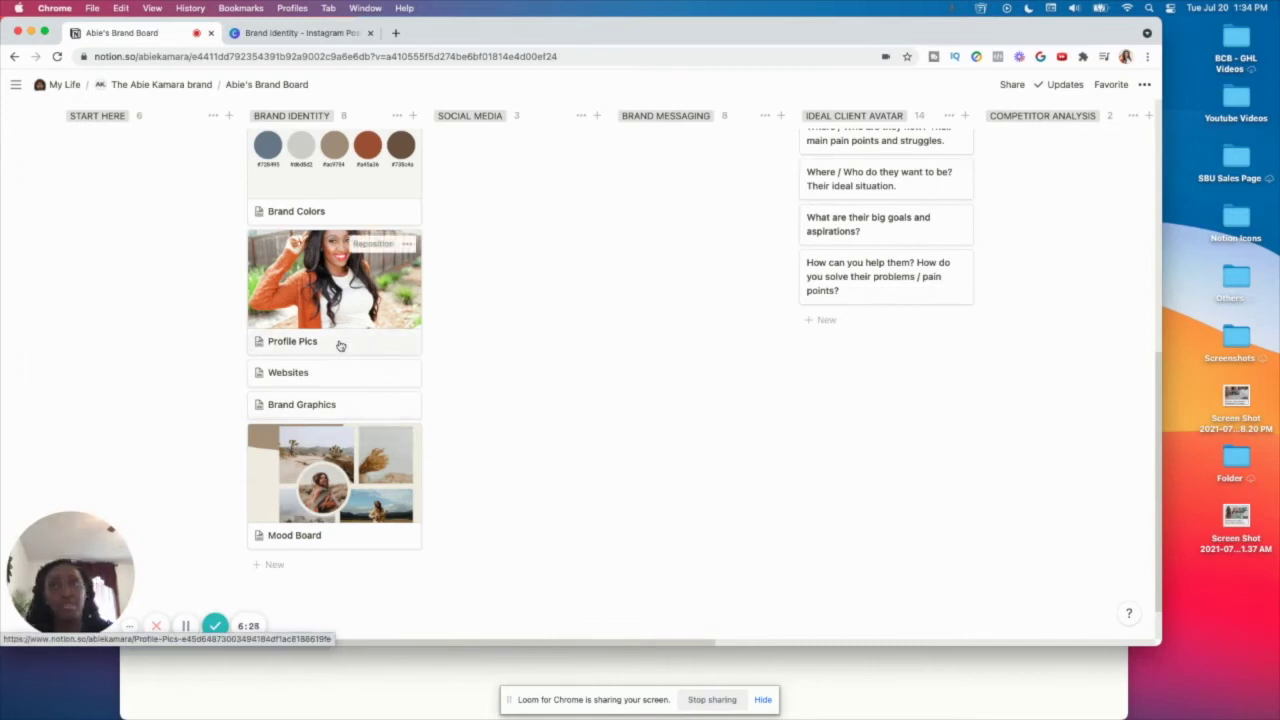
left_click(408, 247)
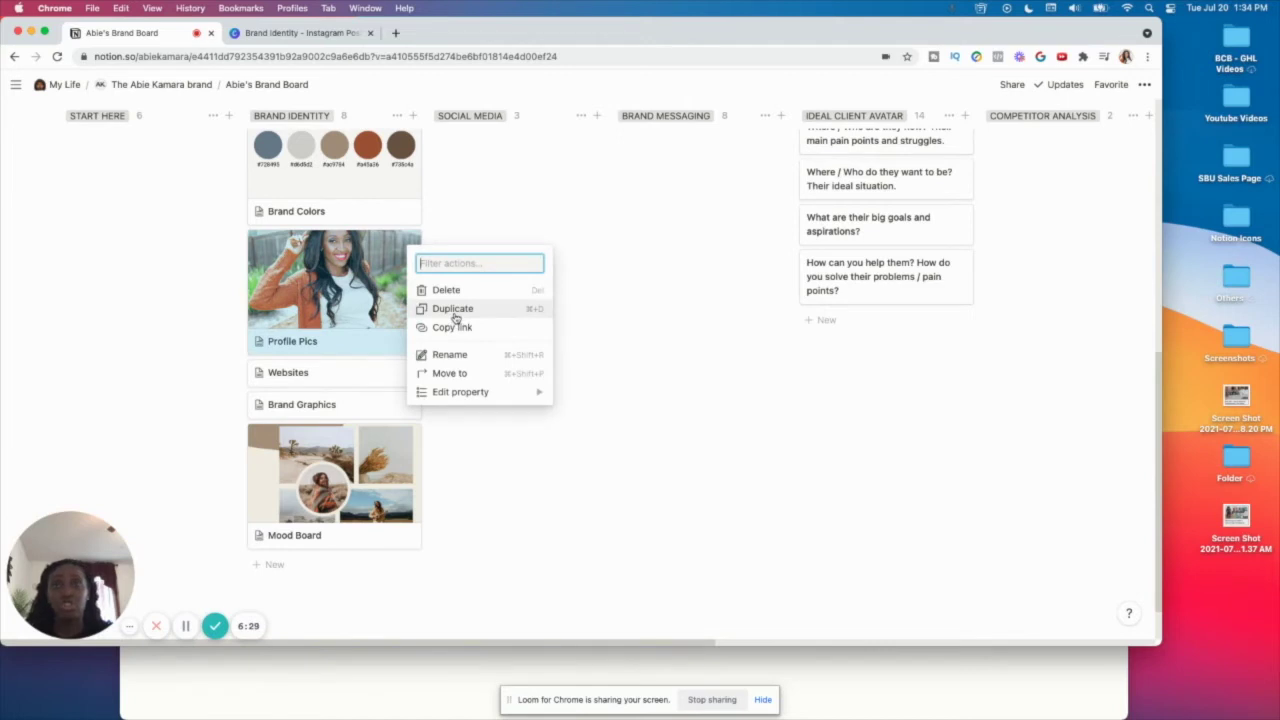
left_click(606, 514)
Step: View the fields in the [Insert New Social Media] card of the SOCIAL MEDIA column and close it
scroll(558, 290, "up", 5)
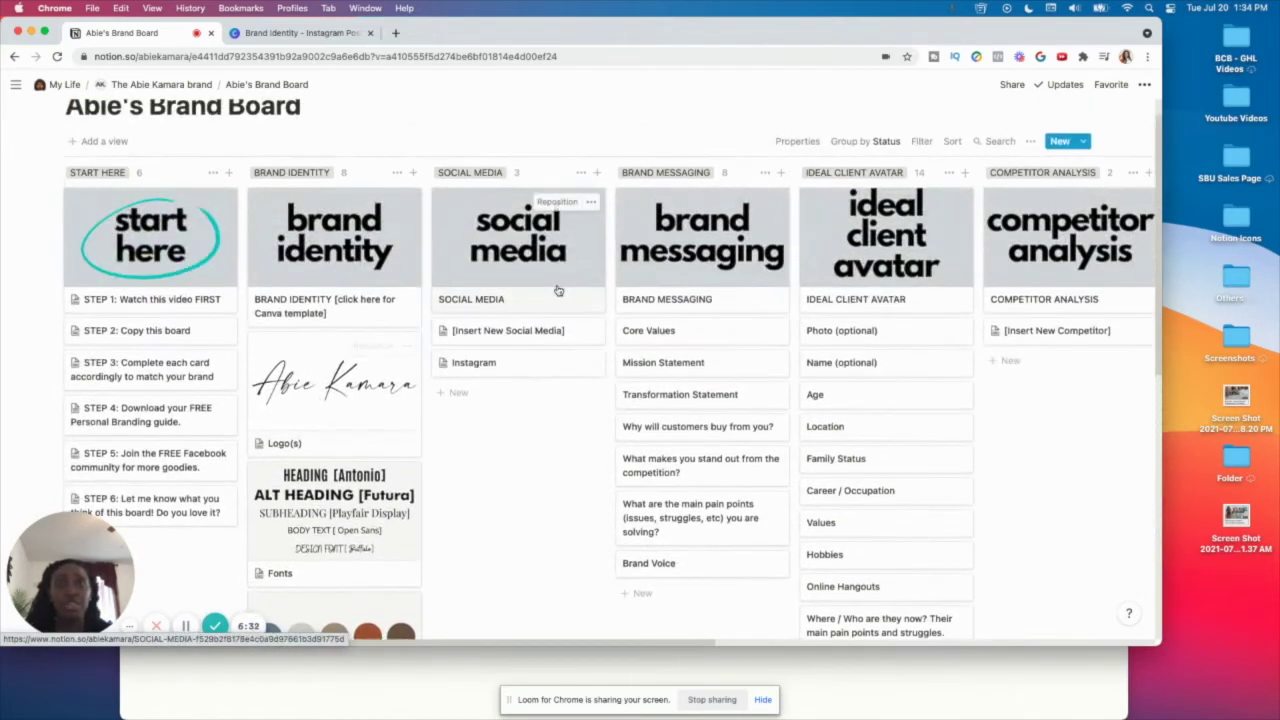
scroll(558, 290, "right", 3)
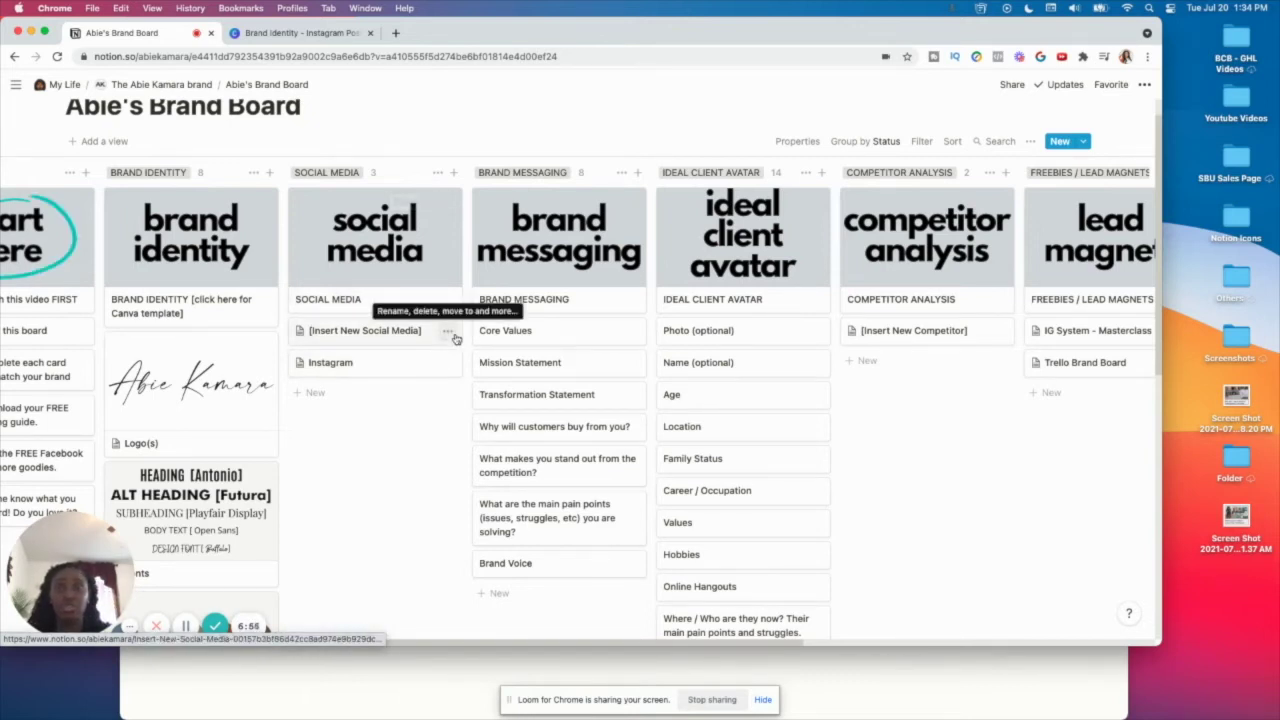
left_click(385, 337)
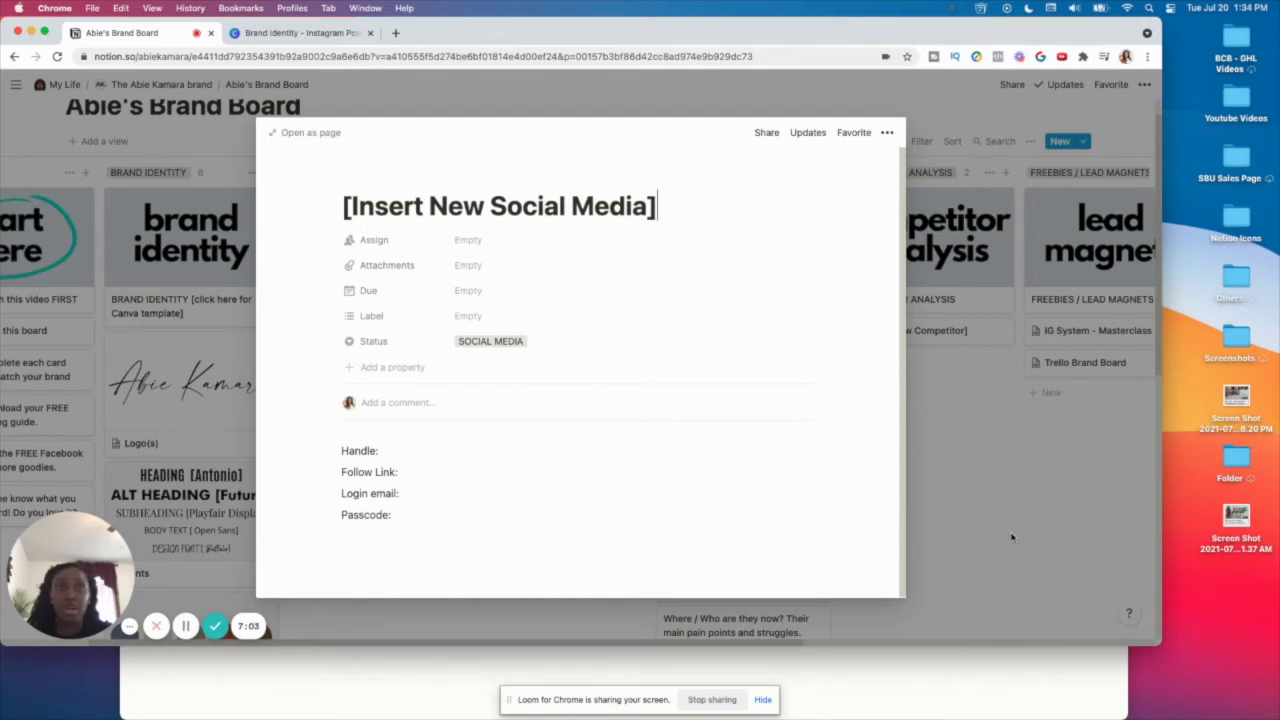
left_click(382, 640)
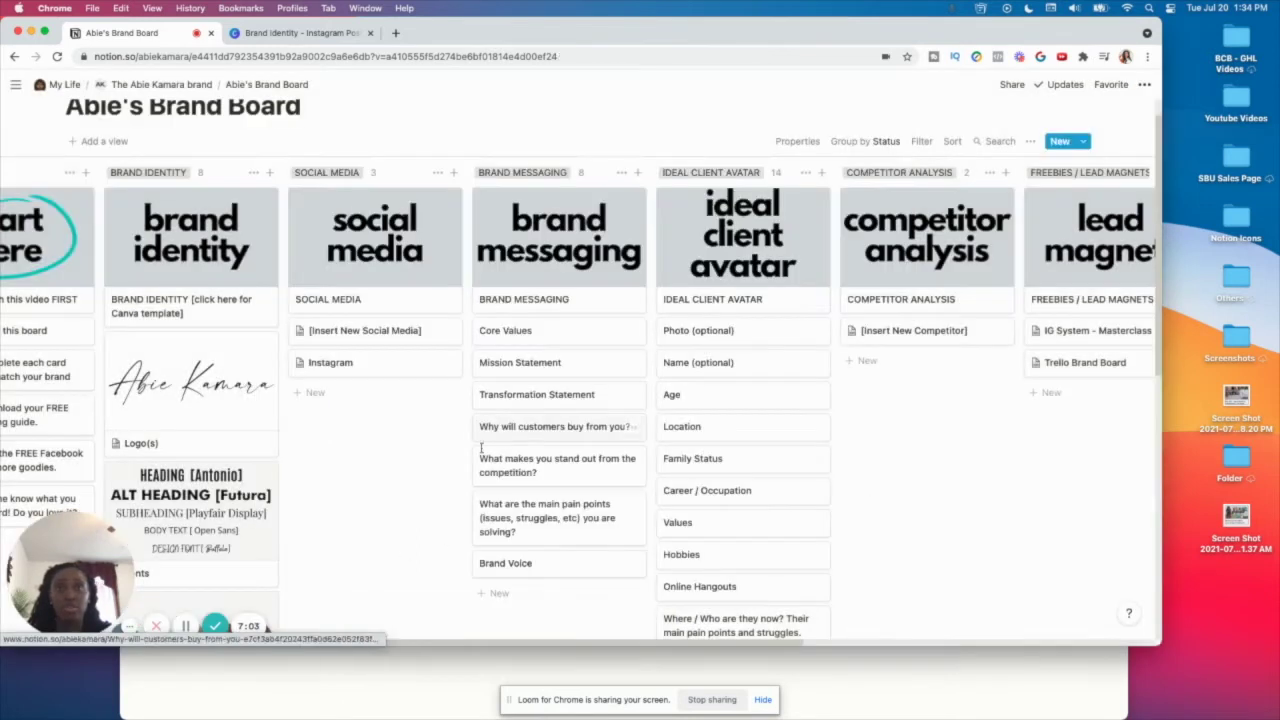
Step: Add a new card named TikTok to the SOCIAL MEDIA column
left_click(342, 396)
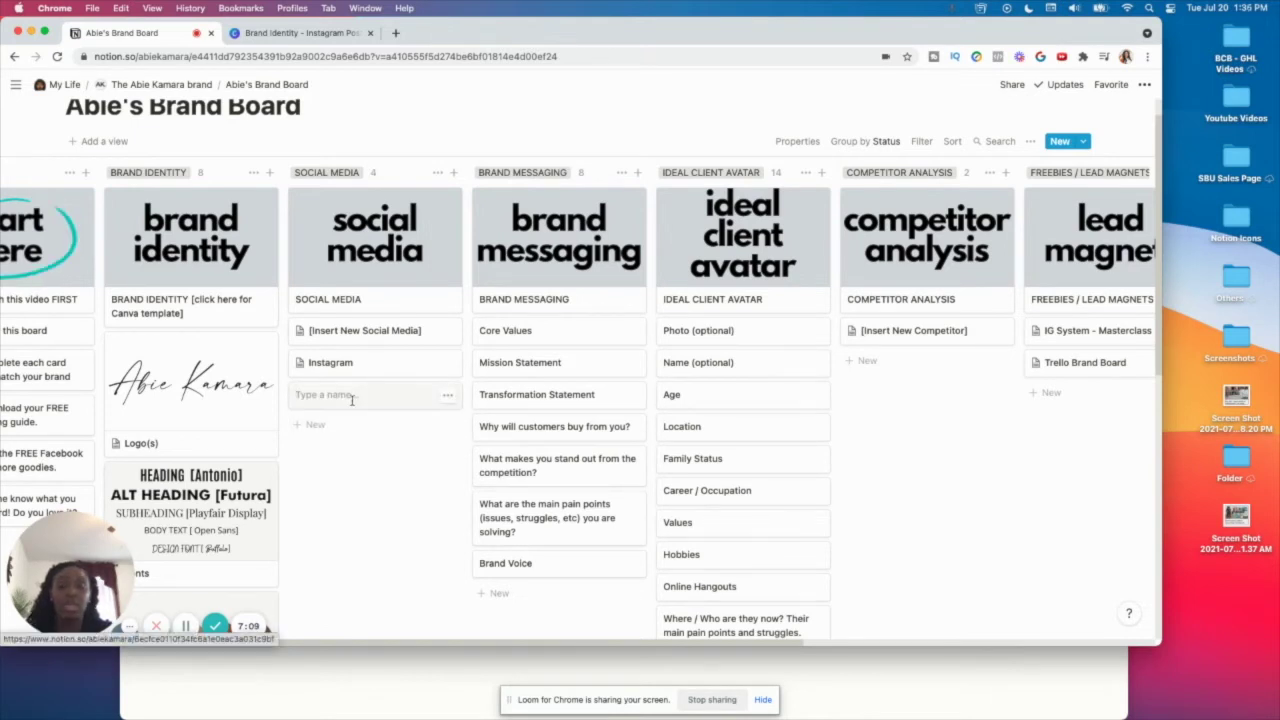
type("TikTo")
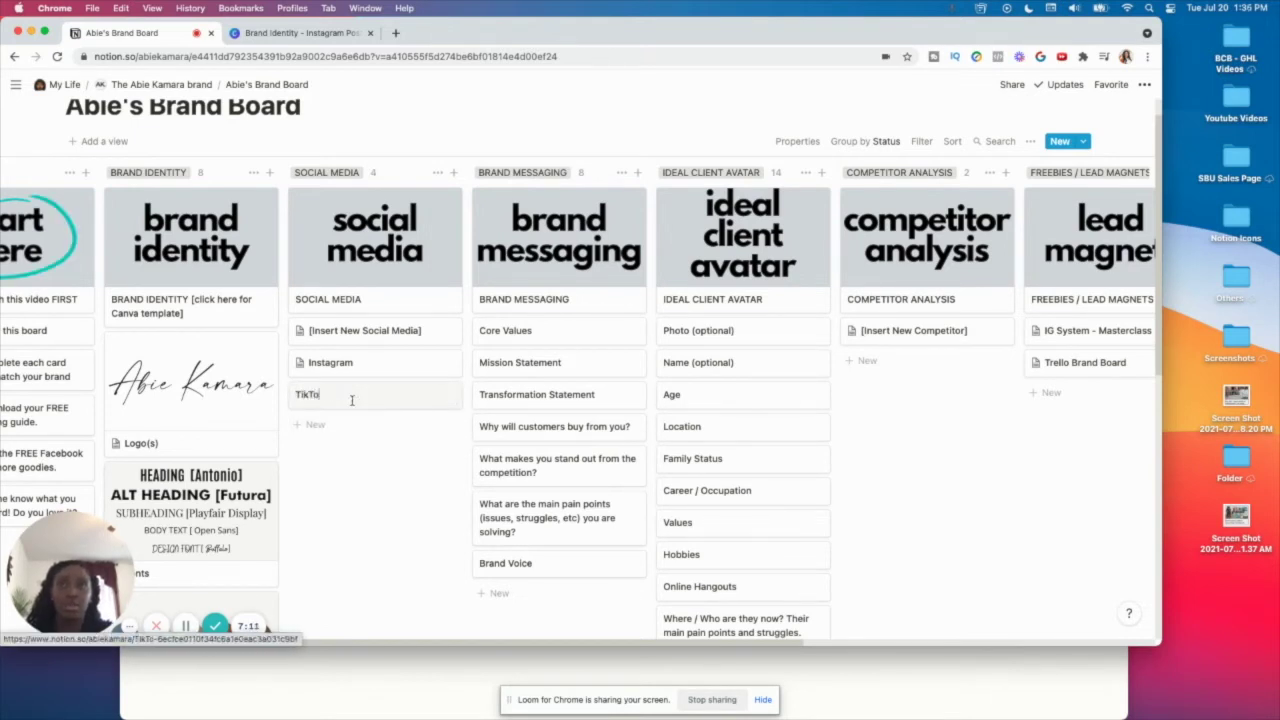
type("k")
key("Return")
Step: Apply the New Social Media template to the TikTok card and close the card
left_click(349, 401)
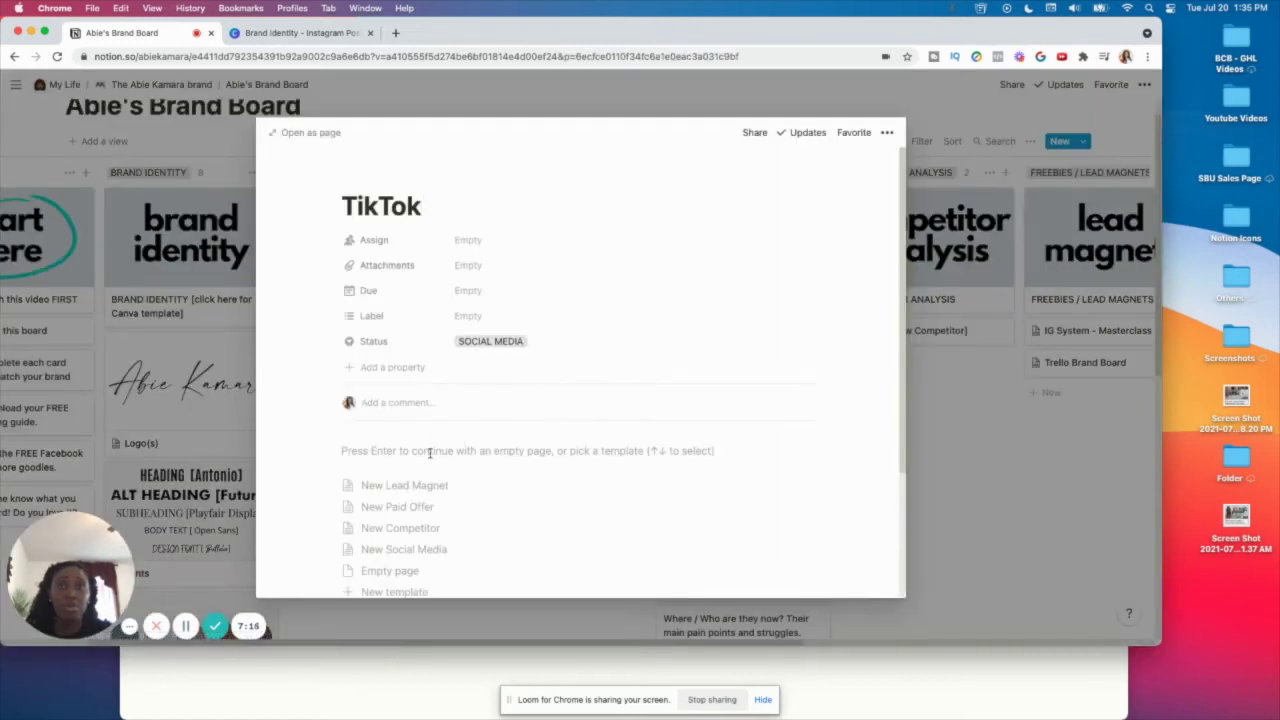
scroll(420, 440, "down", 2)
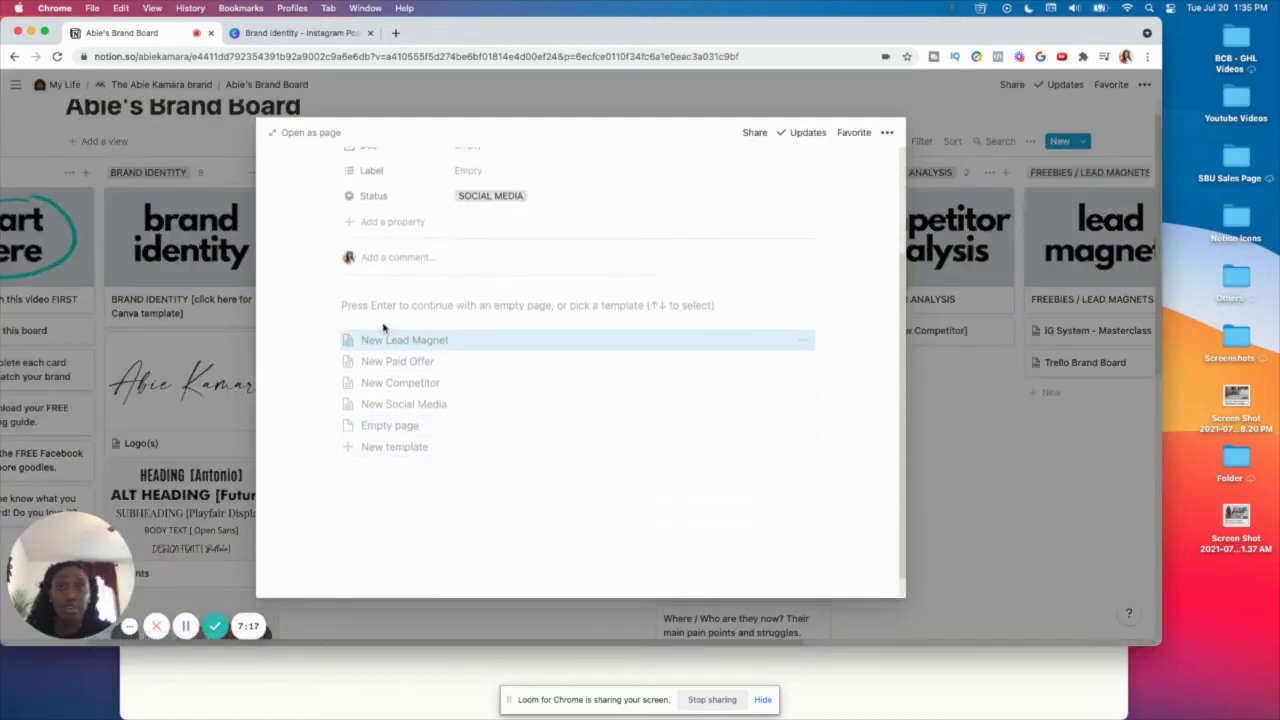
left_click(385, 412)
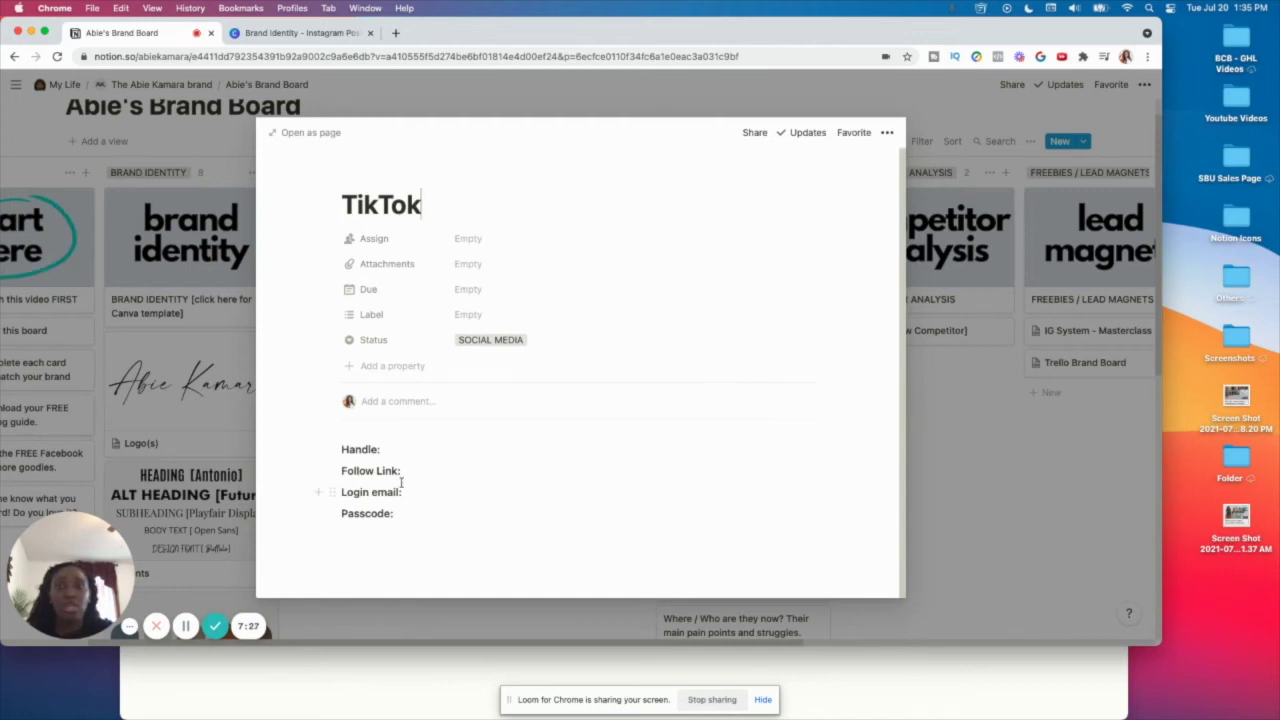
left_click(1011, 524)
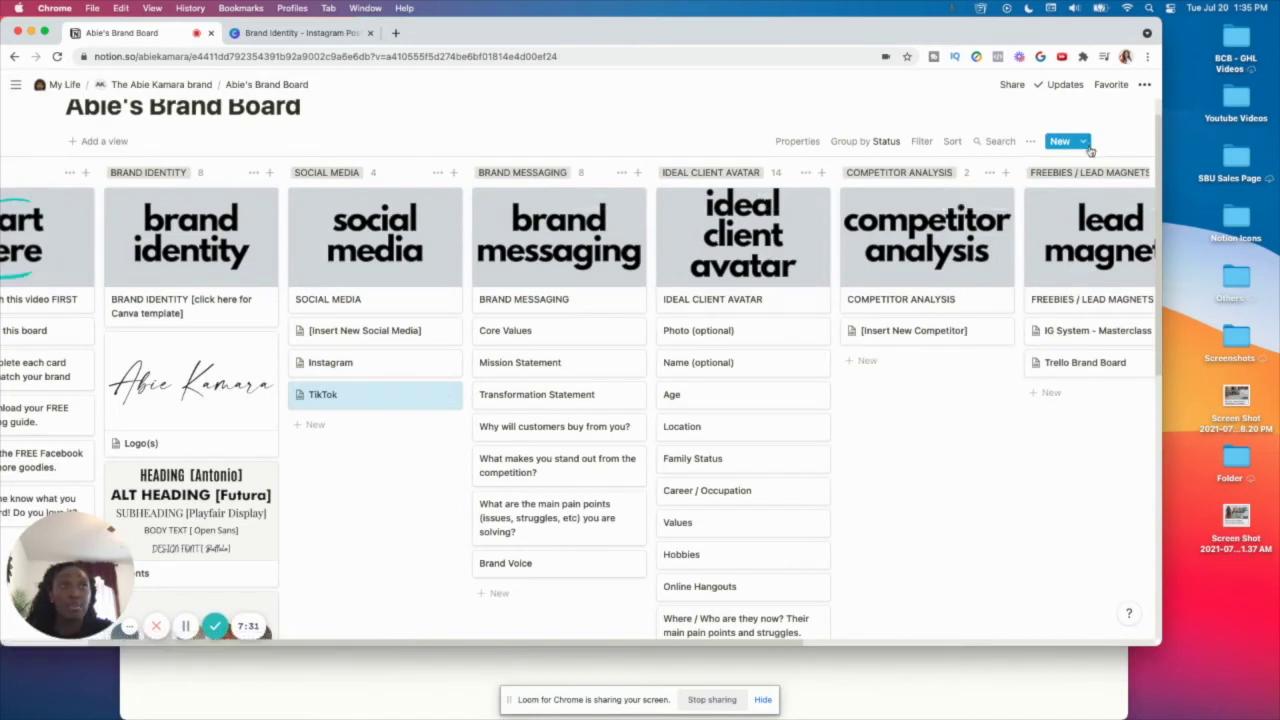
Step: Open the New Social Media template for editing and add a bold "Colors:" line below Passcode
left_click(1086, 143)
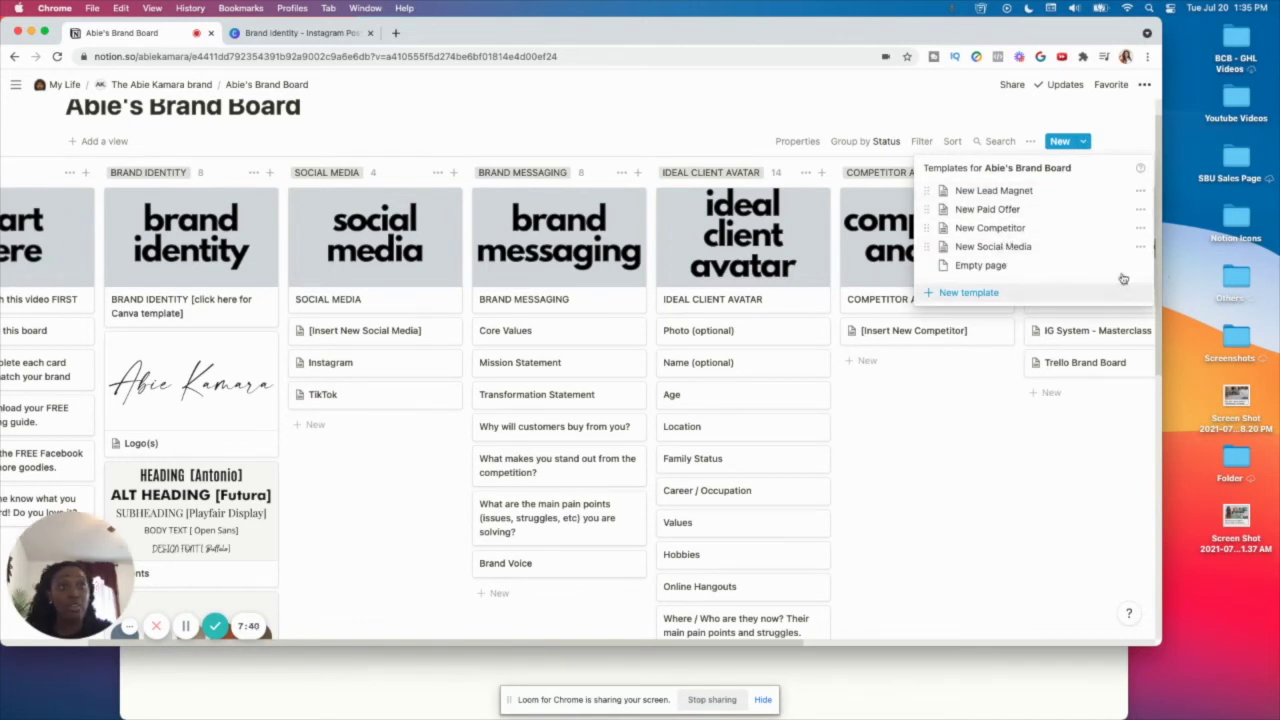
left_click(1139, 248)
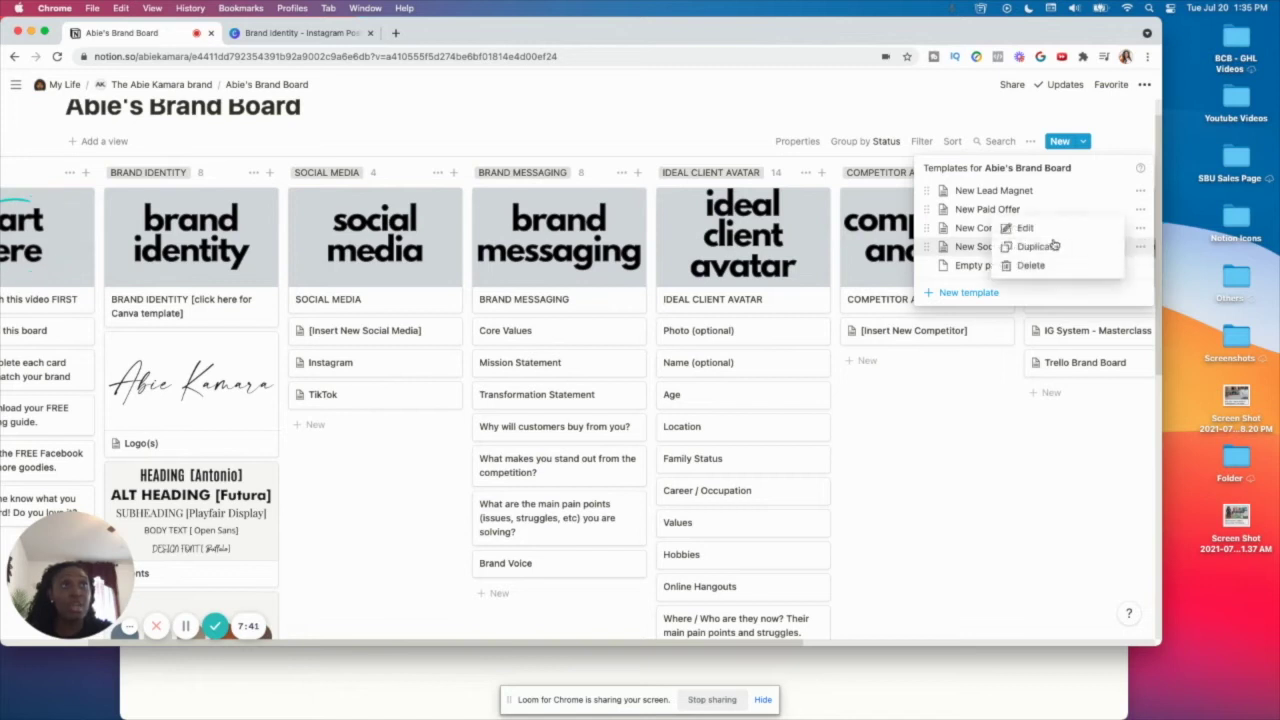
left_click(1025, 228)
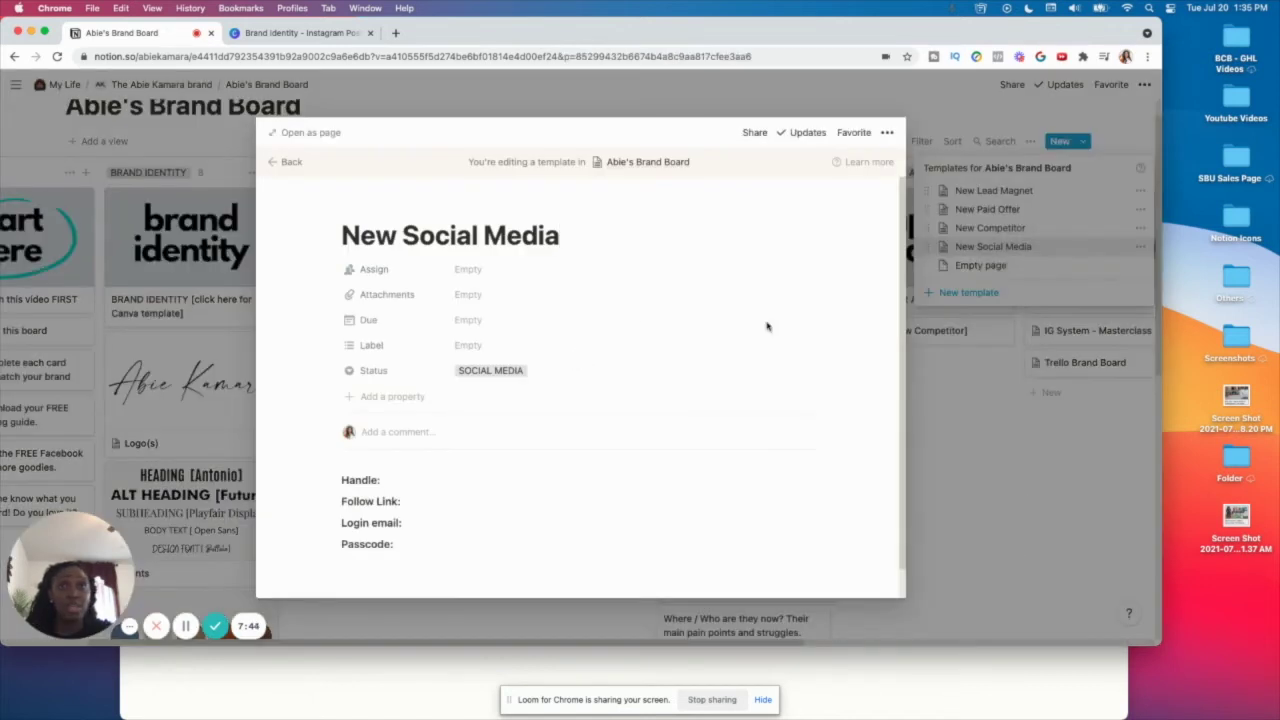
left_click(426, 571)
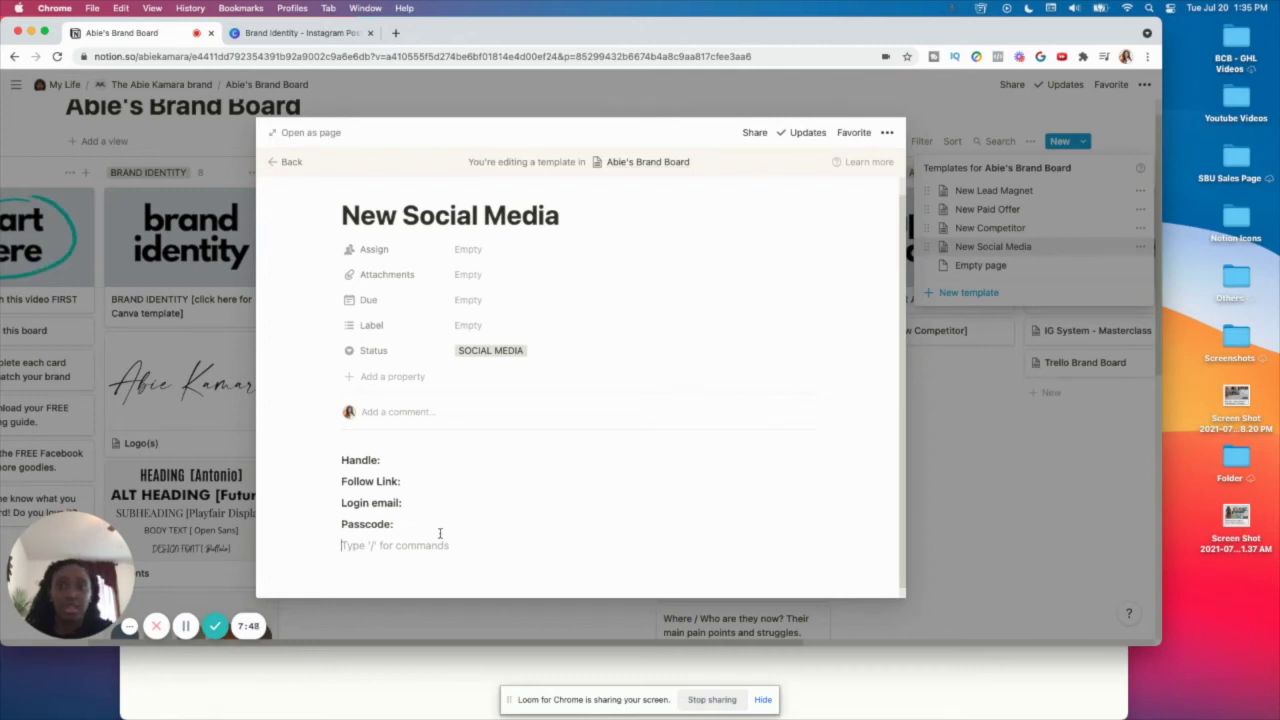
type("Colors")
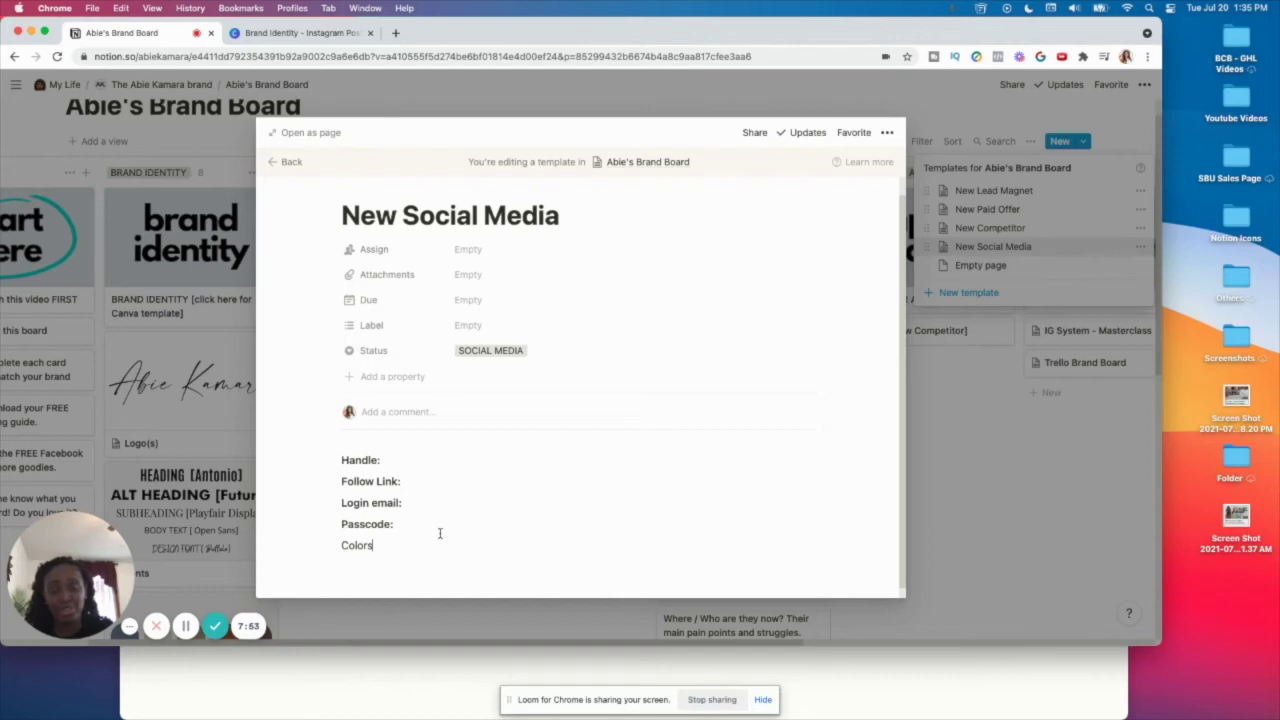
type(":")
left_click_drag(439, 535, 340, 548)
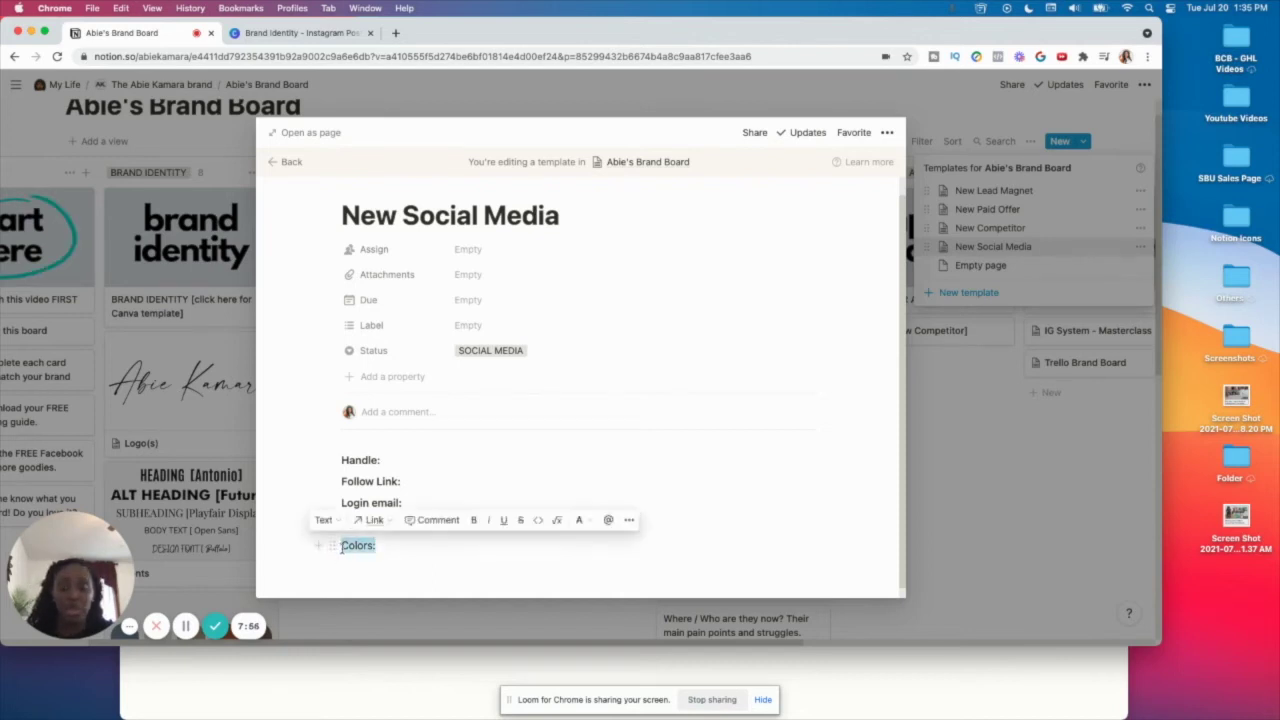
left_click(591, 591)
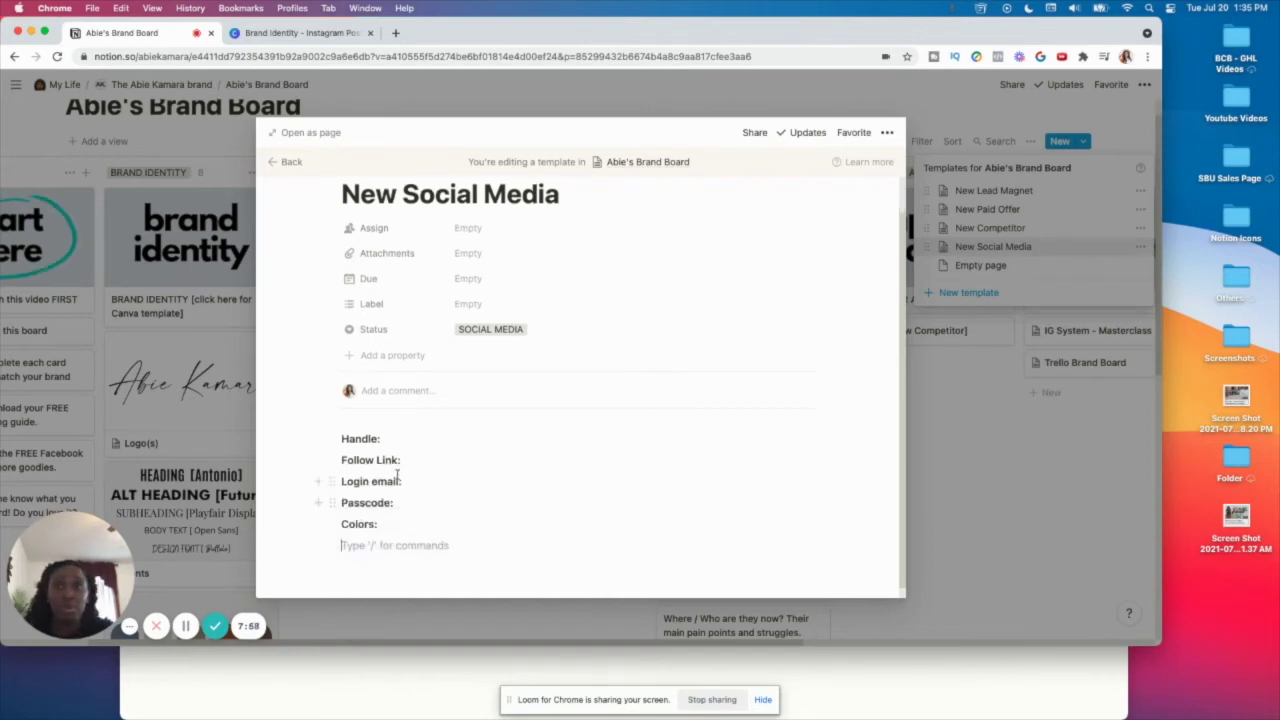
Step: Give the "Handle:" label in the New Social Media template an orange background and close the template
left_click_drag(380, 438, 341, 438)
left_click(629, 413)
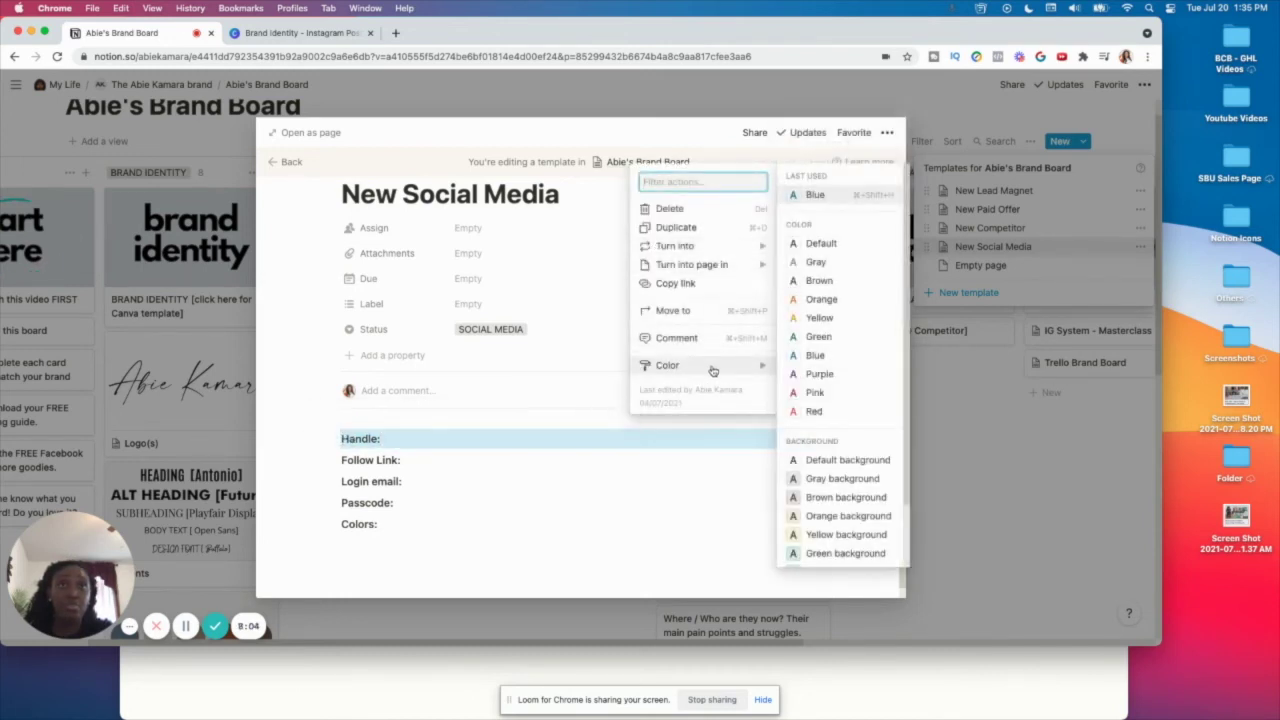
left_click(406, 442)
key("shift+Left")
key("shift+Left")
key("shift+Left")
key("shift+Left")
key("shift+Left")
key("shift+Left")
key("shift+Left")
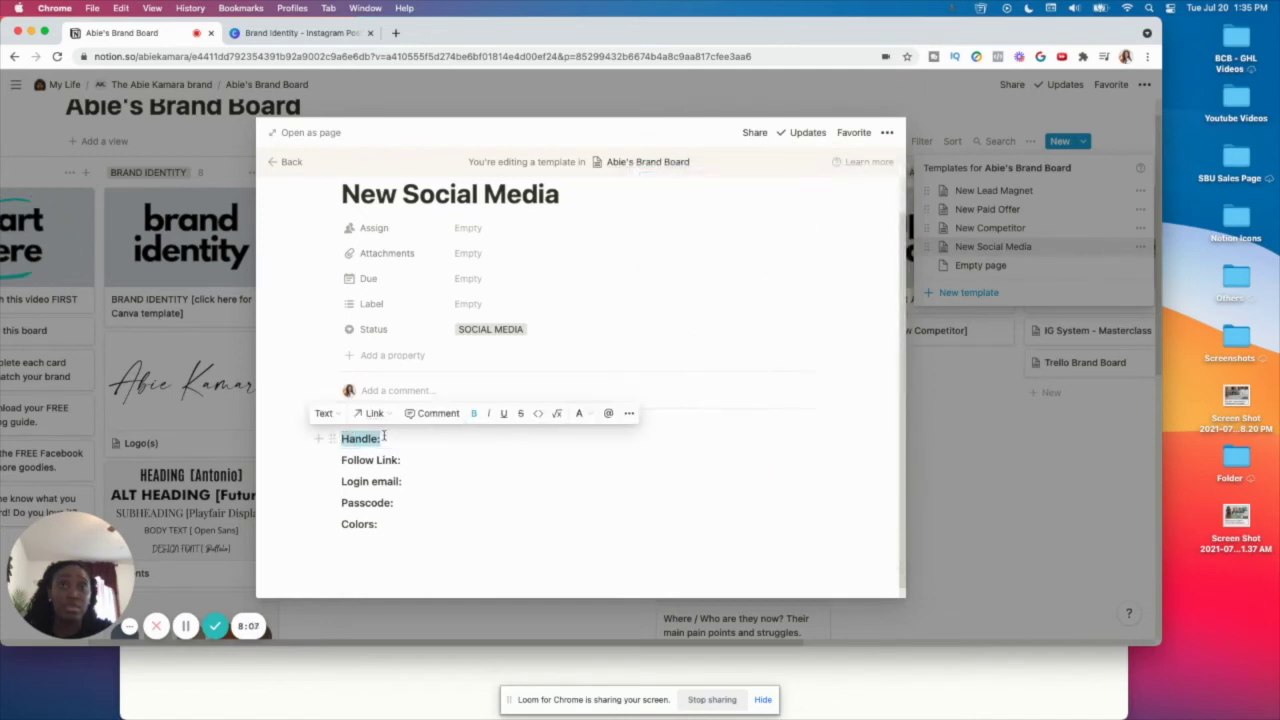
left_click(578, 413)
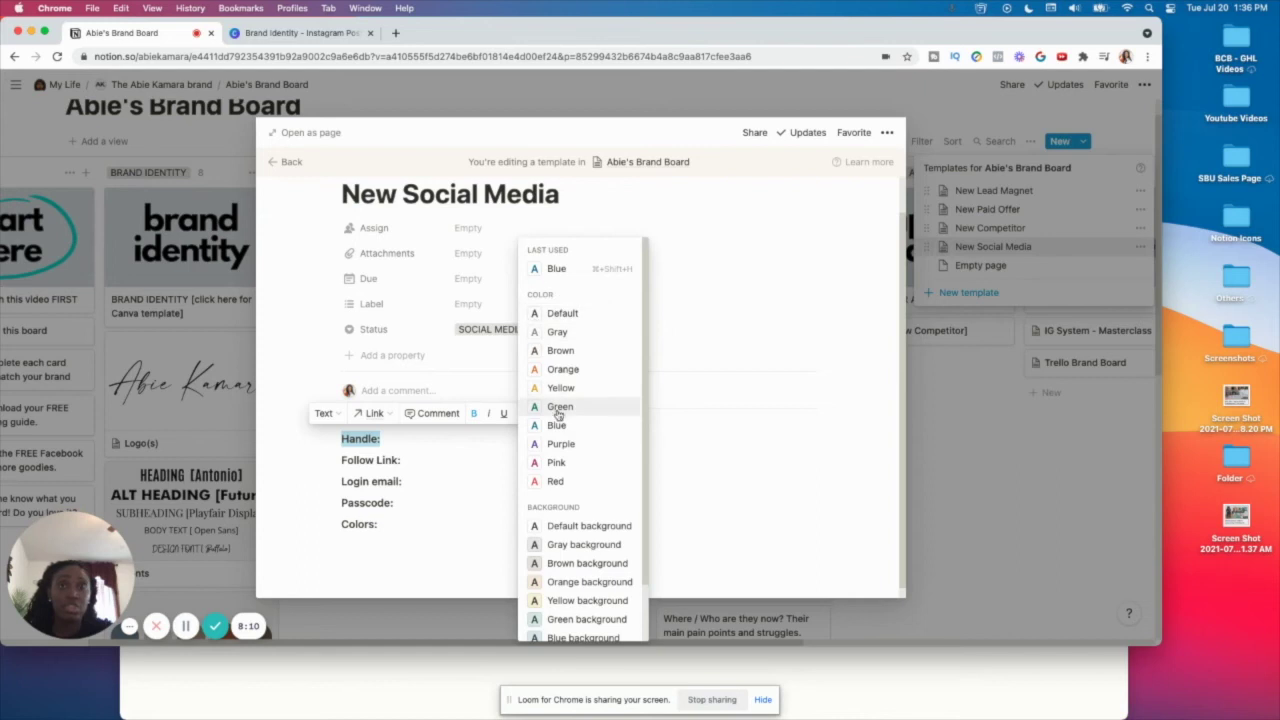
left_click(590, 582)
left_click(645, 496)
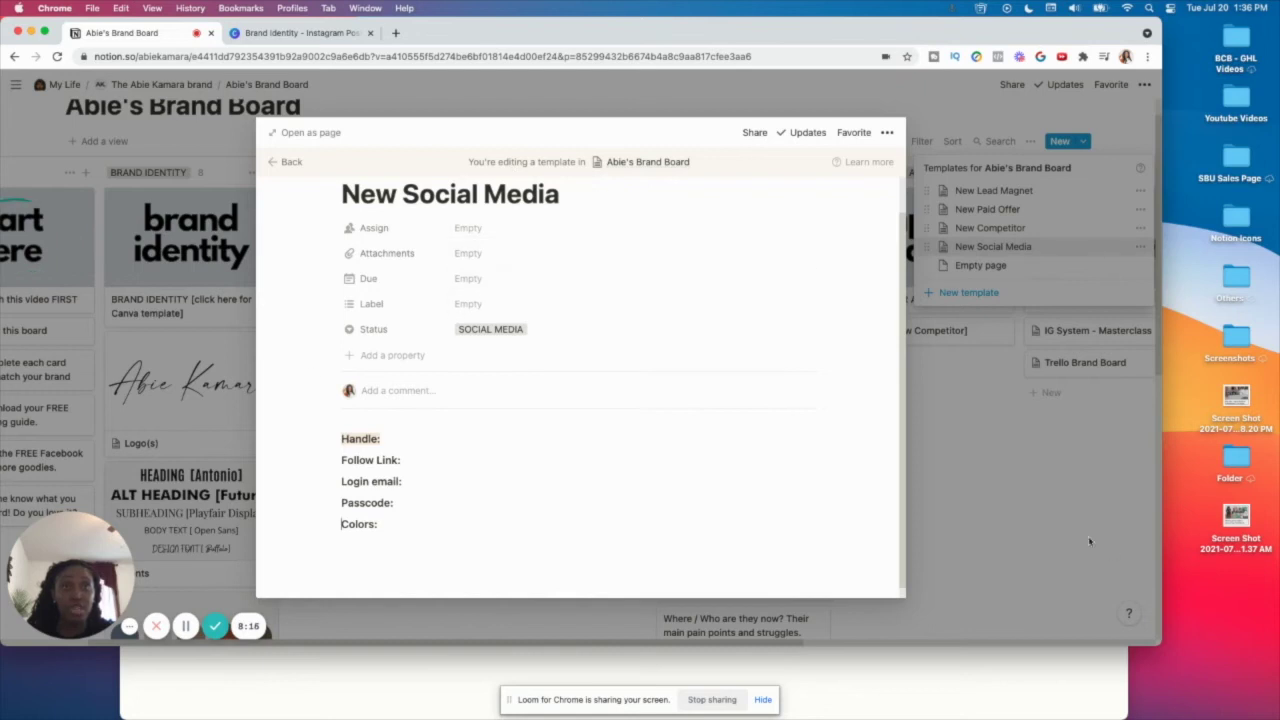
left_click(1020, 516)
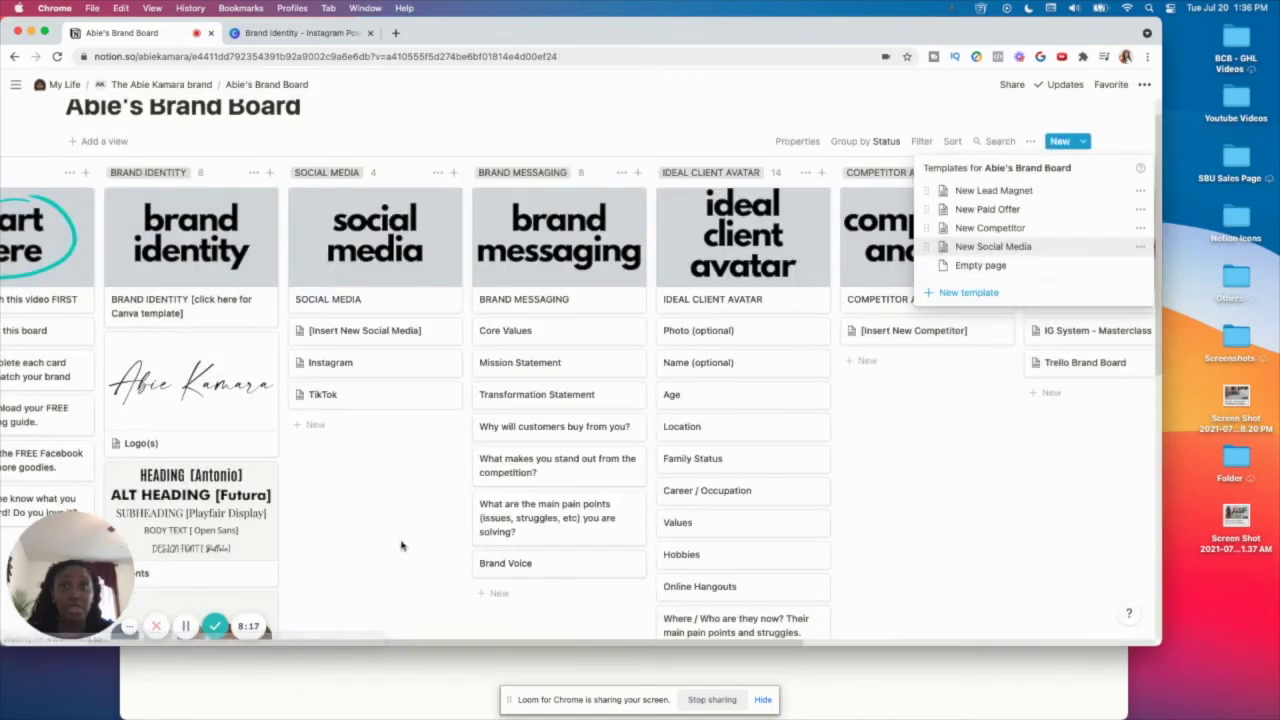
Step: Add a card named facebook to the SOCIAL MEDIA column and fill it with the New Social Media template
left_click(330, 432)
left_click(330, 432)
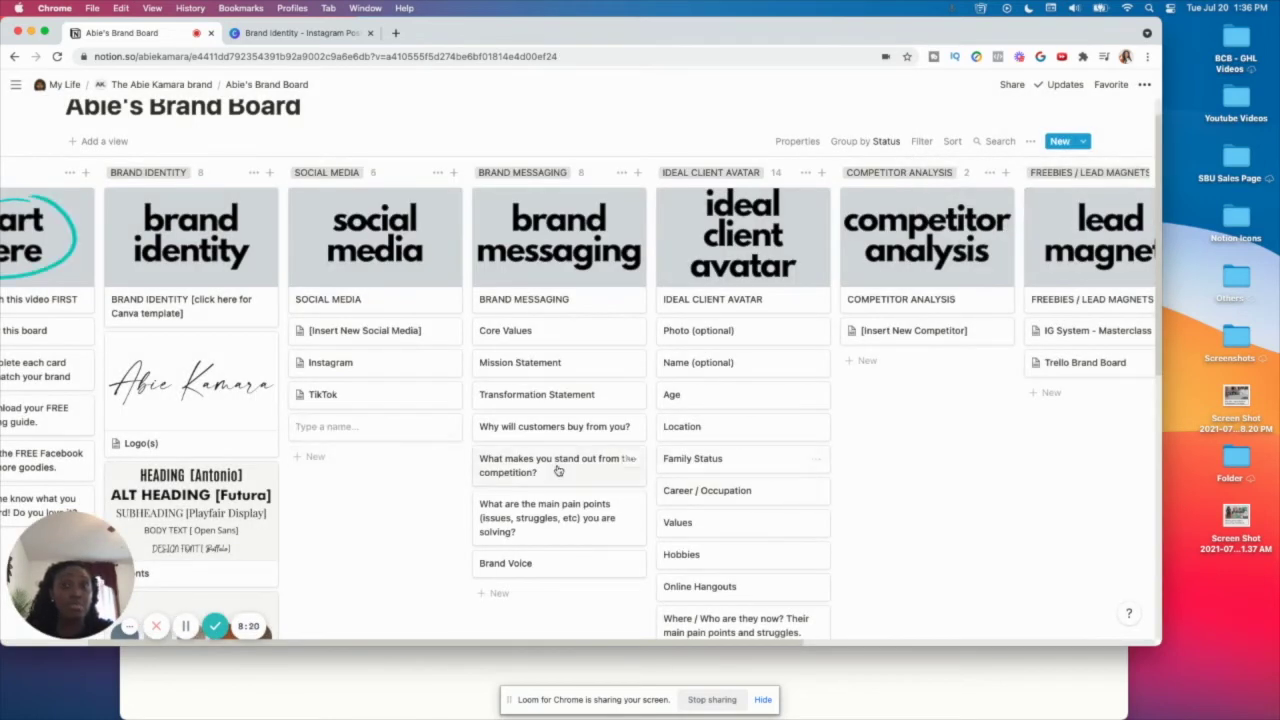
type("facebook")
key("Escape")
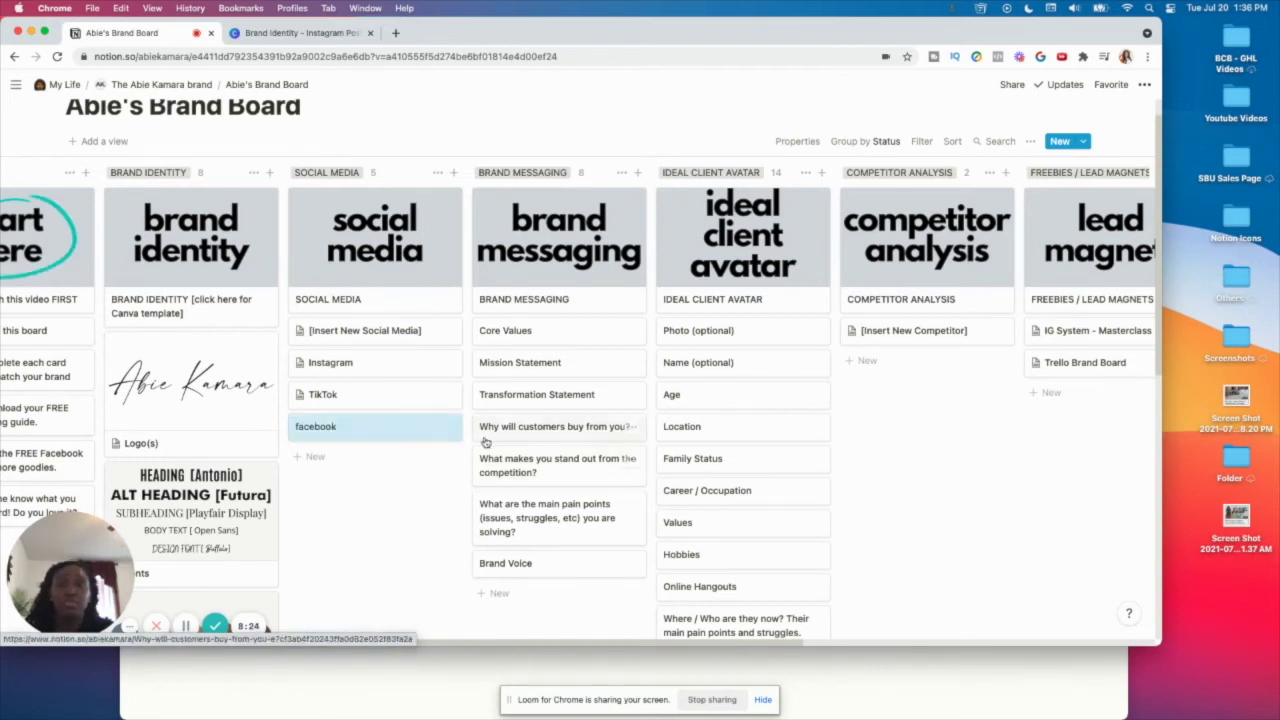
key("Return")
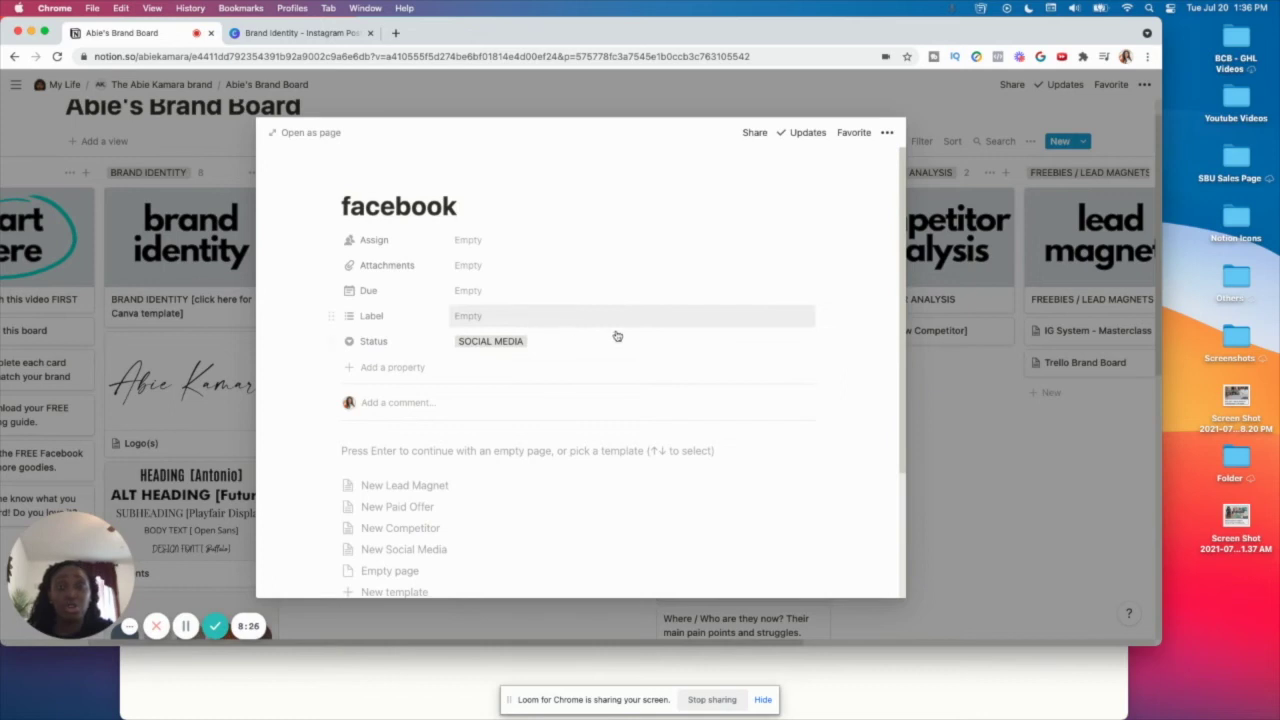
scroll(395, 530, "down", 2)
left_click(399, 519)
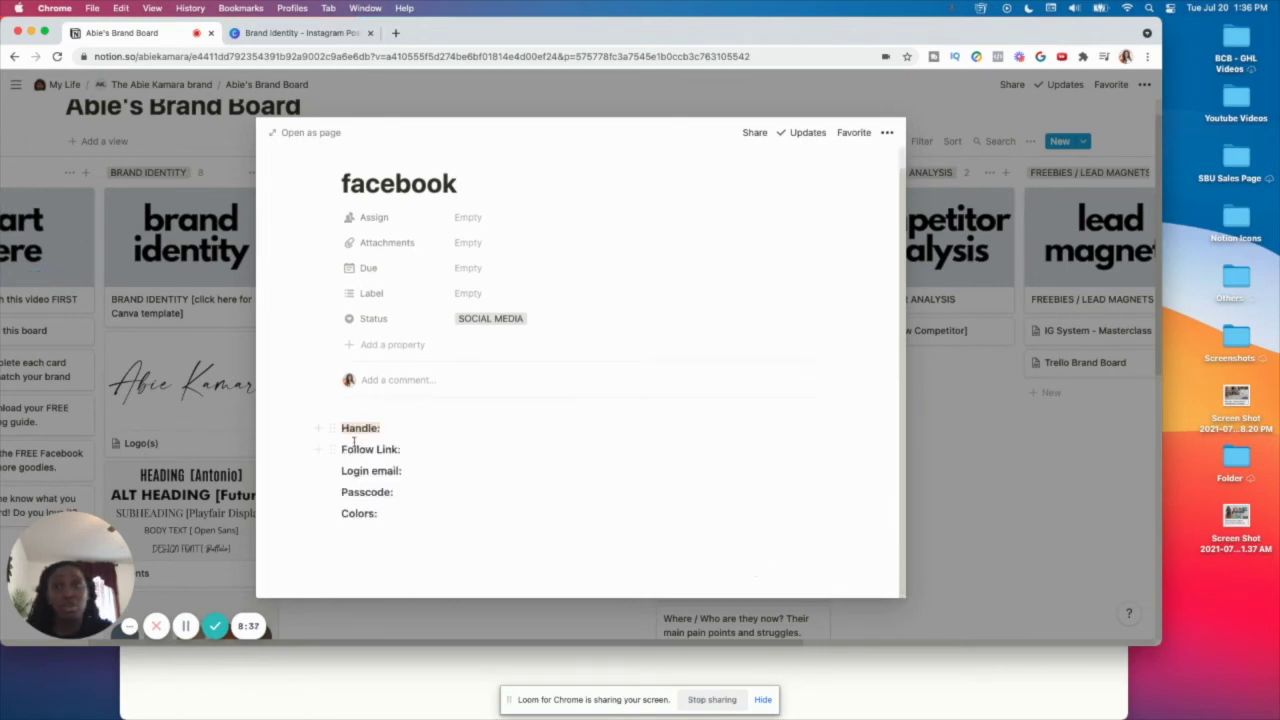
left_click(1006, 511)
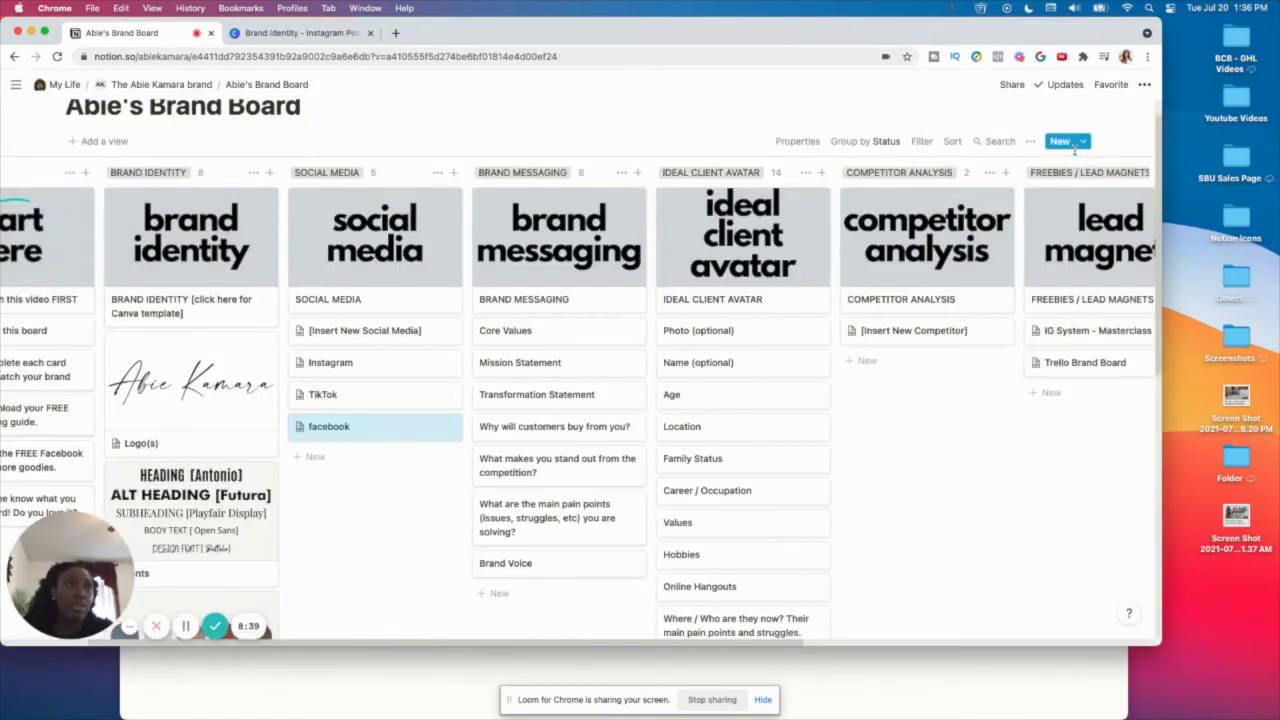
Step: Check the board's list of templates and look over the cards in the BRAND MESSAGING column
left_click(1083, 142)
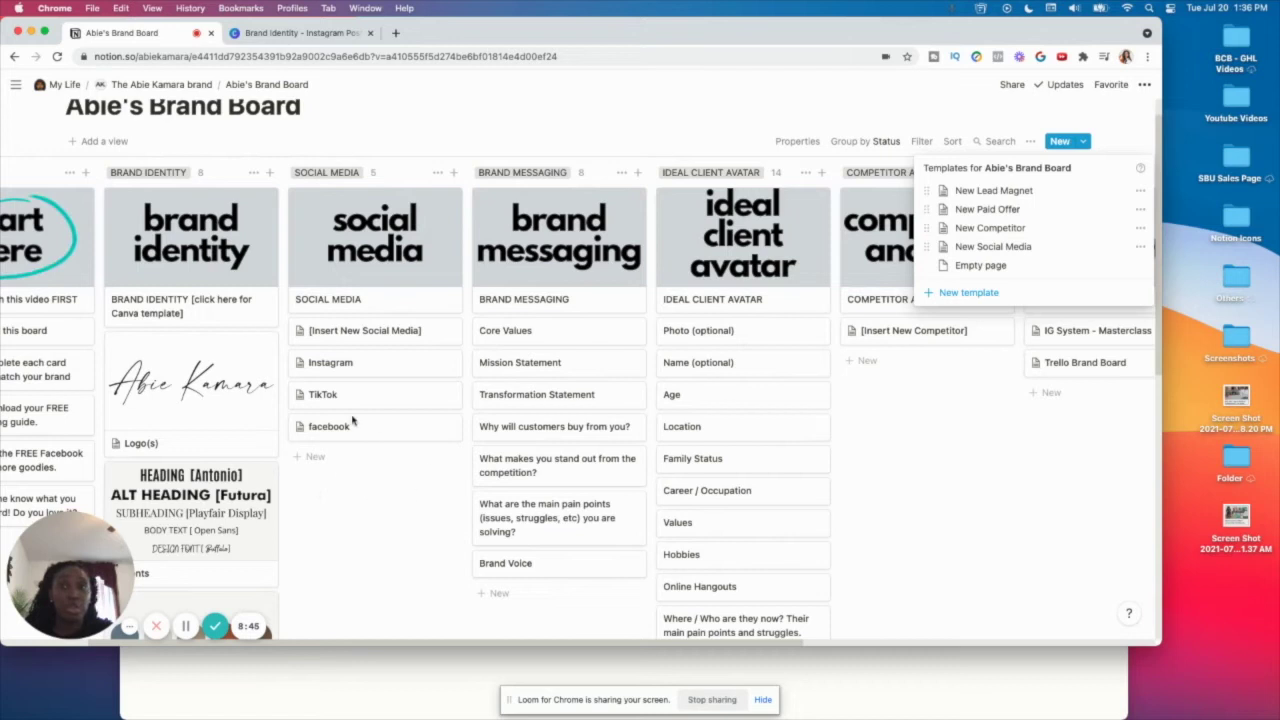
left_click(388, 525)
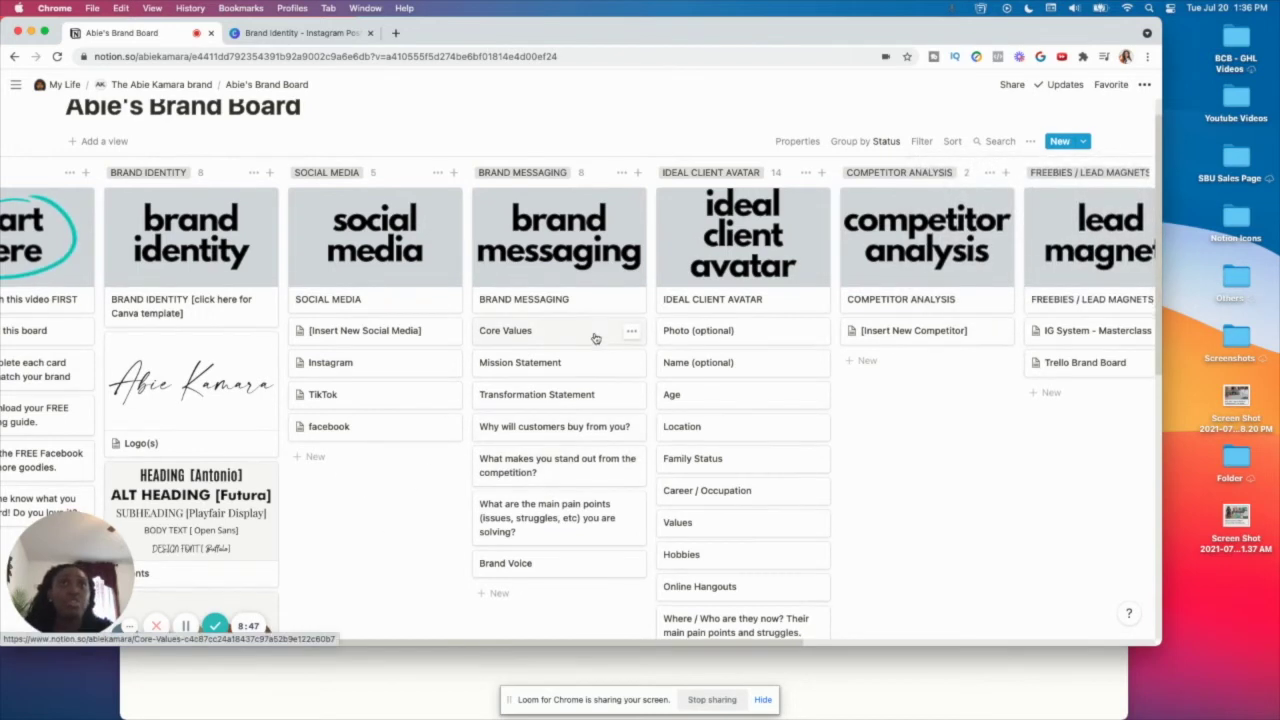
scroll(598, 345, "up", 1)
scroll(598, 345, "down", 1)
scroll(598, 345, "right", 2)
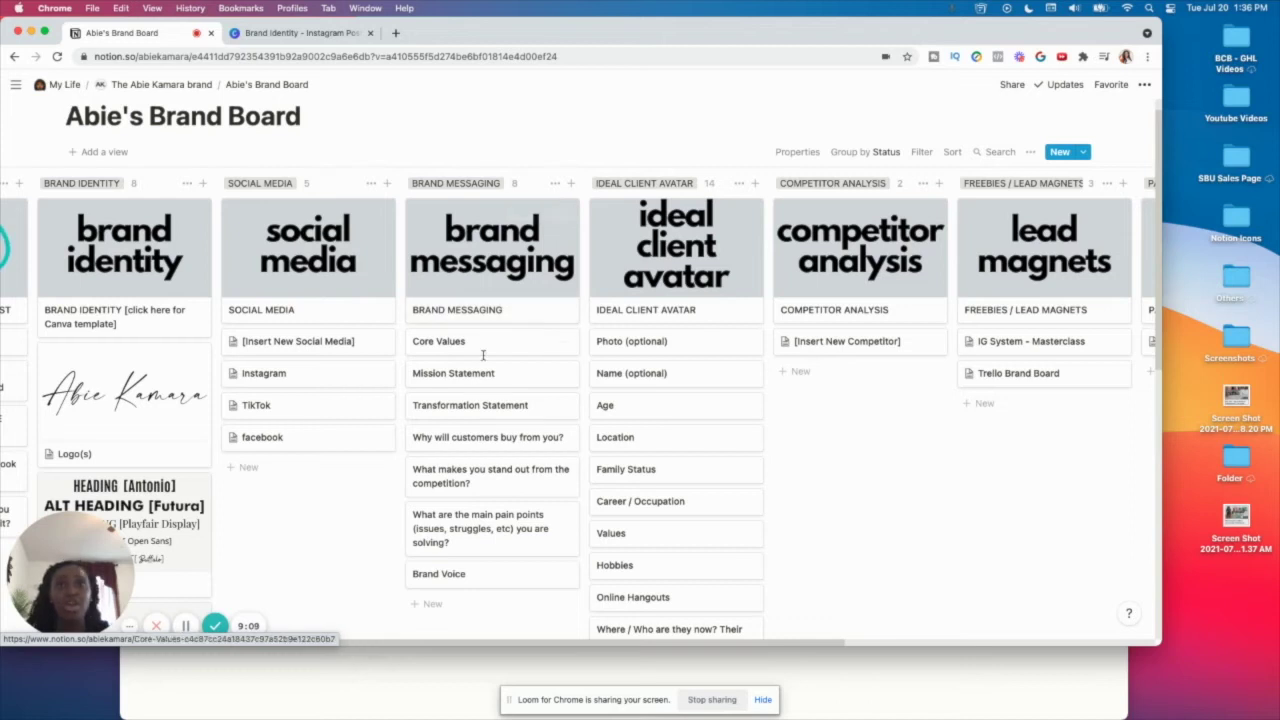
scroll(482, 348, "down", 2)
scroll(480, 345, "up", 1)
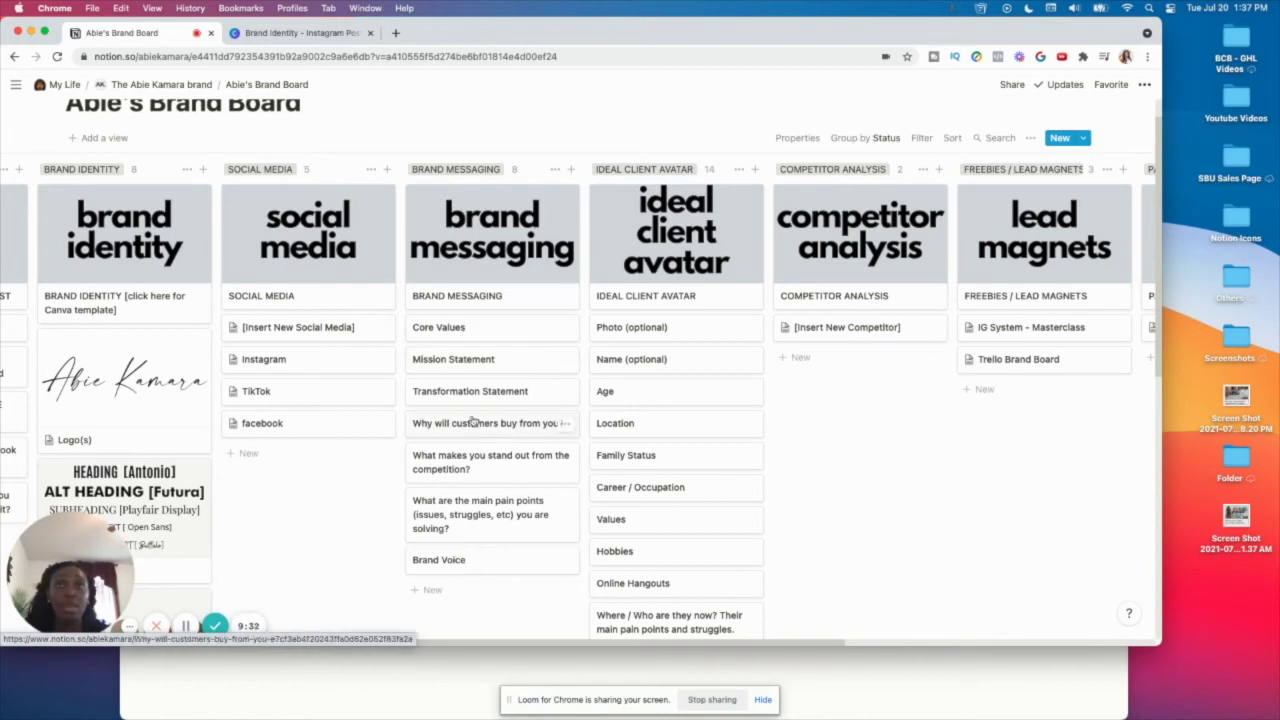
Step: Open the Mission Statement card in the BRAND MESSAGING column and start an empty page in its body
left_click(464, 368)
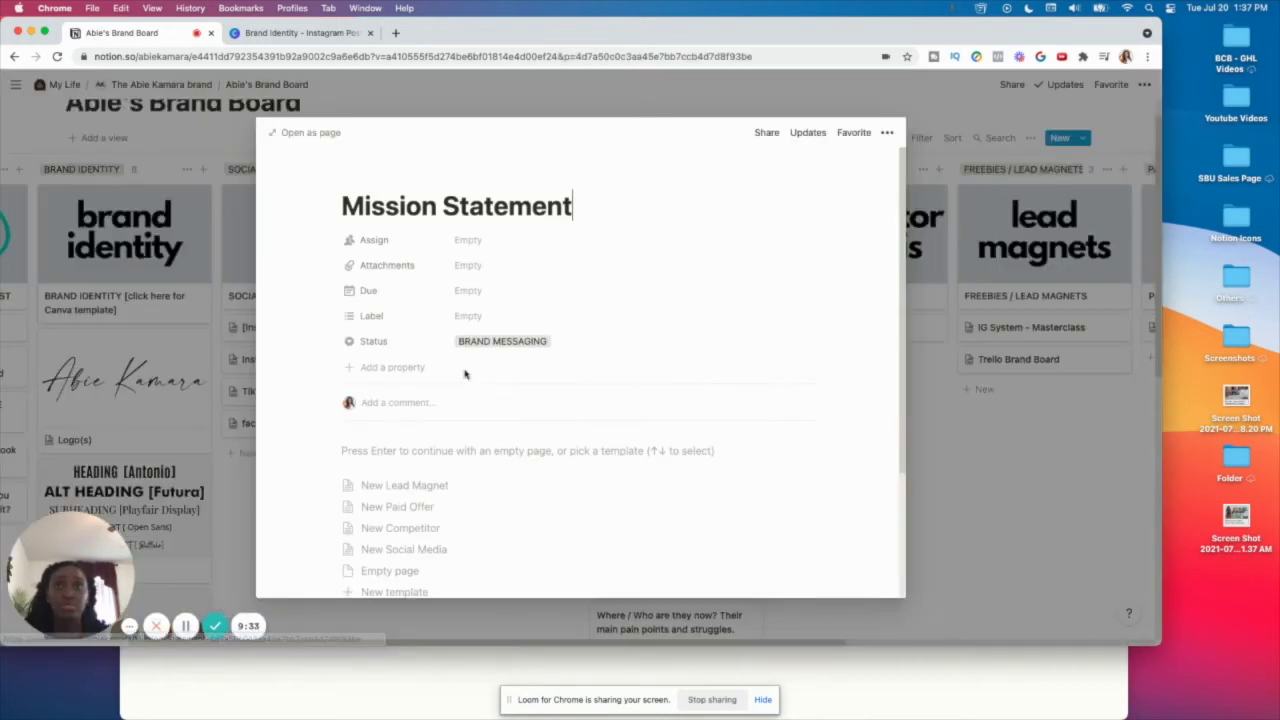
left_click(421, 456)
right_click(421, 456)
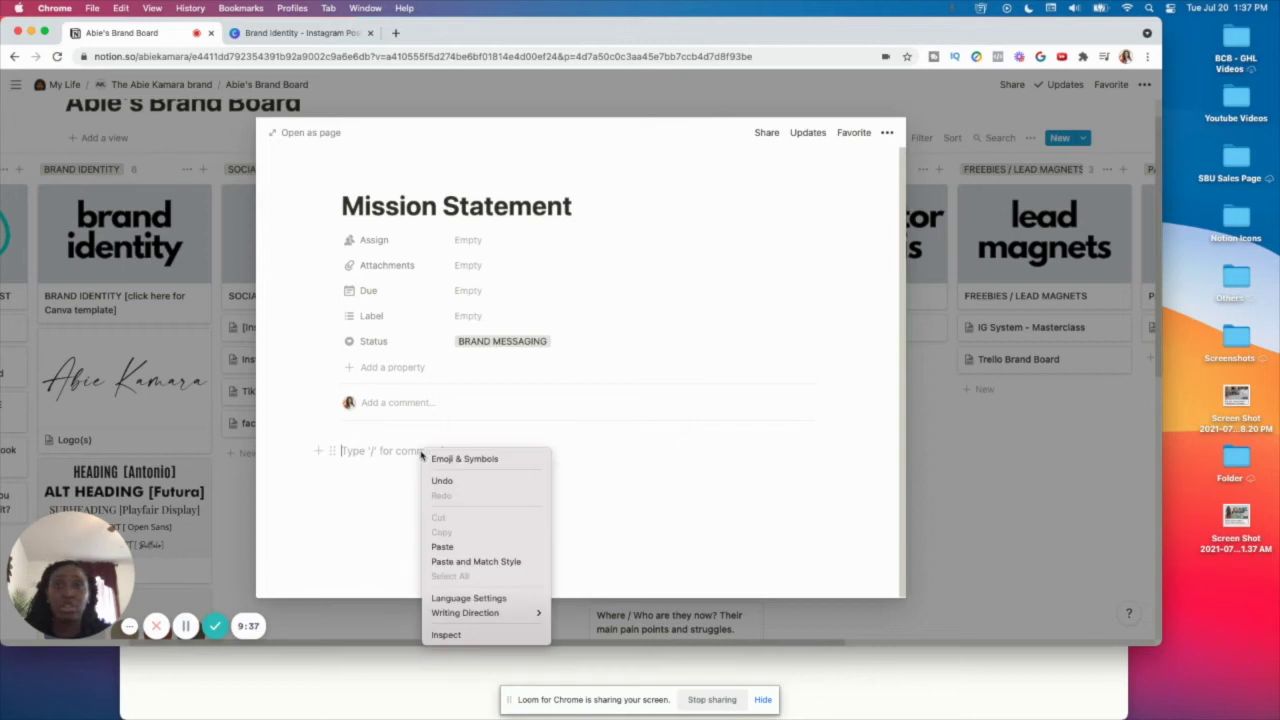
left_click(357, 457)
Step: Browse the block types available for the Mission Statement page, from basic blocks through embeds to advanced blocks
left_click(318, 451)
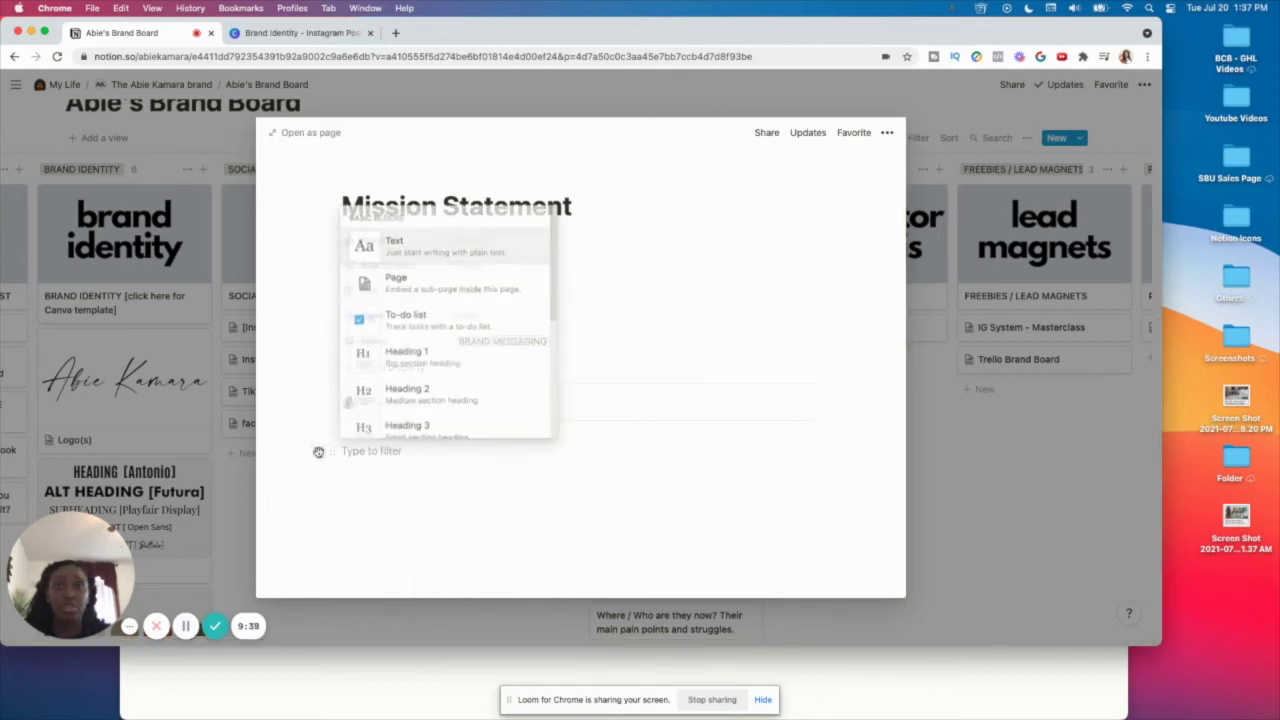
scroll(418, 335, "down", 4)
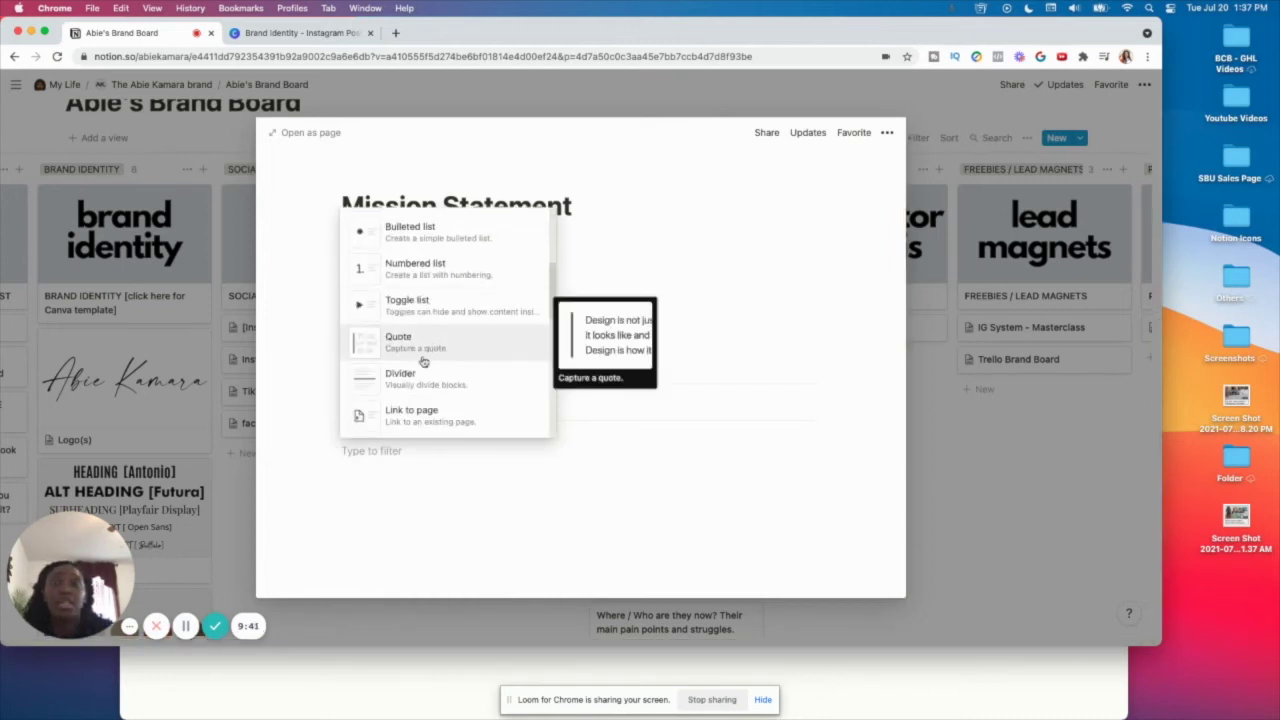
scroll(428, 368, "down", 3)
scroll(432, 374, "down", 7)
scroll(432, 374, "down", 8)
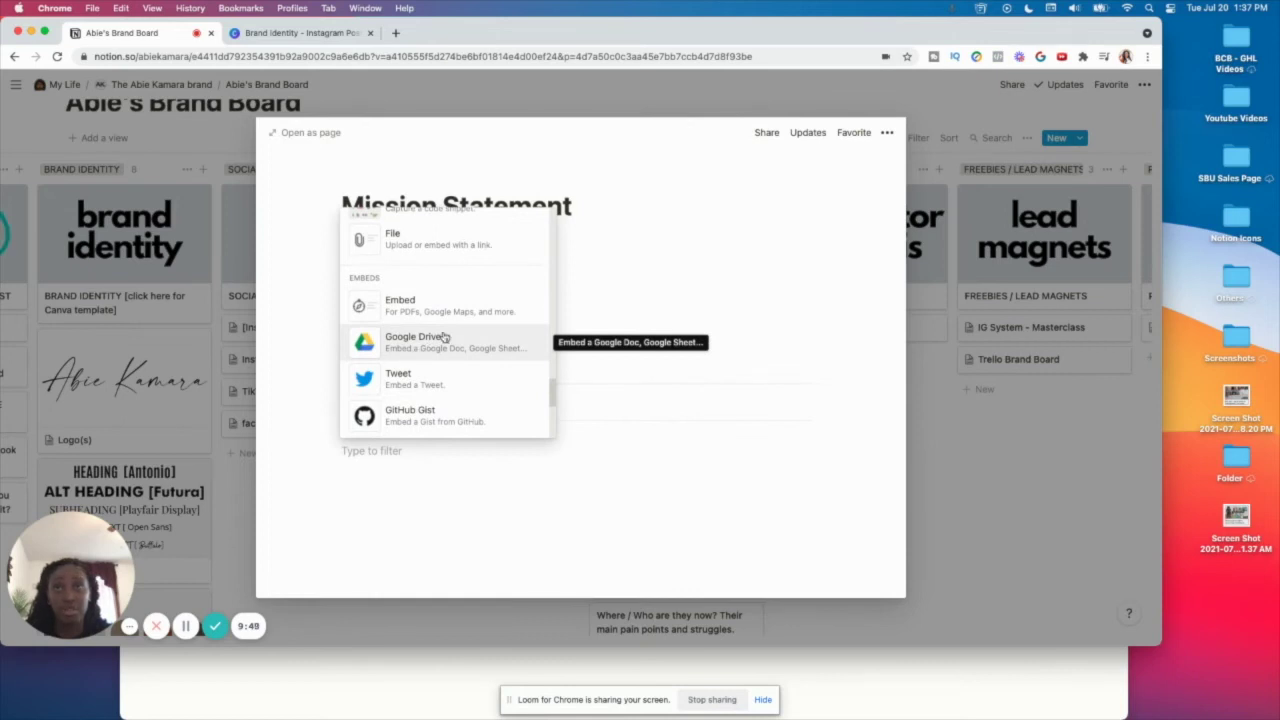
scroll(400, 385, "down", 2)
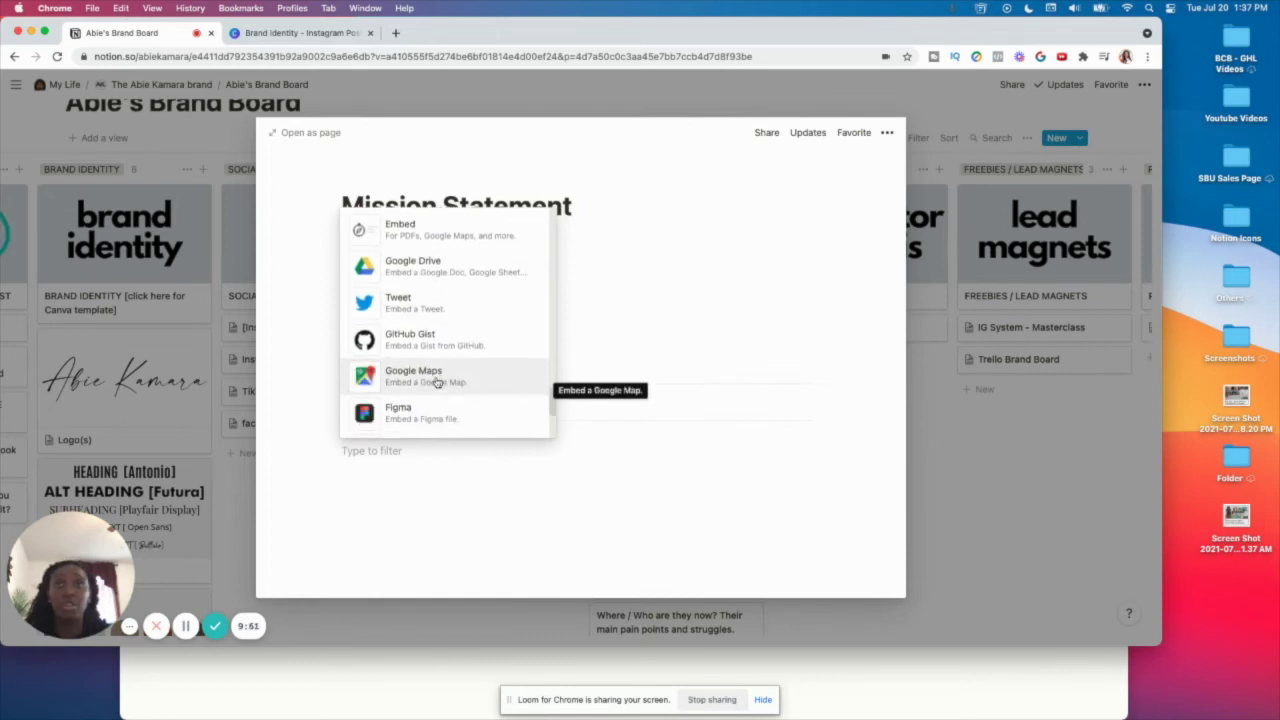
scroll(394, 393, "down", 3)
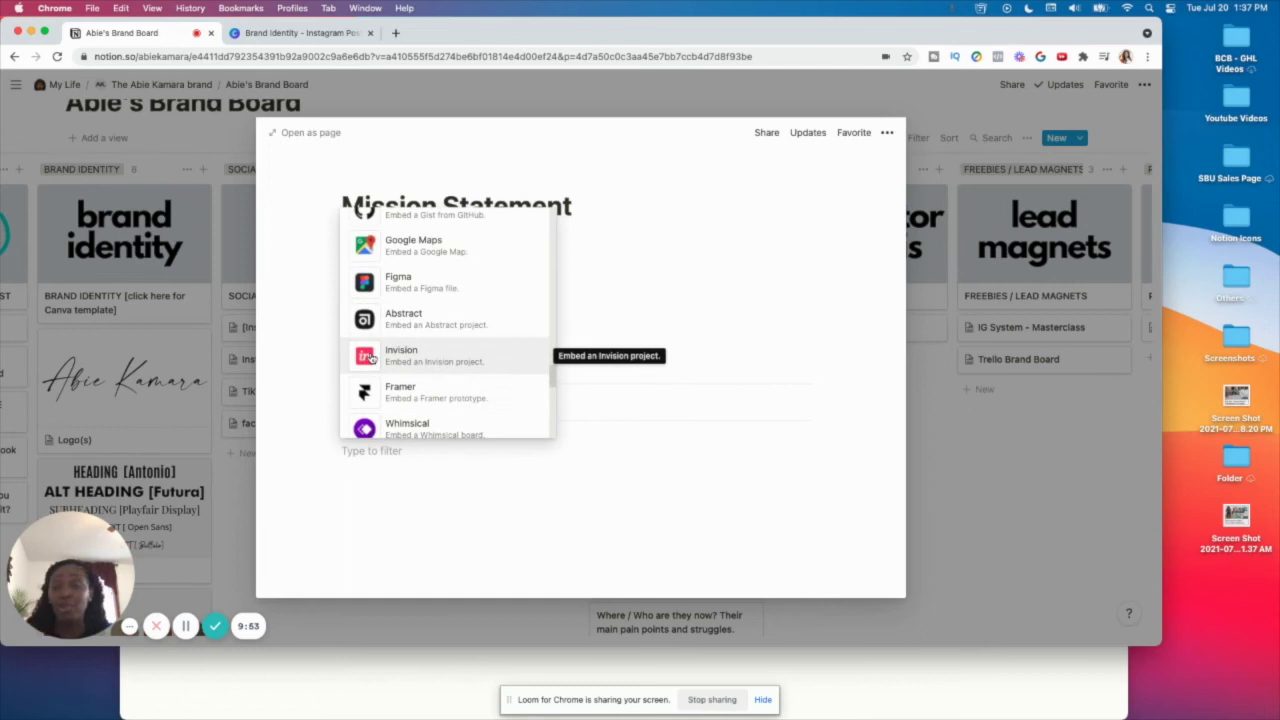
scroll(380, 355, "down", 3)
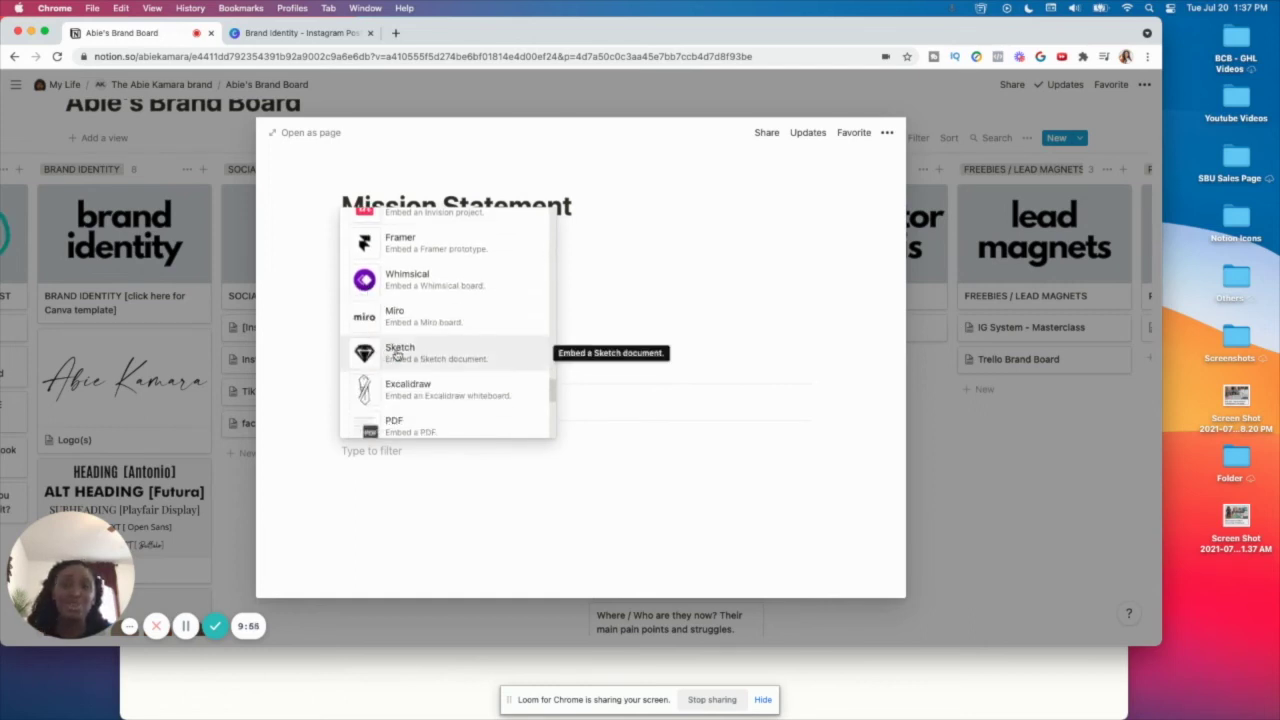
scroll(415, 355, "down", 5)
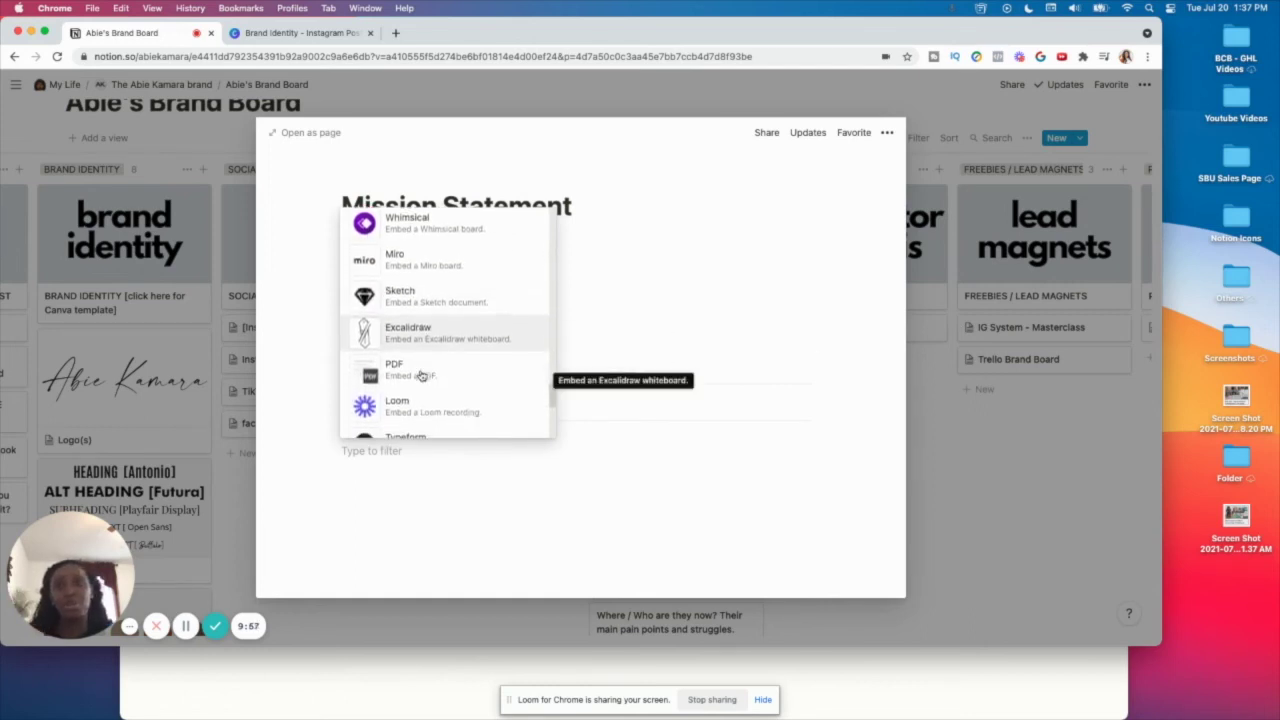
scroll(423, 383, "down", 2)
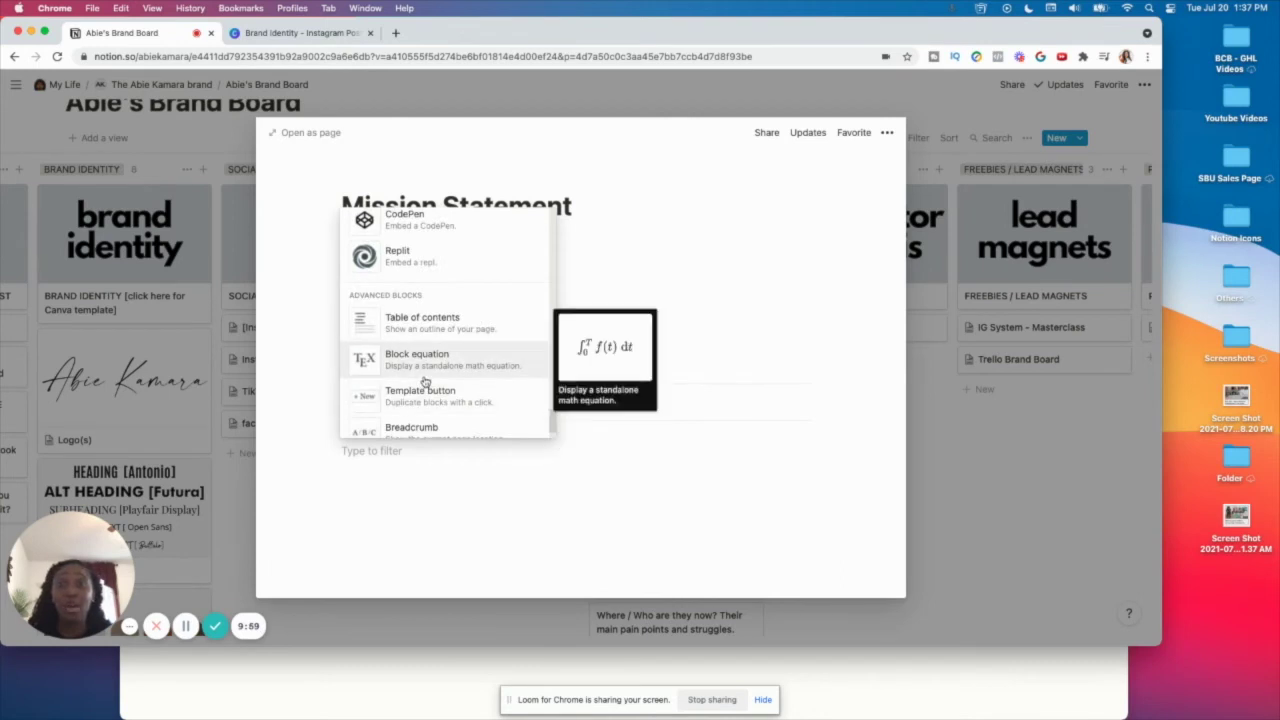
Step: Review the media, embed, inline and database block types offered for the Mission Statement page, and close the card without inserting any
scroll(423, 383, "up", 5)
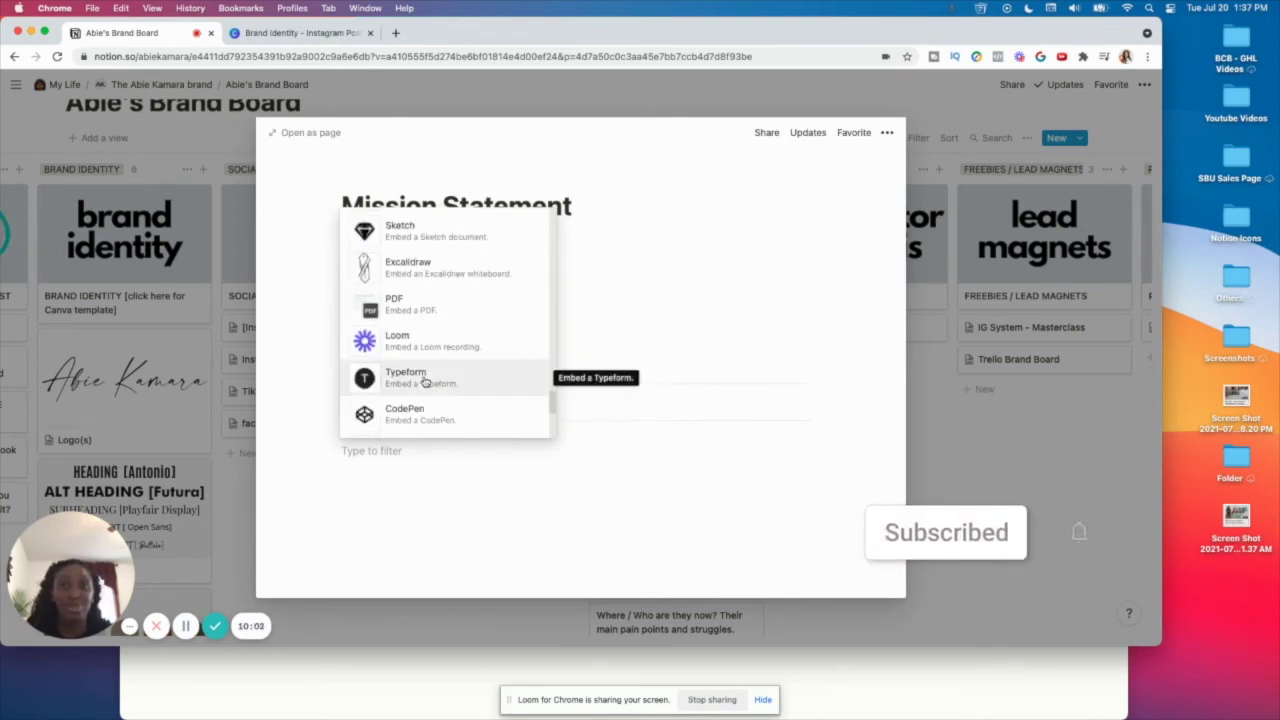
scroll(423, 383, "down", 5)
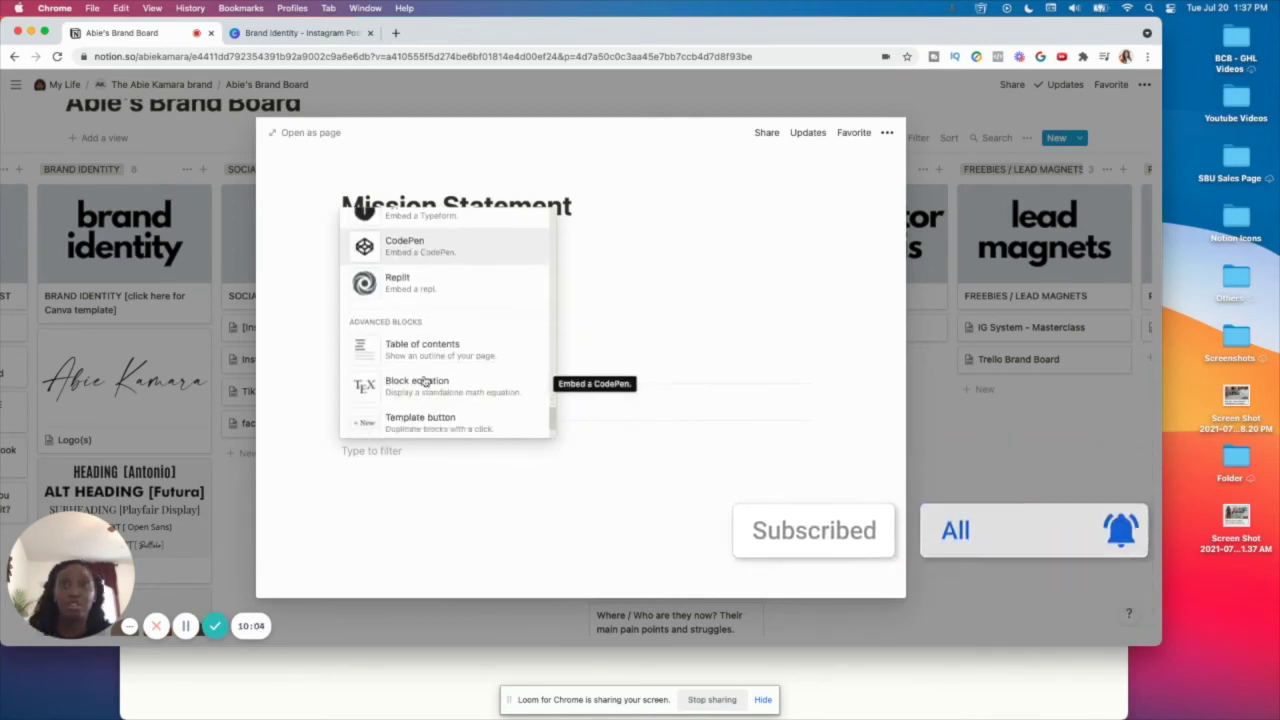
scroll(423, 360, "up", 10)
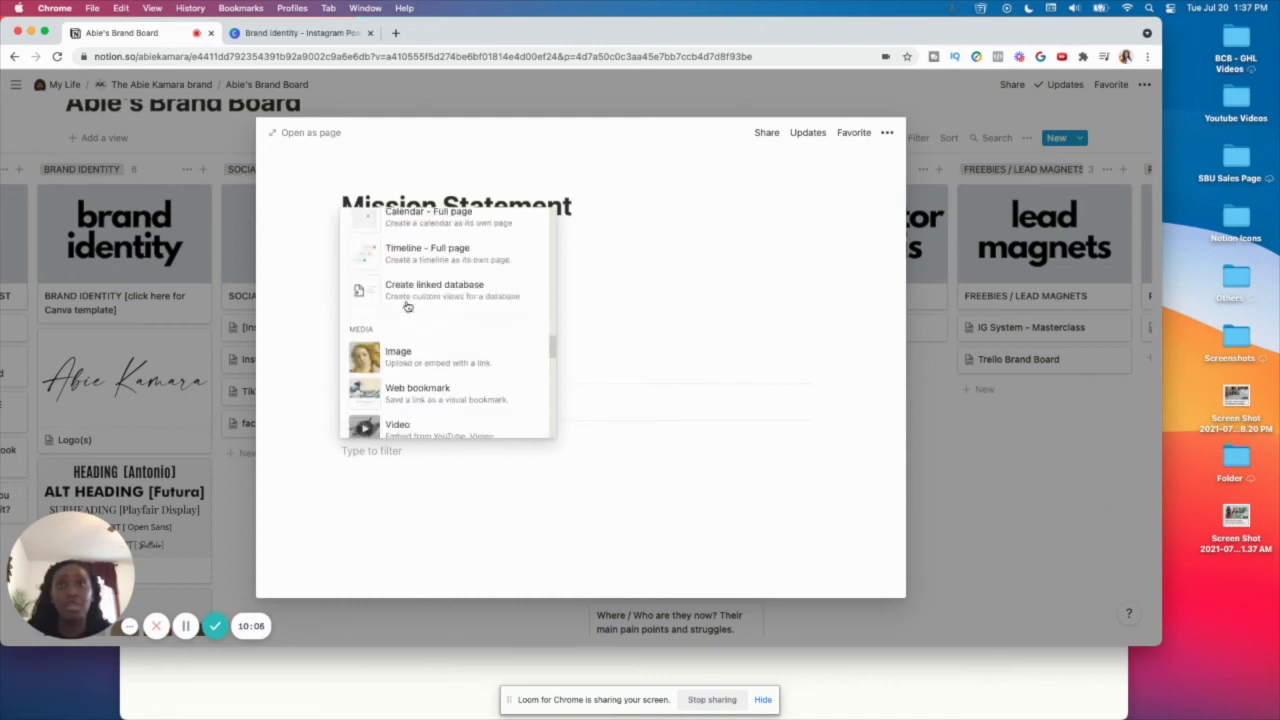
scroll(415, 335, "down", 3)
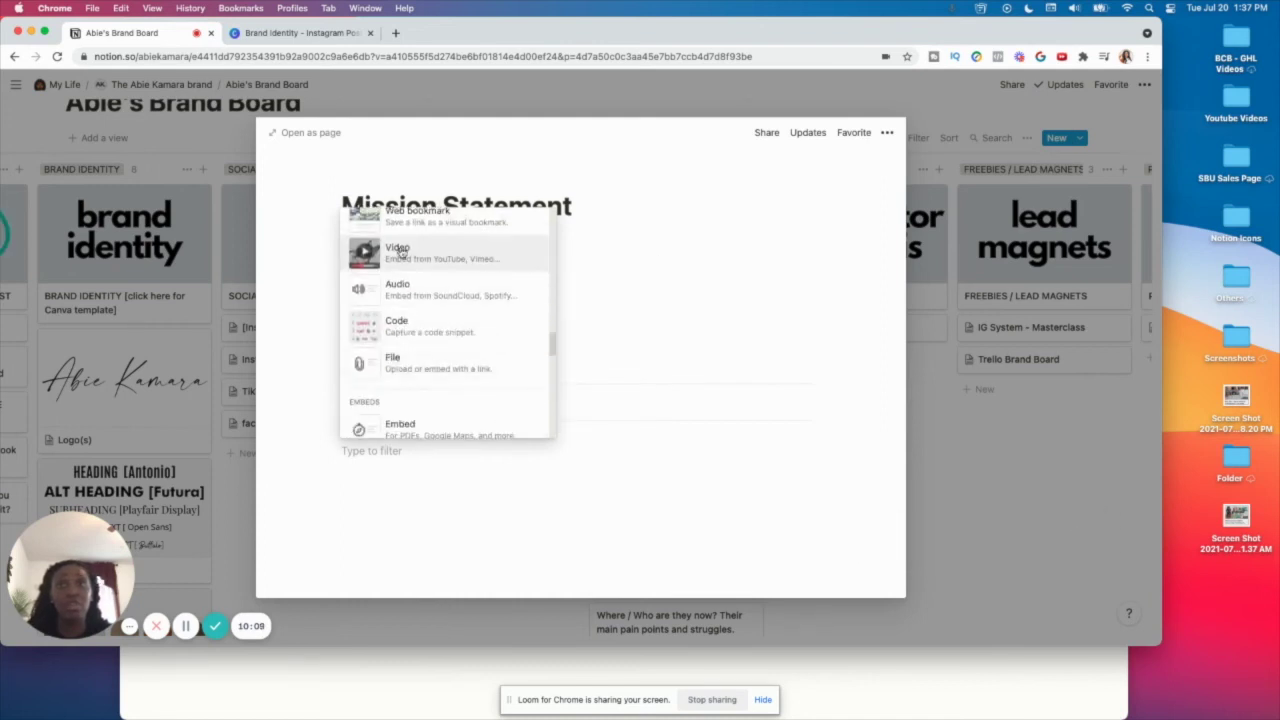
scroll(405, 330, "down", 2)
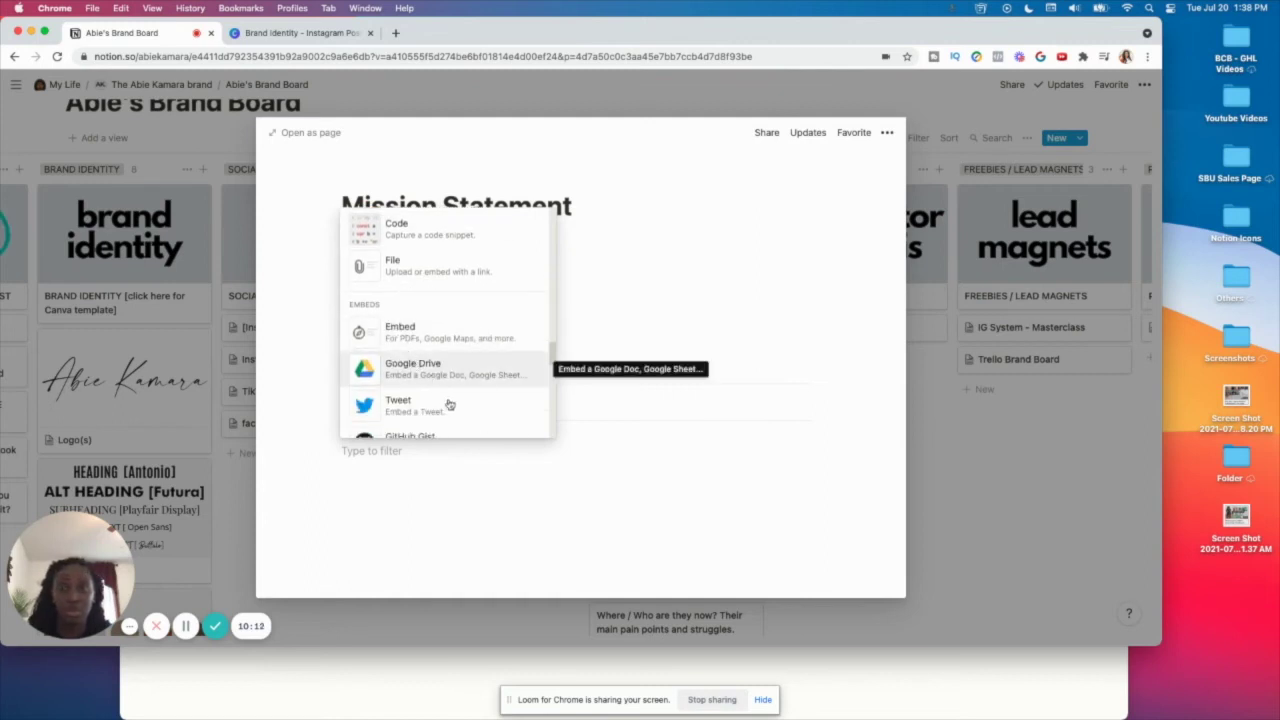
scroll(441, 372, "up", 10)
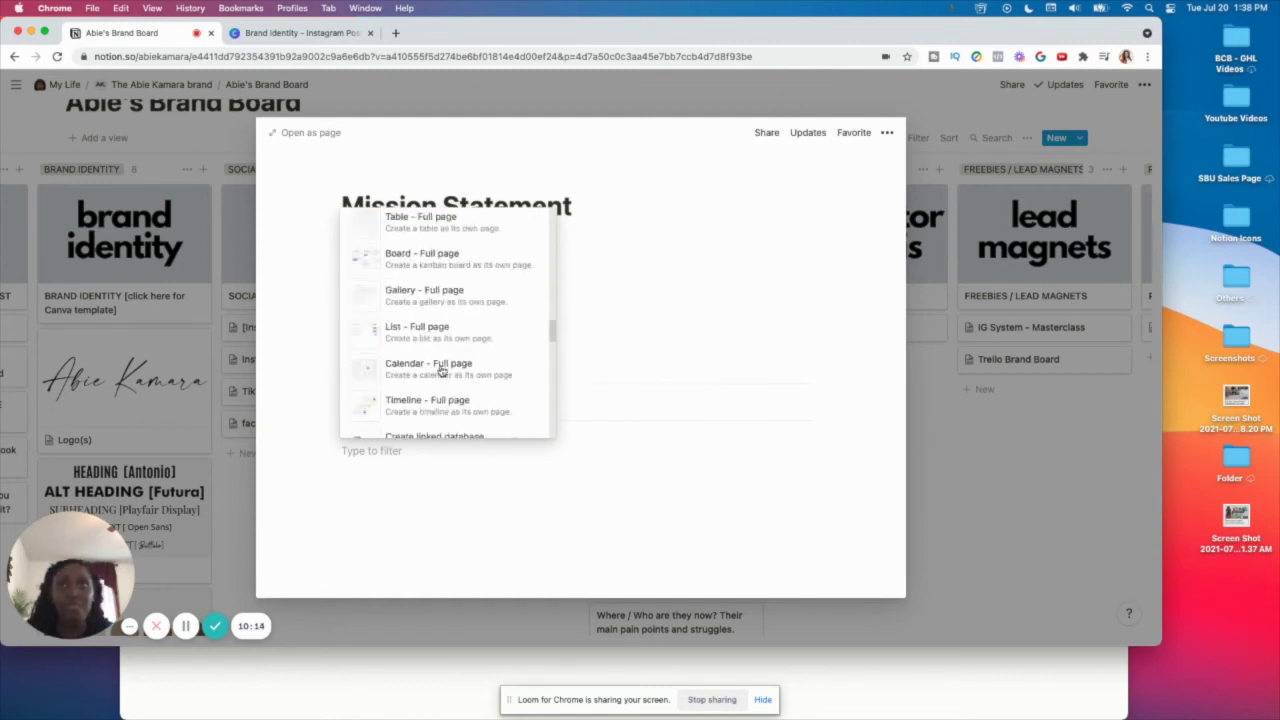
scroll(440, 371, "up", 6)
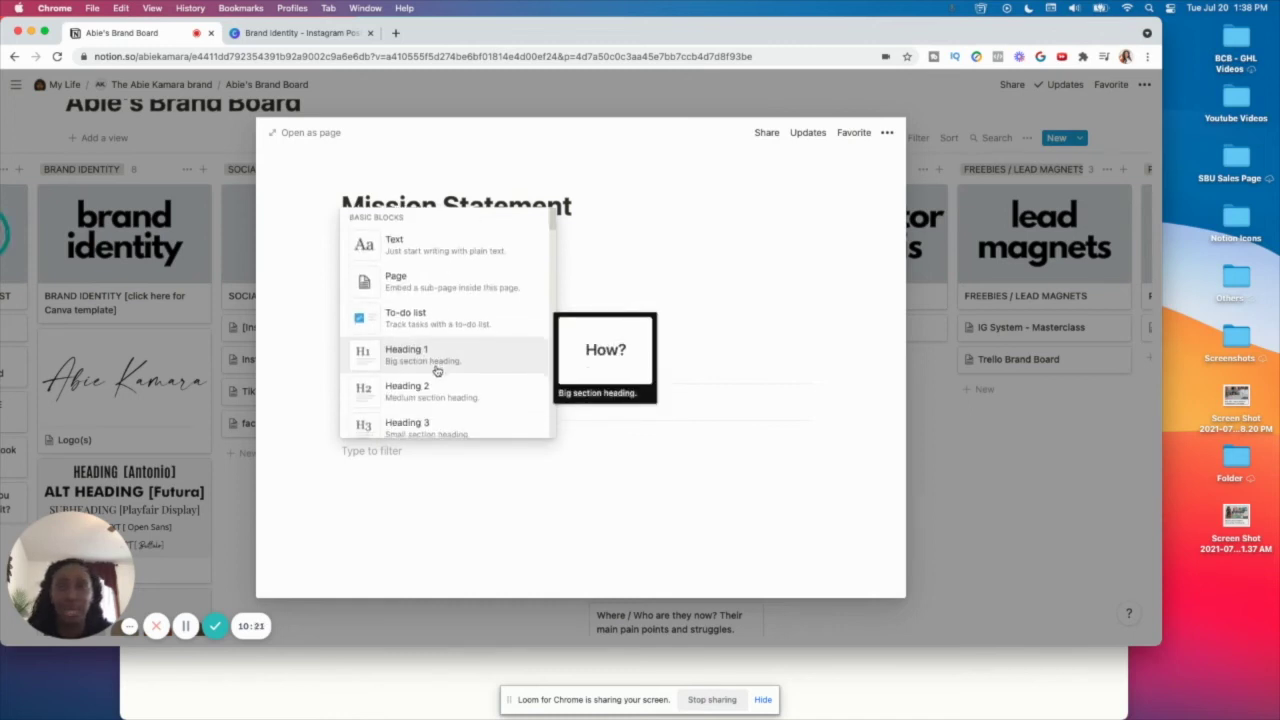
scroll(437, 371, "down", 3)
scroll(437, 371, "down", 1)
scroll(437, 371, "down", 5)
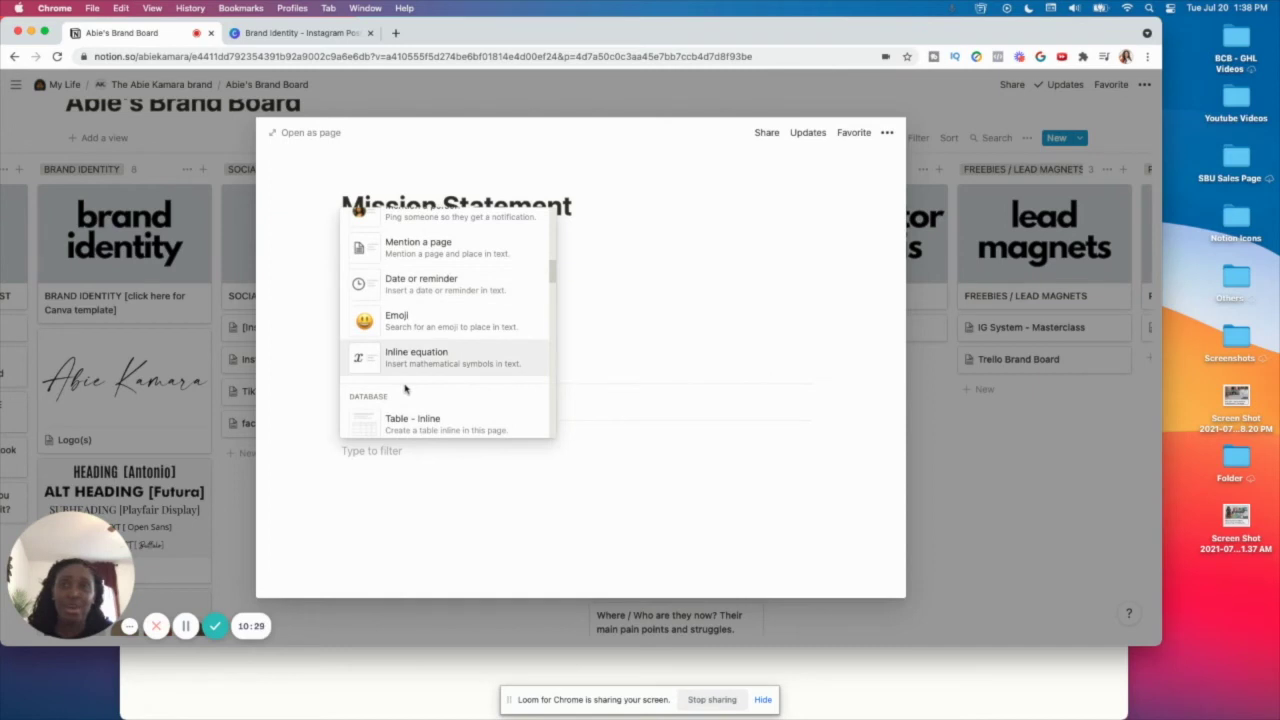
scroll(405, 418, "down", 2)
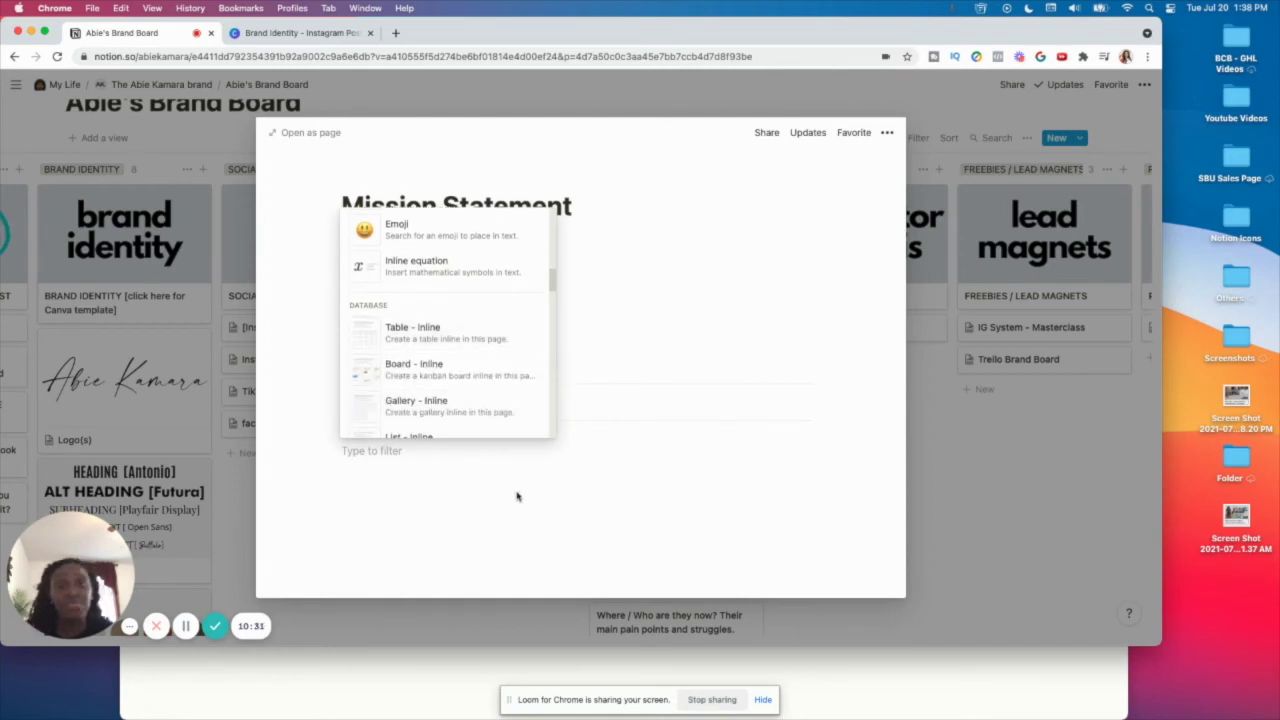
key("BackSpace")
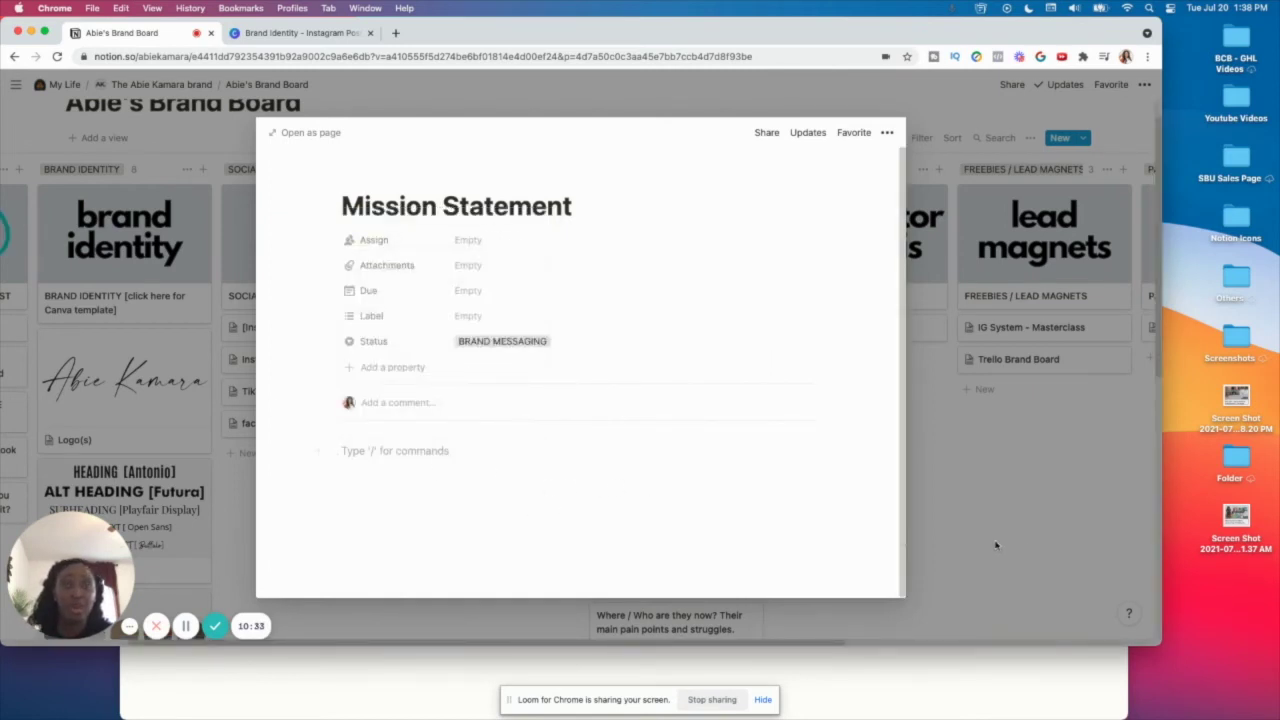
left_click(1028, 496)
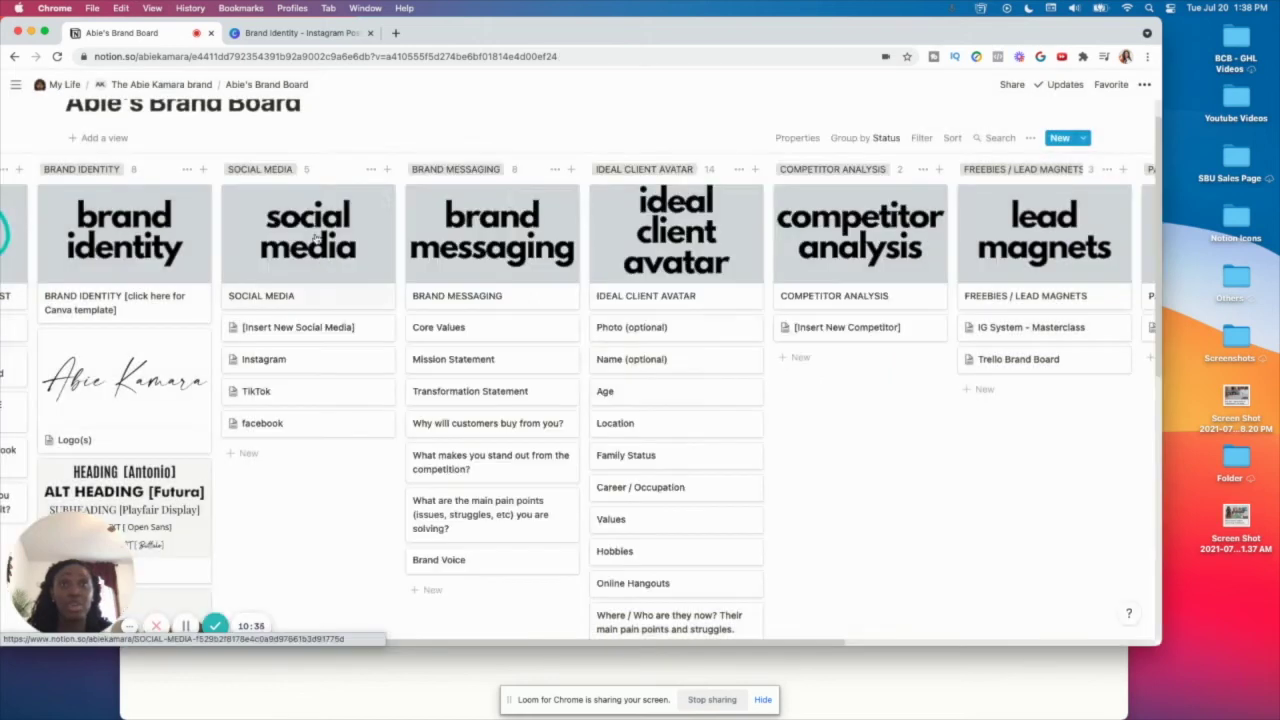
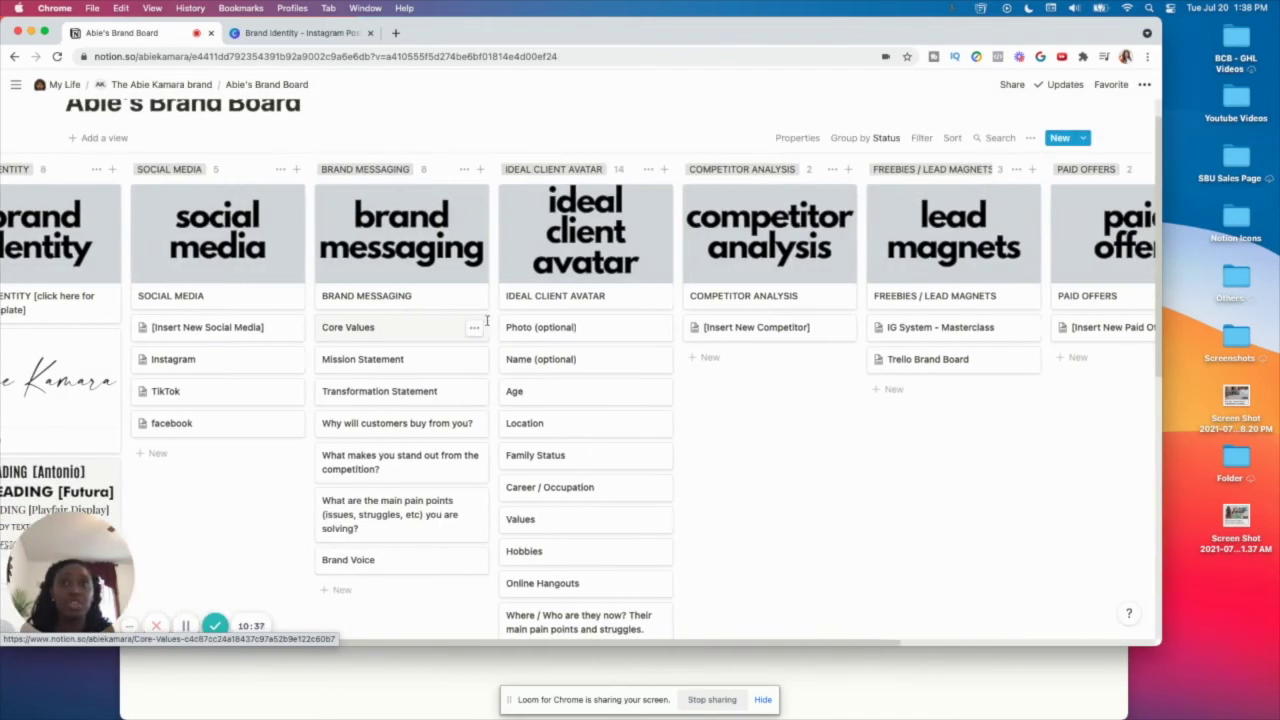
Step: Look over the cards in the IDEAL CLIENT AVATAR column and the competitor, lead magnet and paid offer columns beside it
scroll(418, 575, "right", 3)
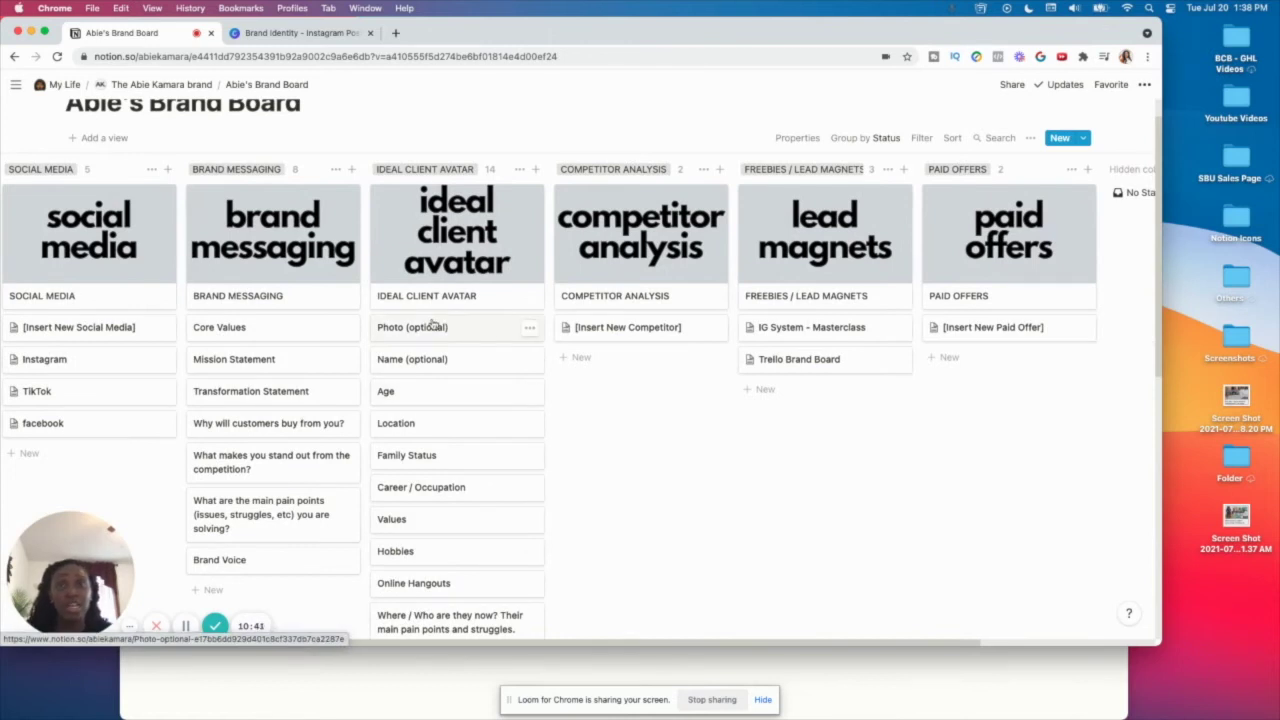
scroll(433, 325, "down", 2)
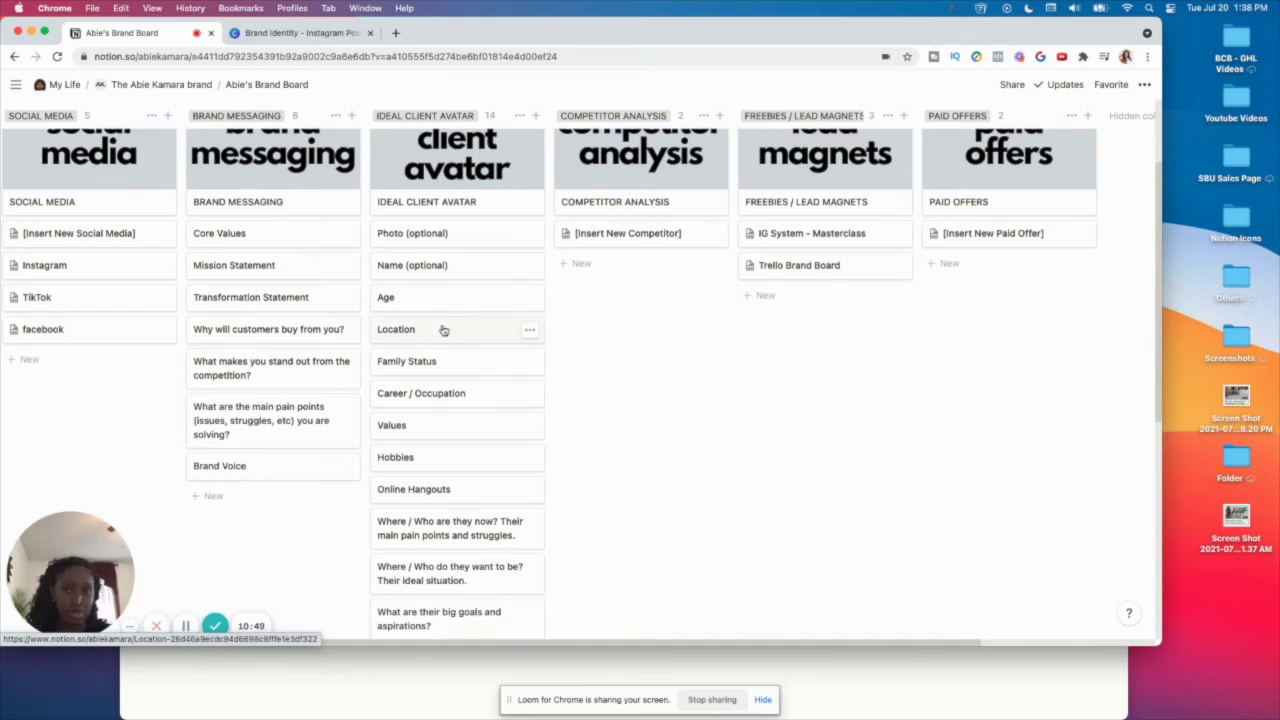
scroll(443, 329, "down", 2)
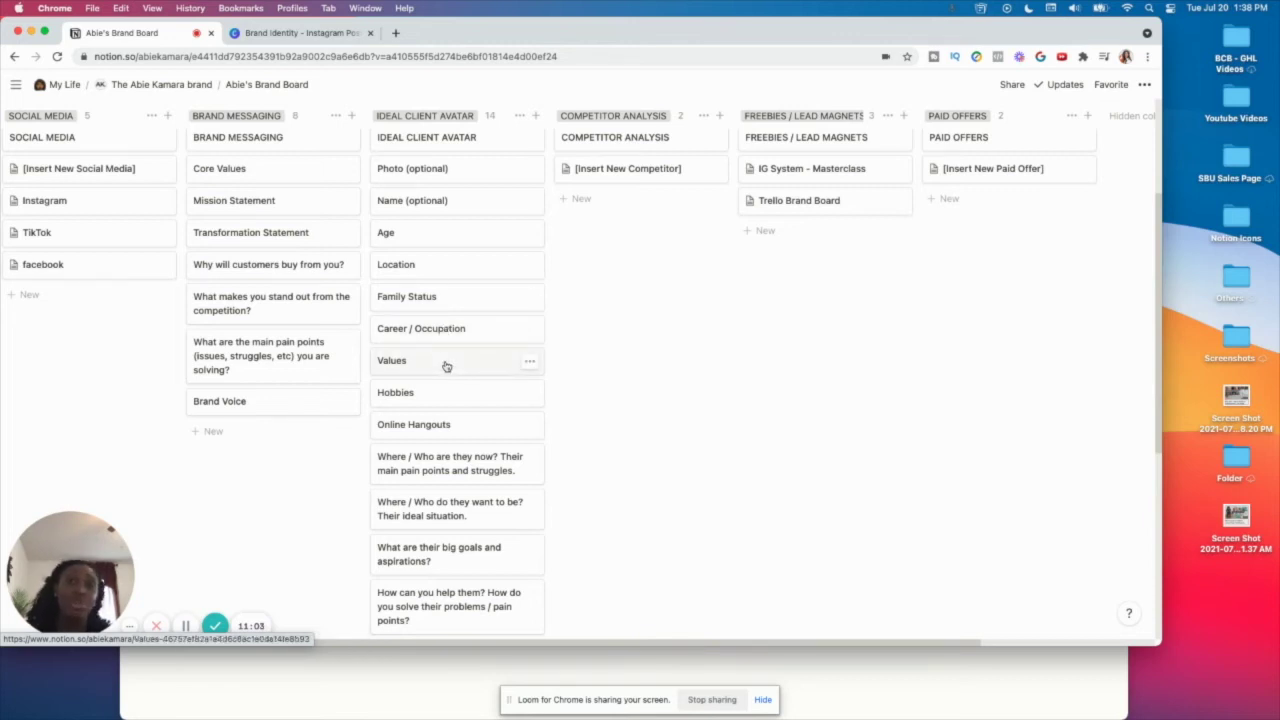
scroll(446, 366, "down", 2)
scroll(446, 366, "up", 2)
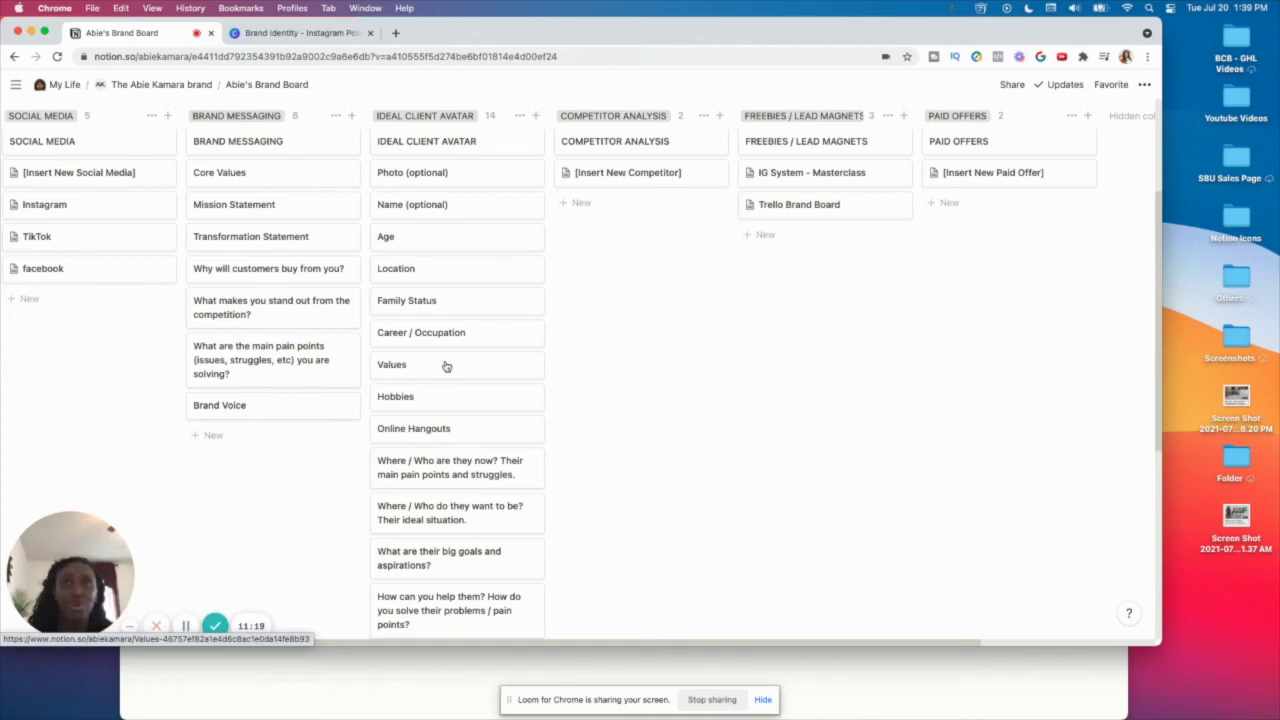
scroll(446, 400, "down", 2)
scroll(446, 414, "down", 4)
scroll(446, 414, "right", 3)
scroll(445, 410, "up", 6)
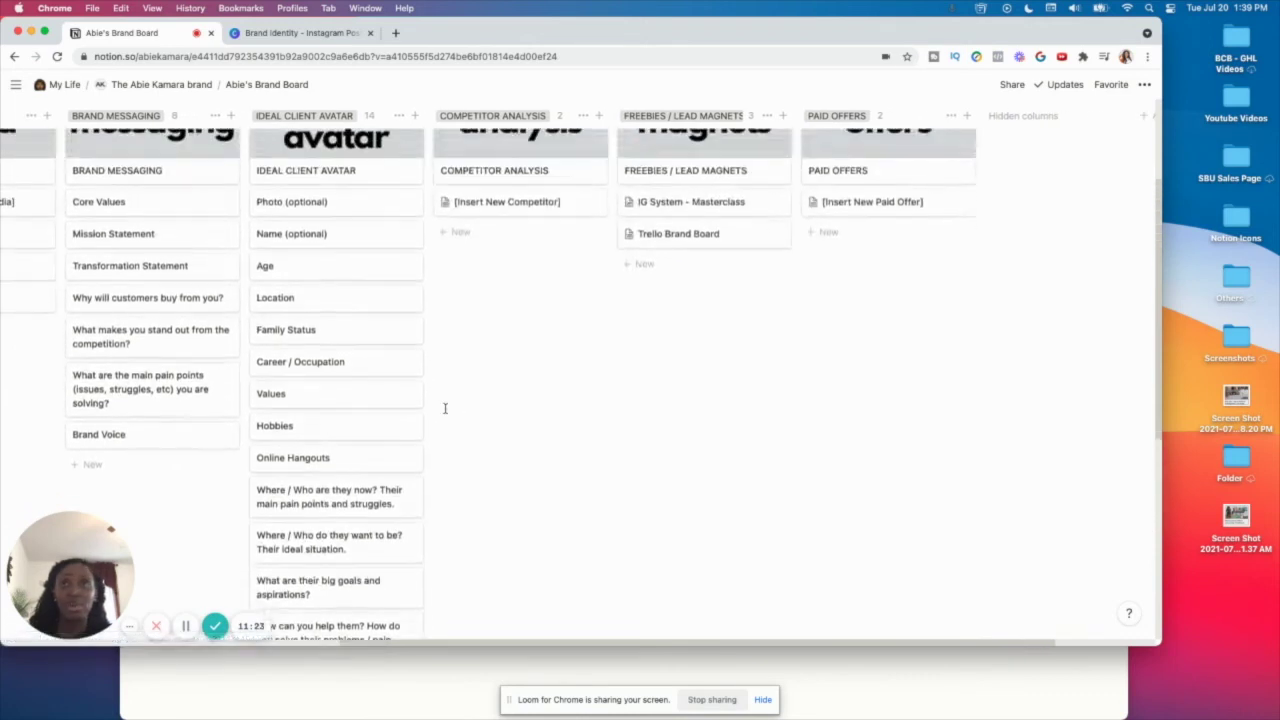
scroll(445, 408, "up", 3)
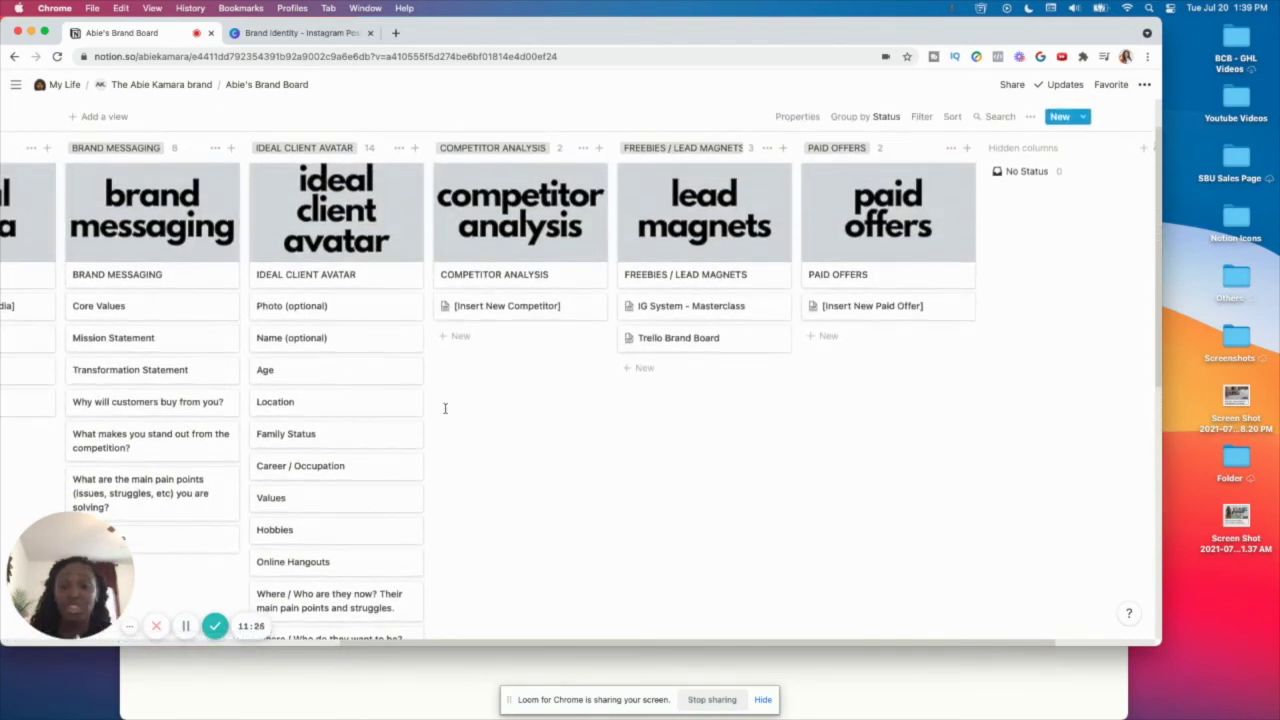
scroll(445, 408, "up", 1)
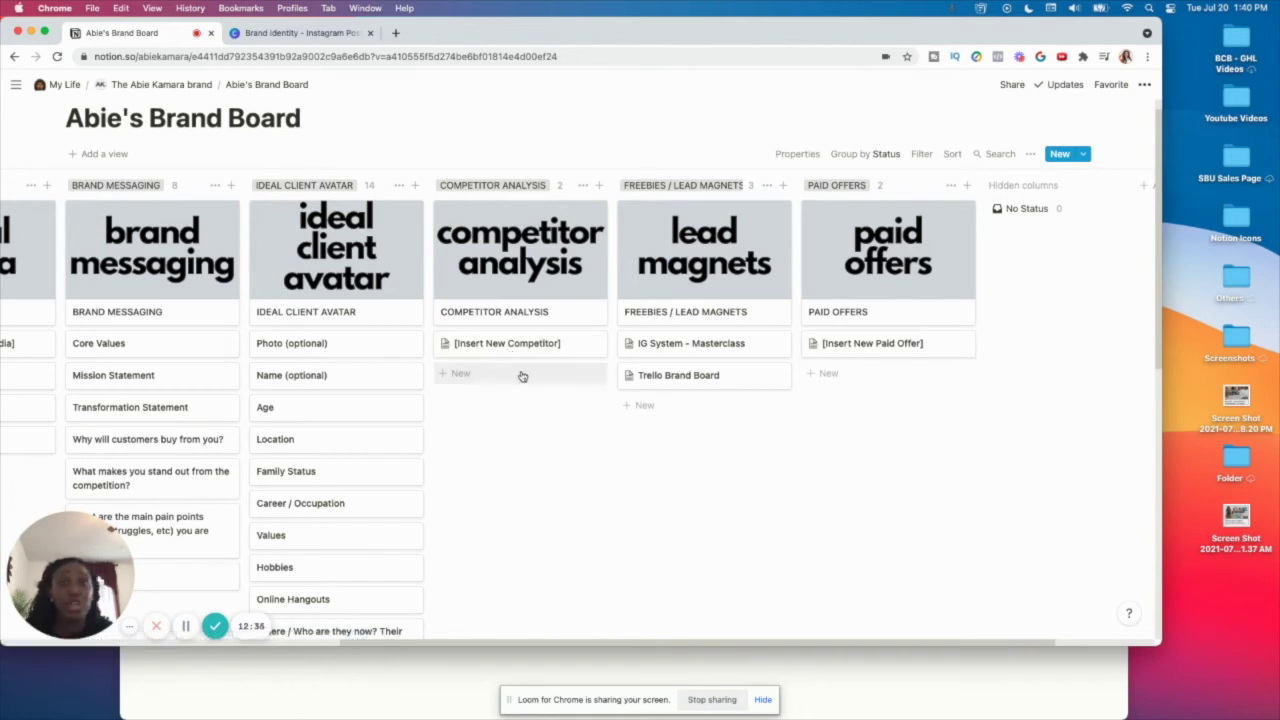
Step: Add a card named Top Competitor to the COMPETITOR ANALYSIS column and fill it with the New Competitor template
left_click(512, 373)
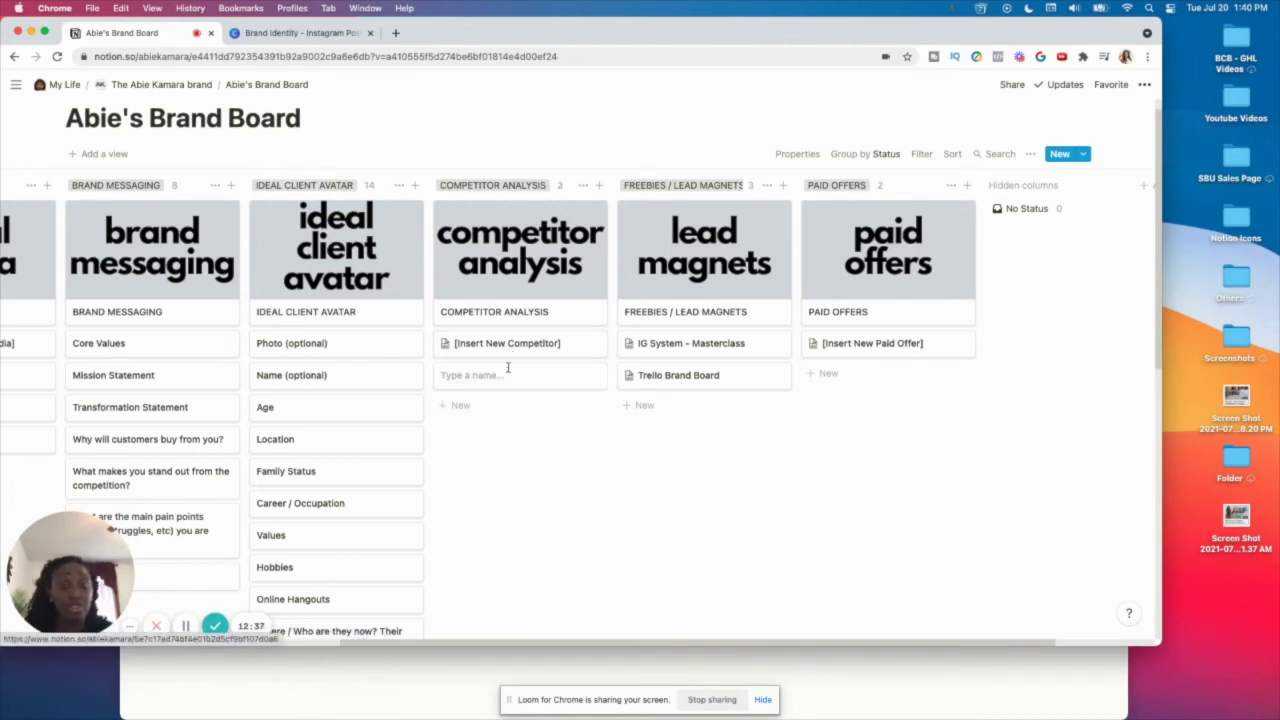
type("Top Competitor")
key("Return")
left_click(523, 380)
scroll(520, 382, "down", 2)
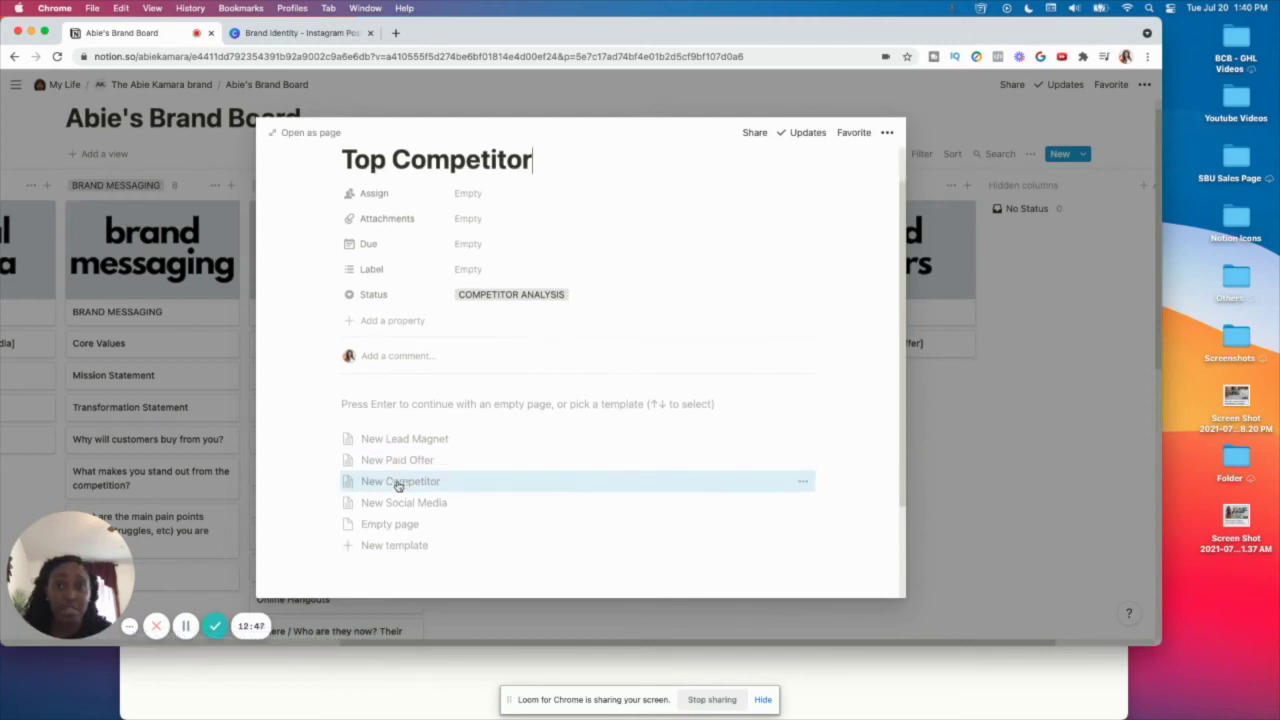
left_click(398, 483)
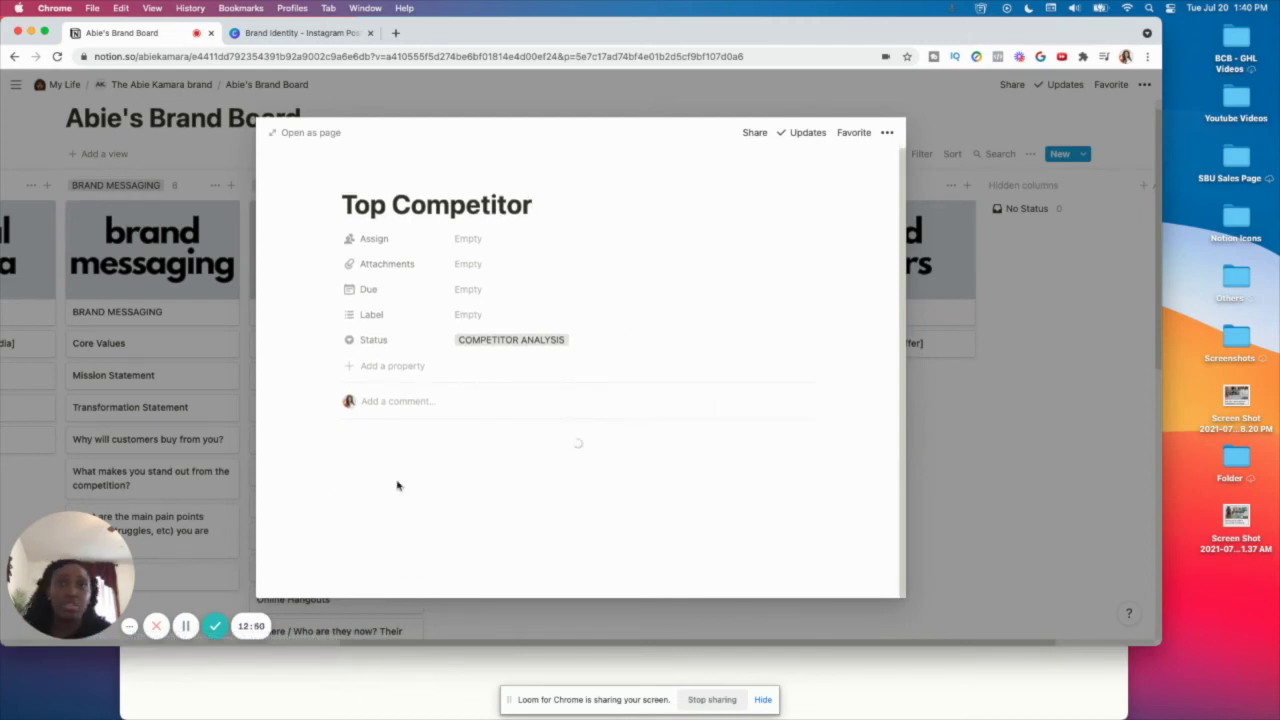
scroll(397, 484, "down", 3)
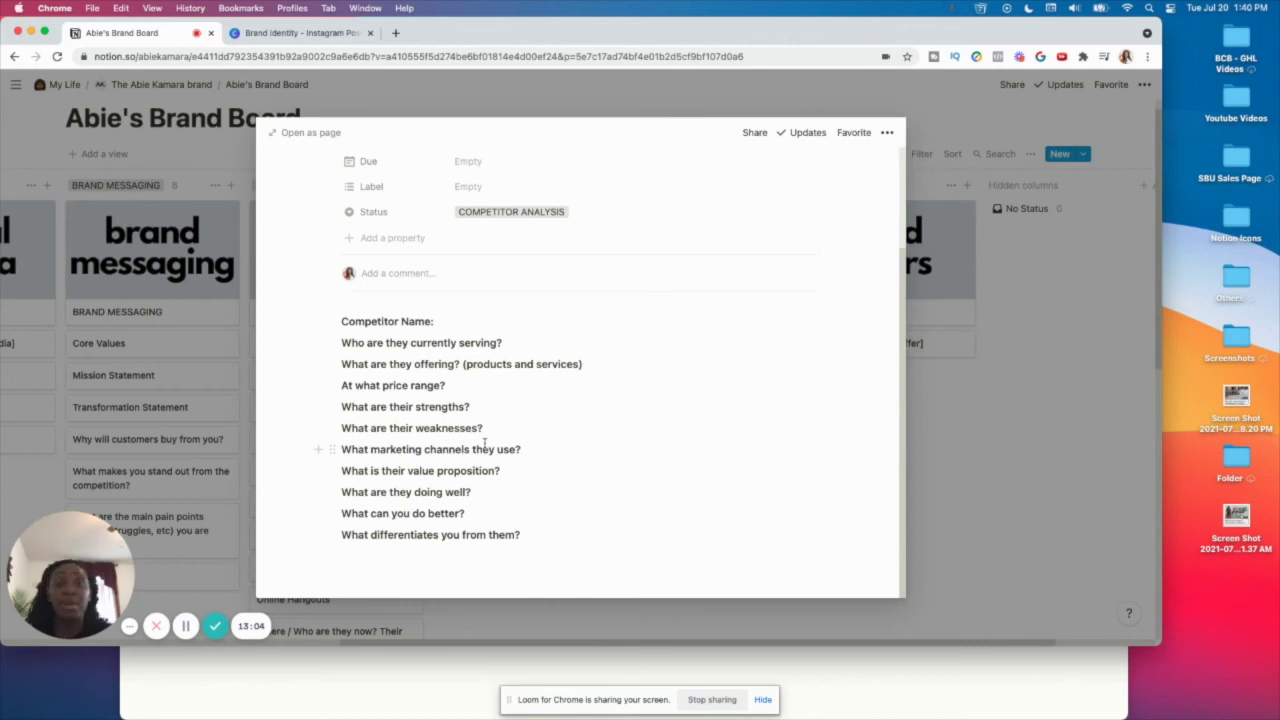
left_click(981, 368)
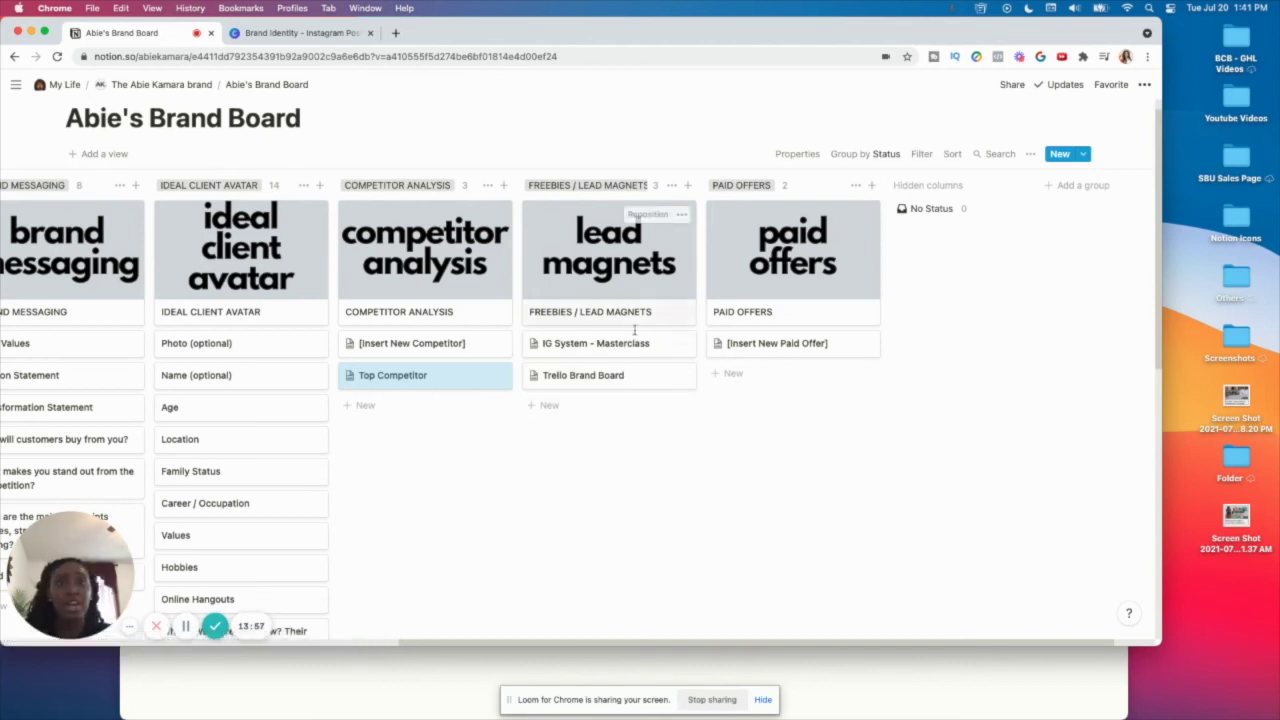
Step: Add a card named new lead magnet to the FREEBIES / LEAD MAGNETS column and check the templates it offers
left_click(562, 410)
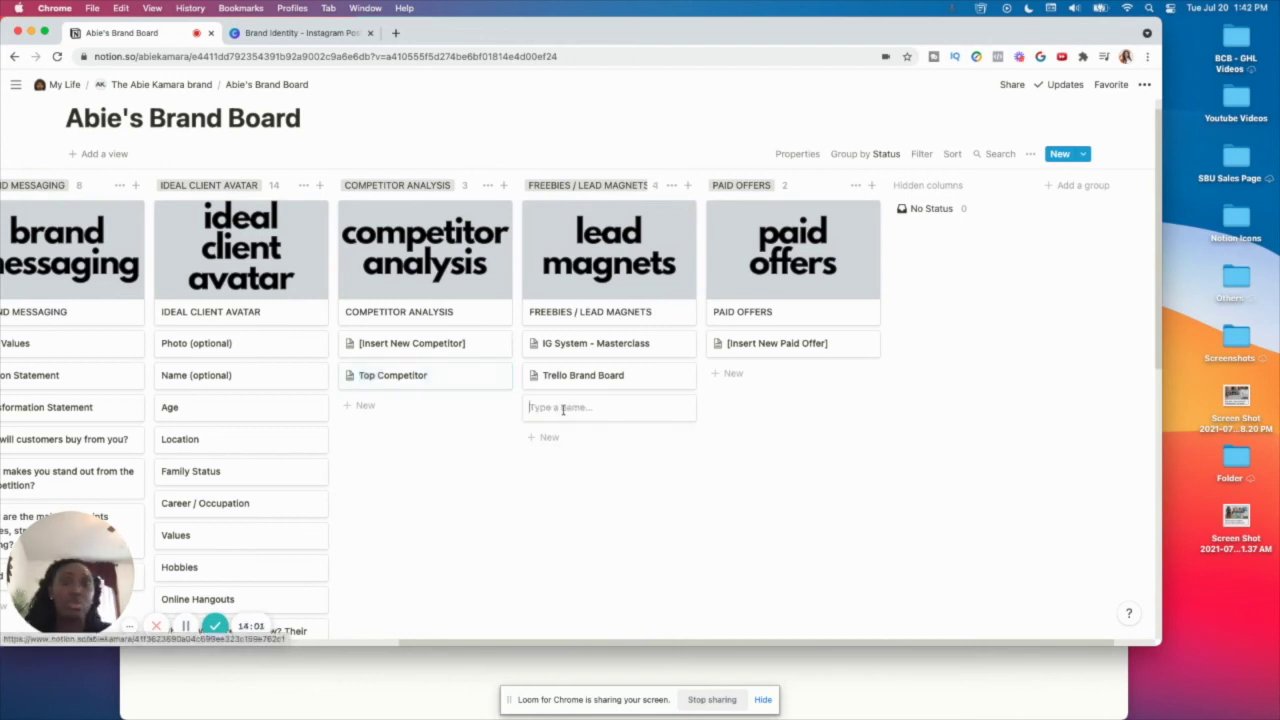
type("new lead magnet")
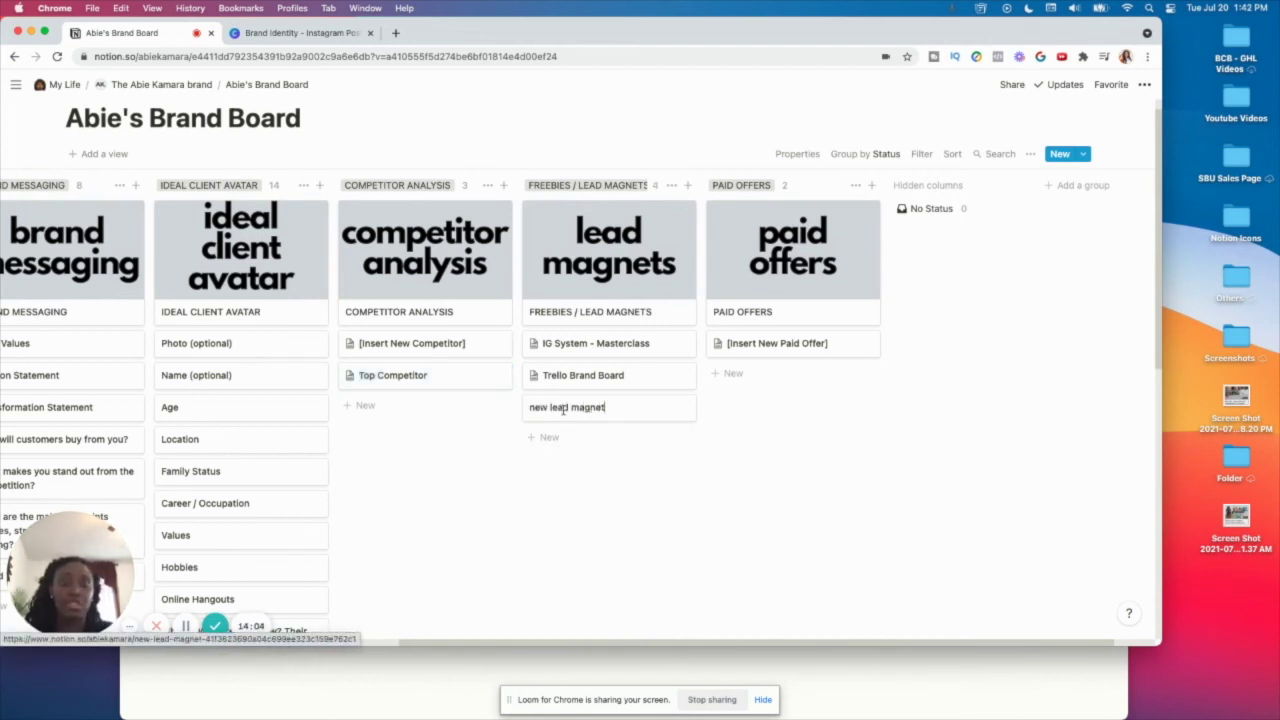
key("Return")
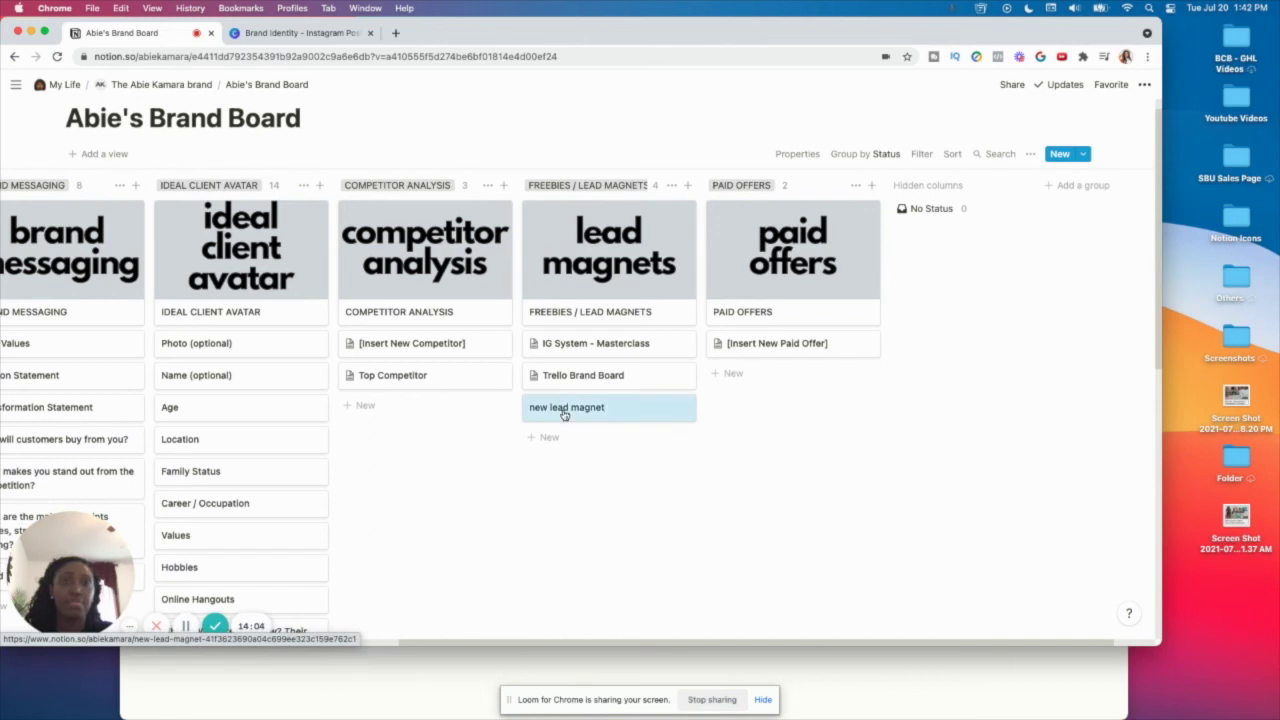
left_click(603, 410)
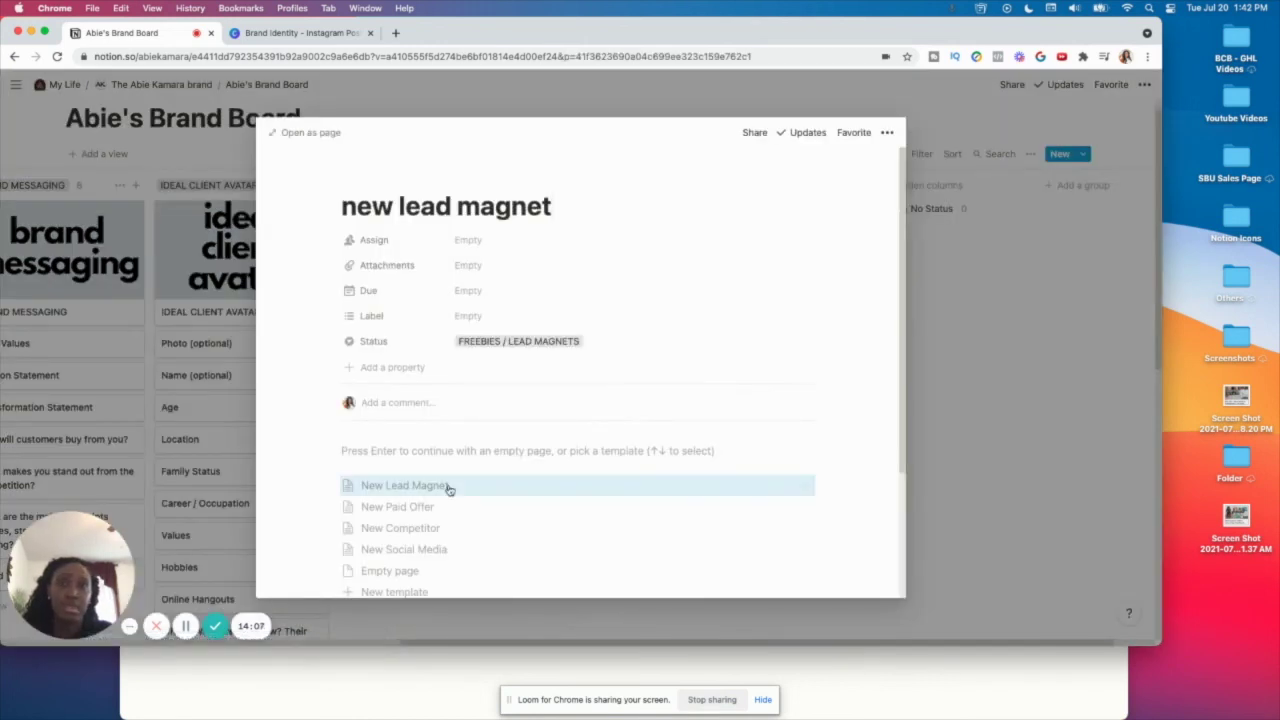
scroll(420, 486, "down", 2)
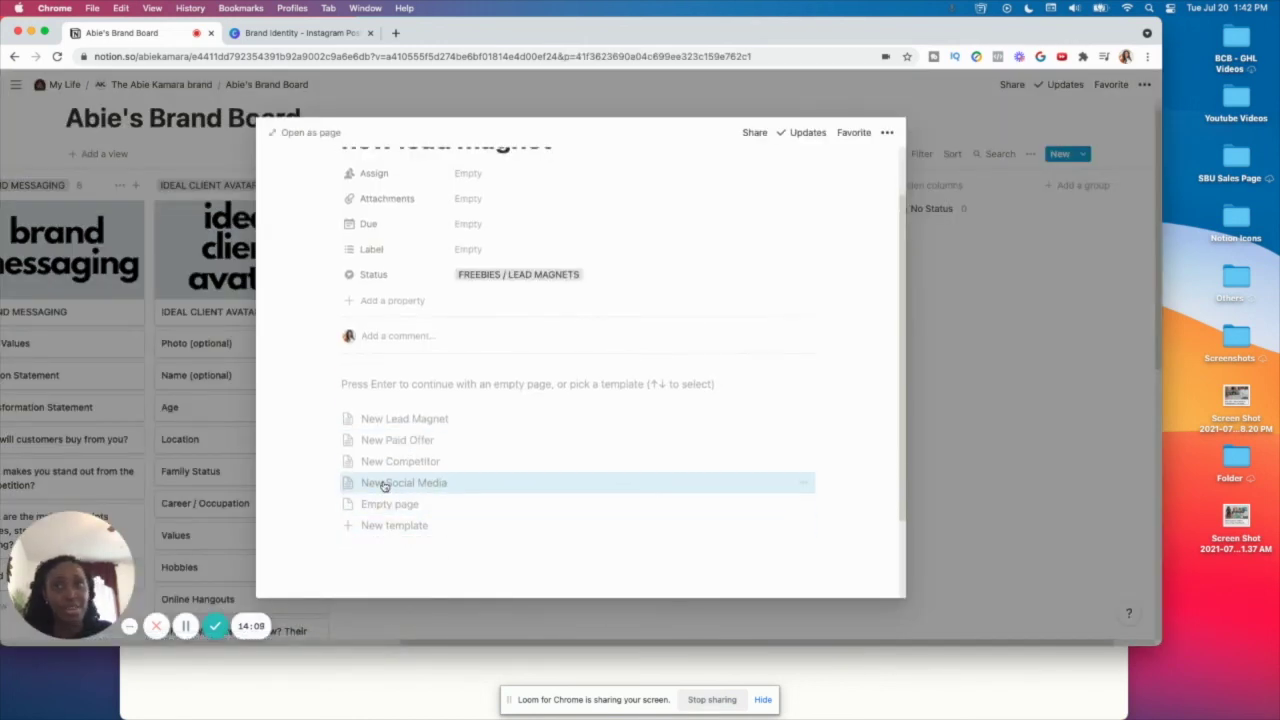
left_click(962, 434)
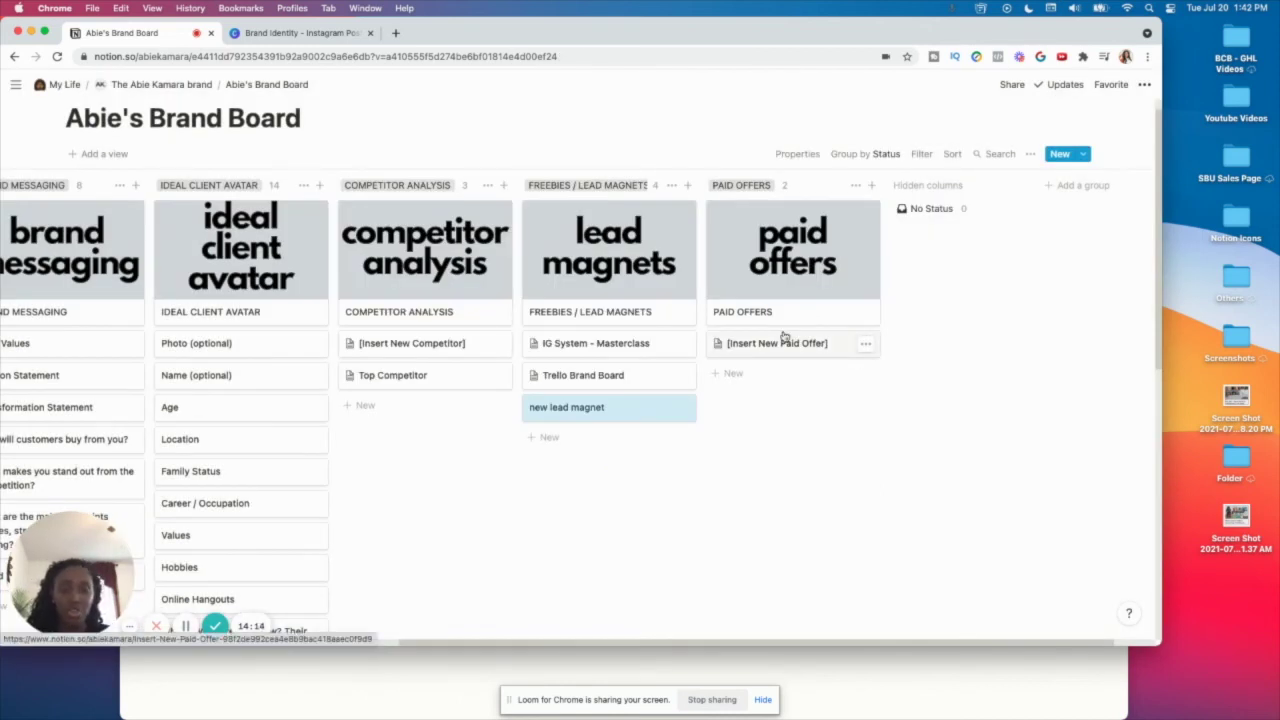
Step: Review the whole brand board, from the START HERE column through to PAID OFFERS
scroll(785, 337, "left", 10)
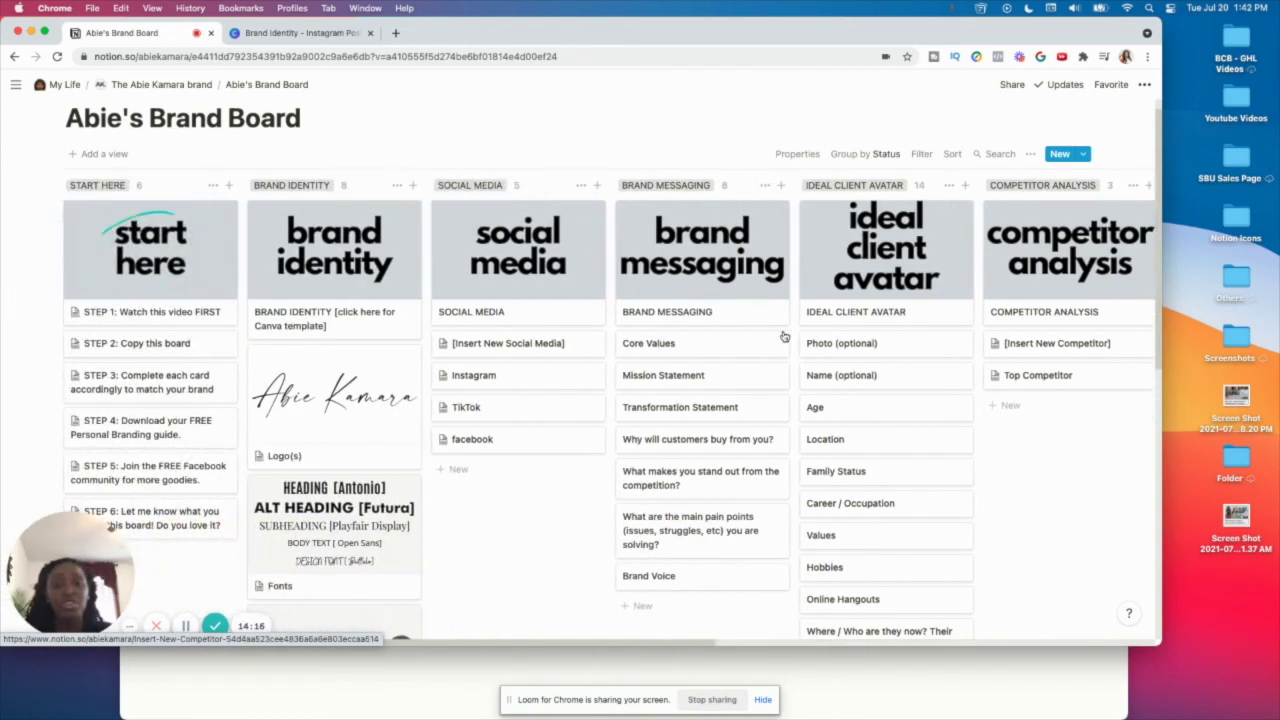
scroll(785, 337, "down", 3)
scroll(785, 337, "right", 6)
scroll(785, 337, "down", 5)
scroll(783, 331, "up", 5)
scroll(783, 331, "up", 2)
scroll(785, 335, "right", 3)
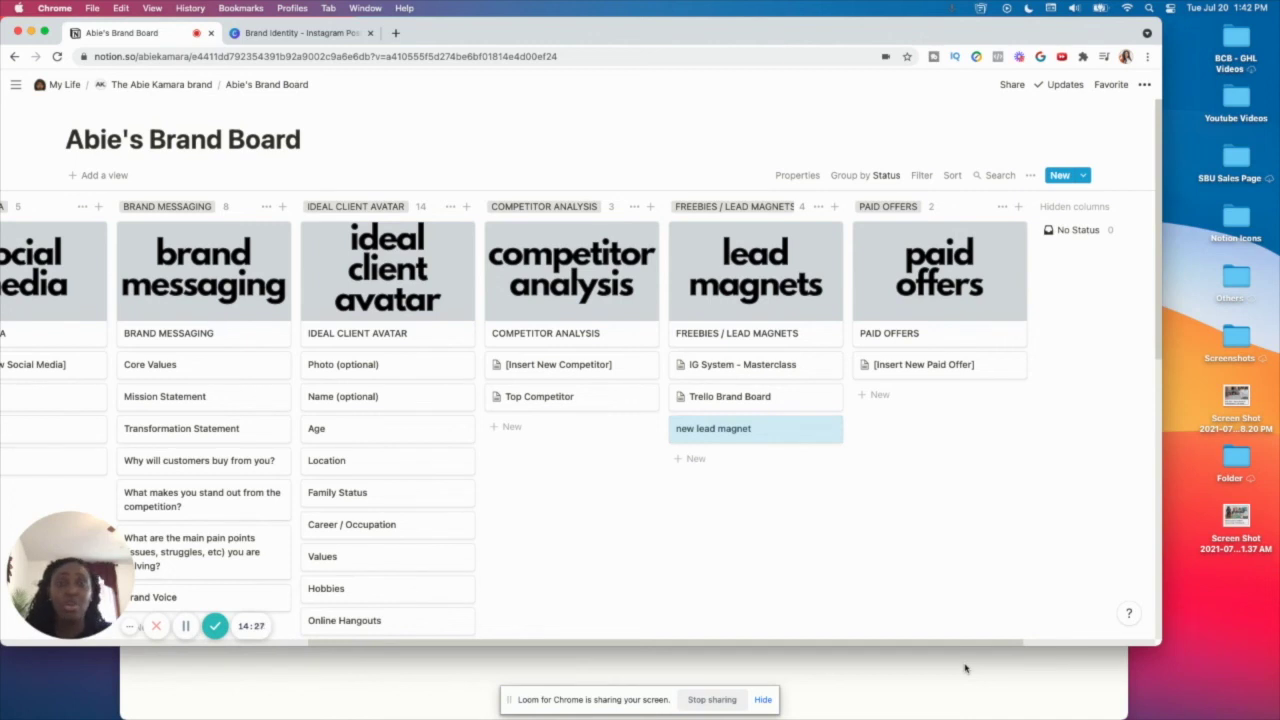
Step: Open the STEP 4 card about the free Personal Branding guide in the START HERE column
scroll(817, 486, "left", 10)
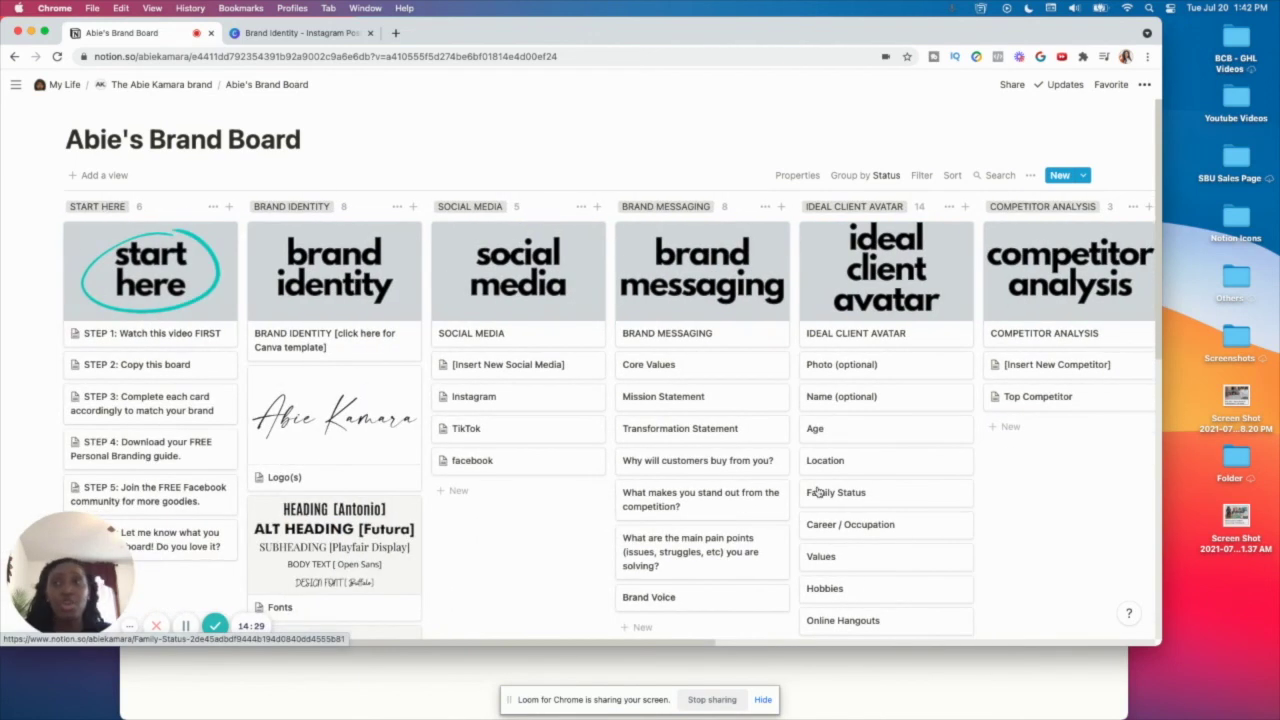
scroll(200, 400, "down", 2)
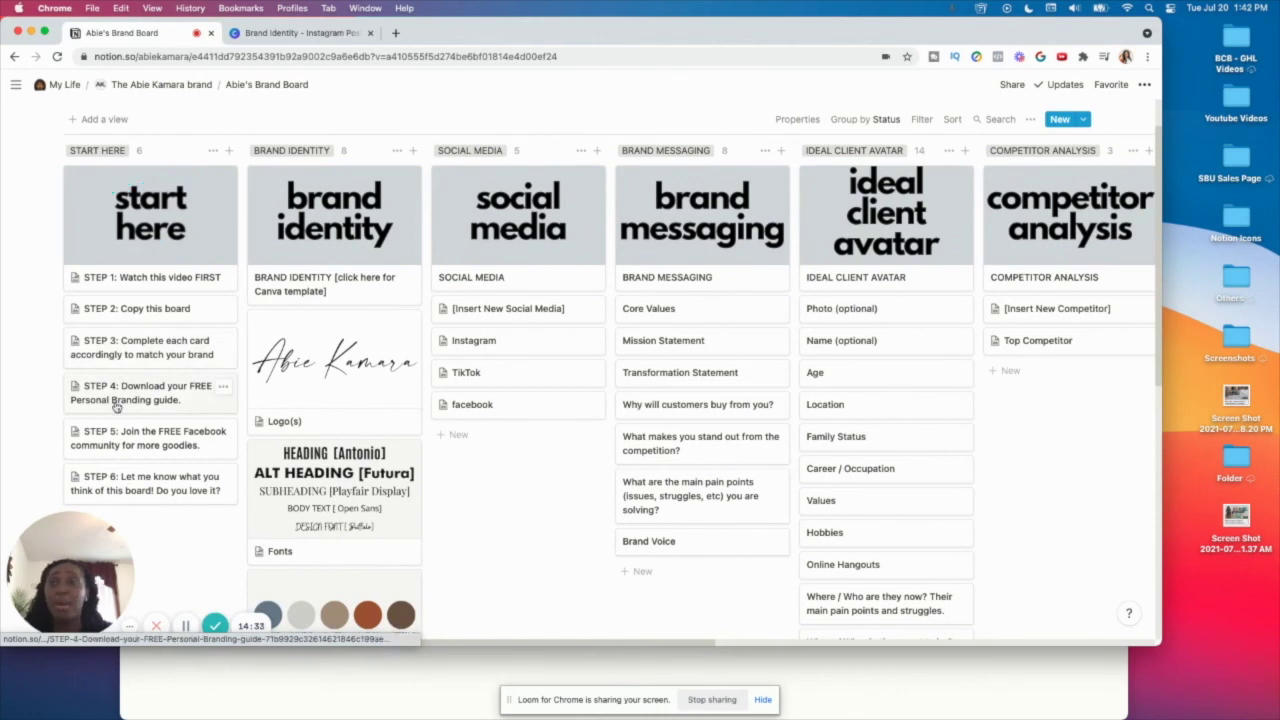
left_click(116, 406)
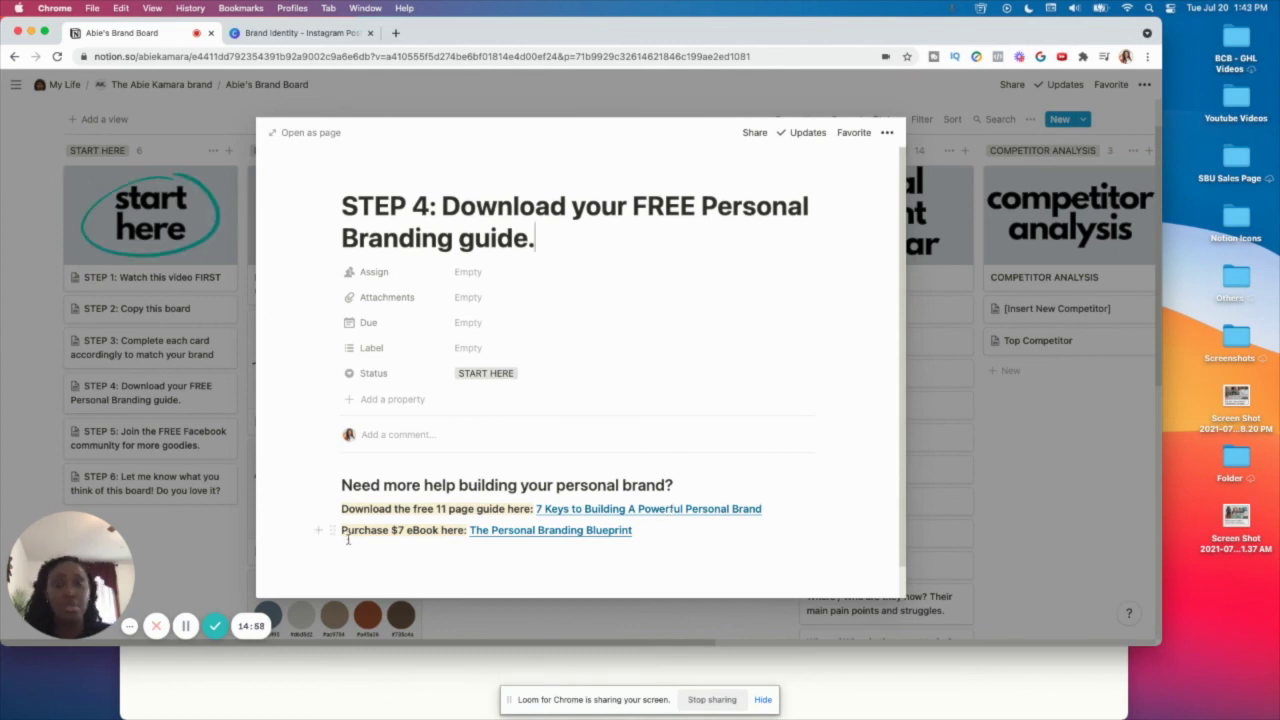
Step: Close the STEP 4 card and read through the STEP 5 card about joining the free Facebook community
left_click(233, 546)
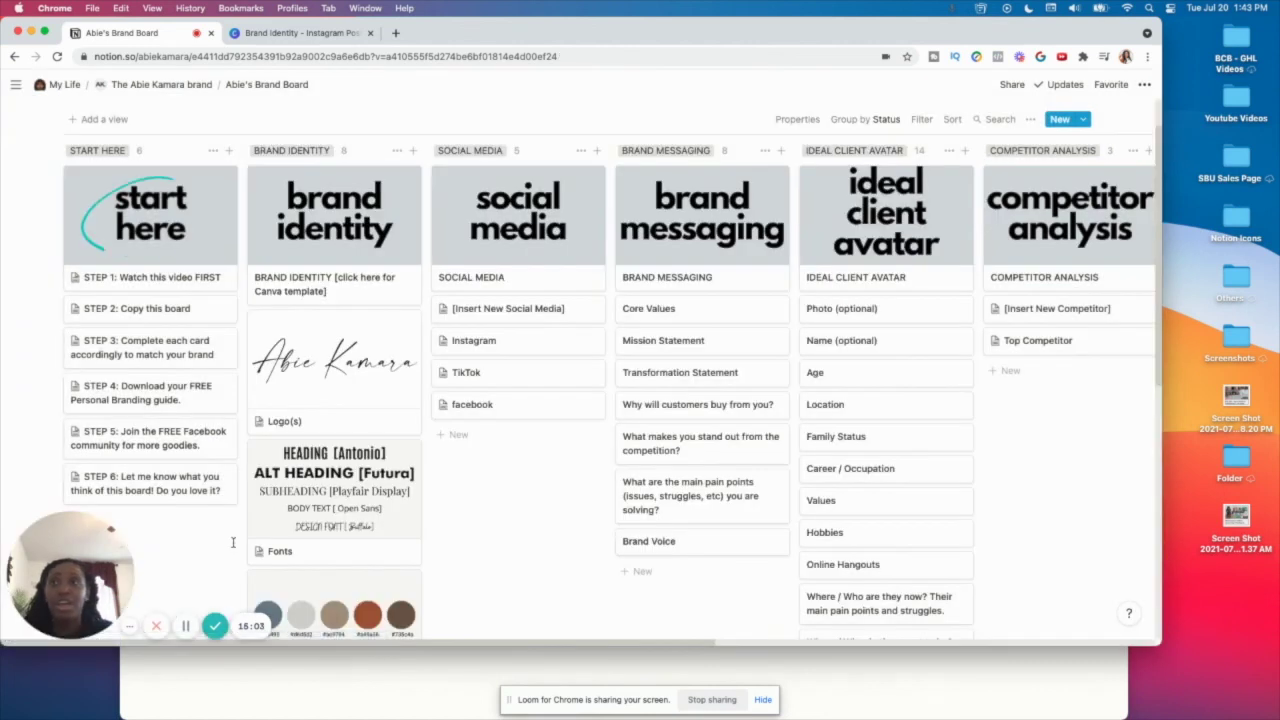
left_click(161, 455)
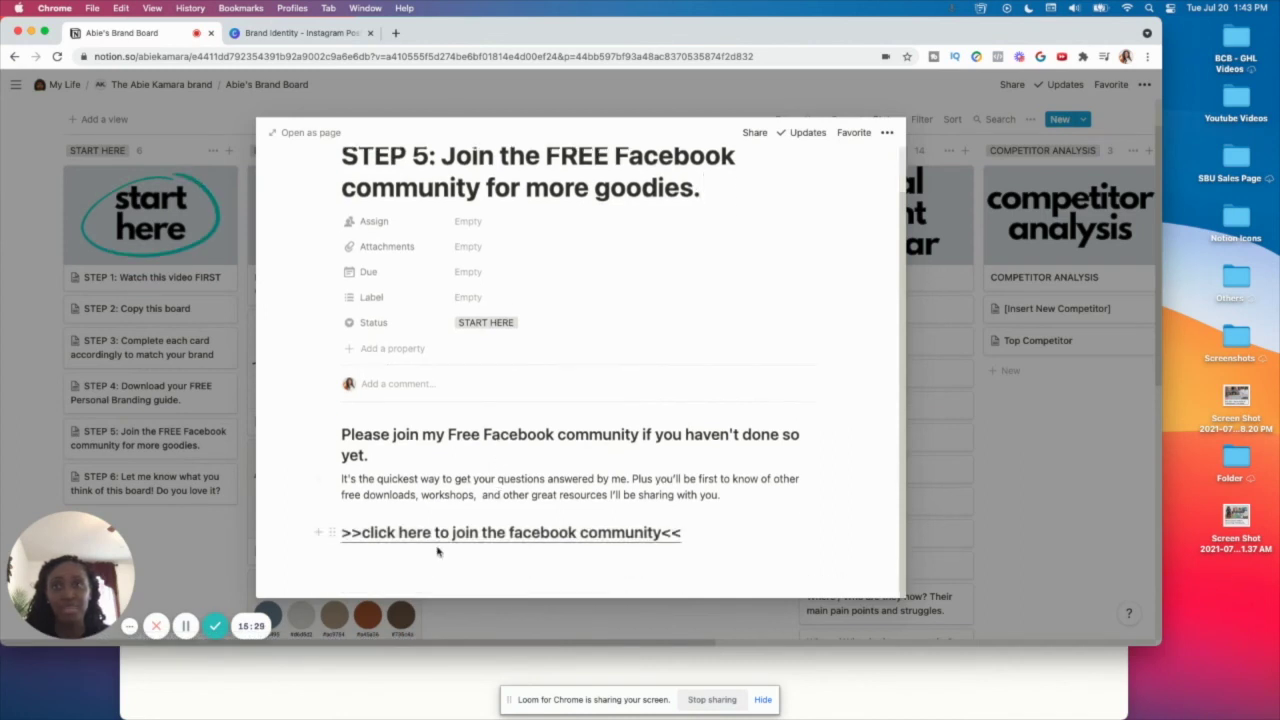
left_click(205, 554)
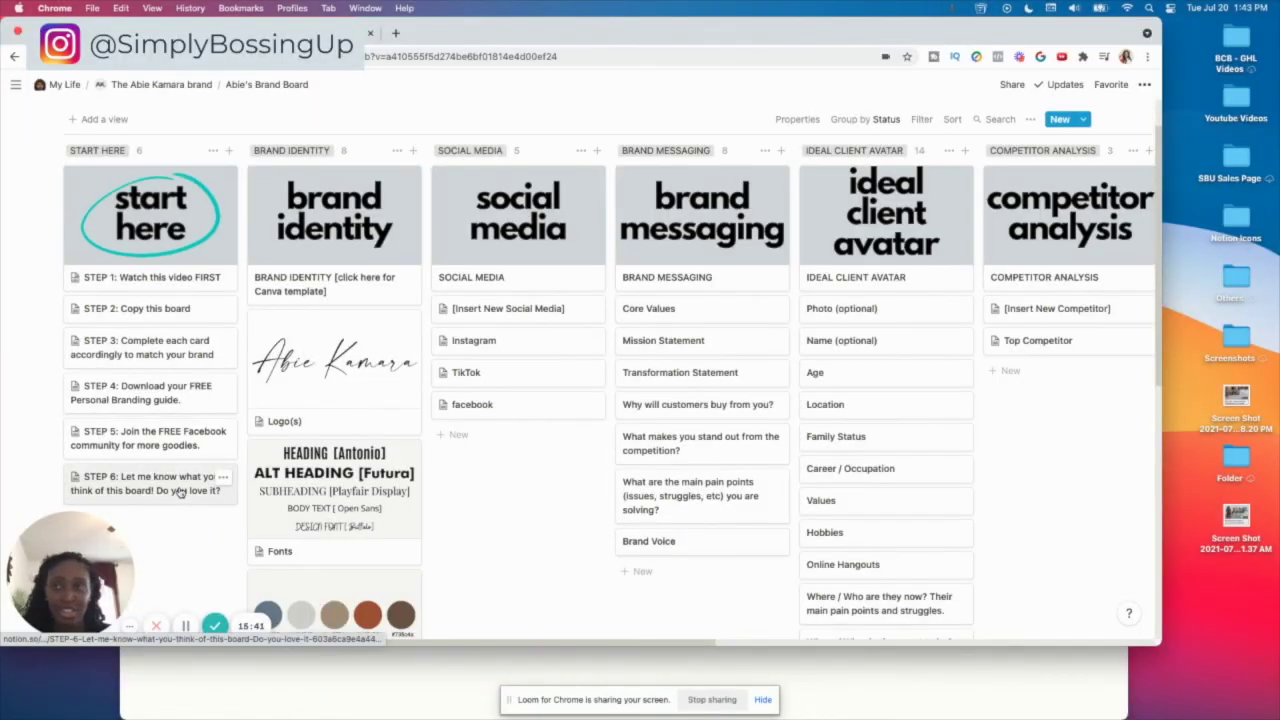
Step: Read the STEP 6 card about leaving feedback on the board down to its original post link, and return to the board
left_click(180, 492)
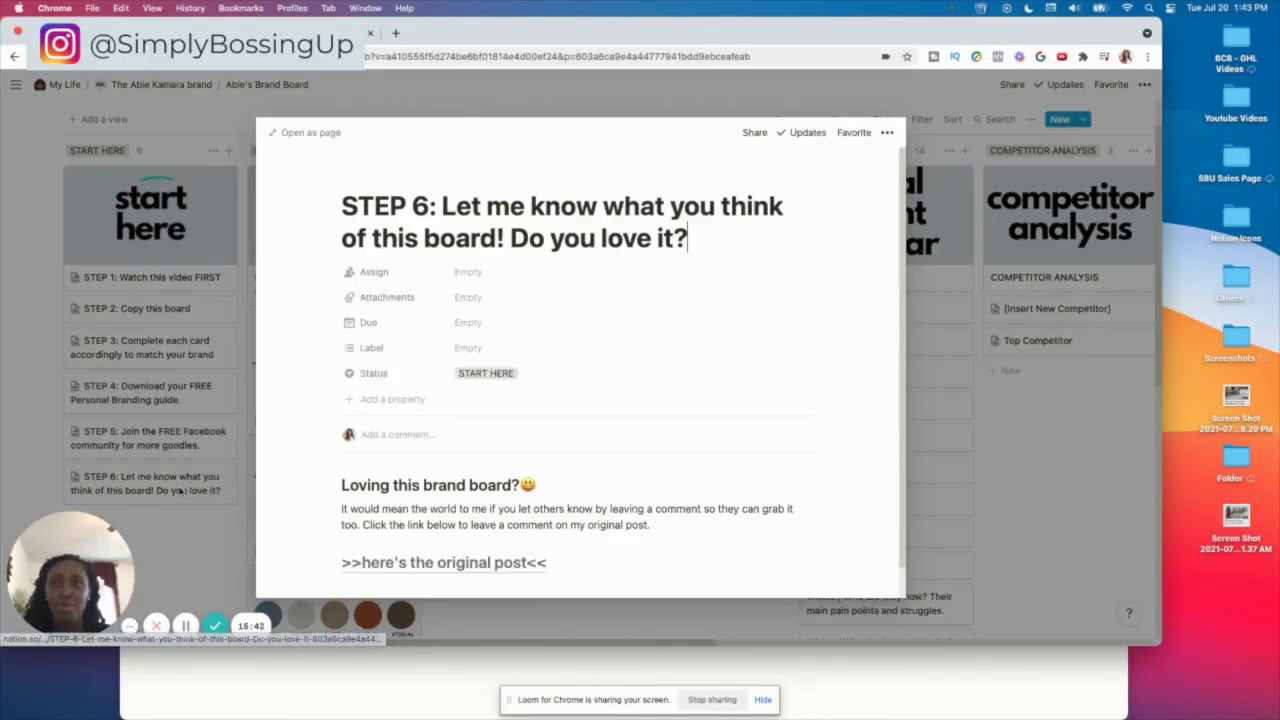
scroll(458, 431, "down", 1)
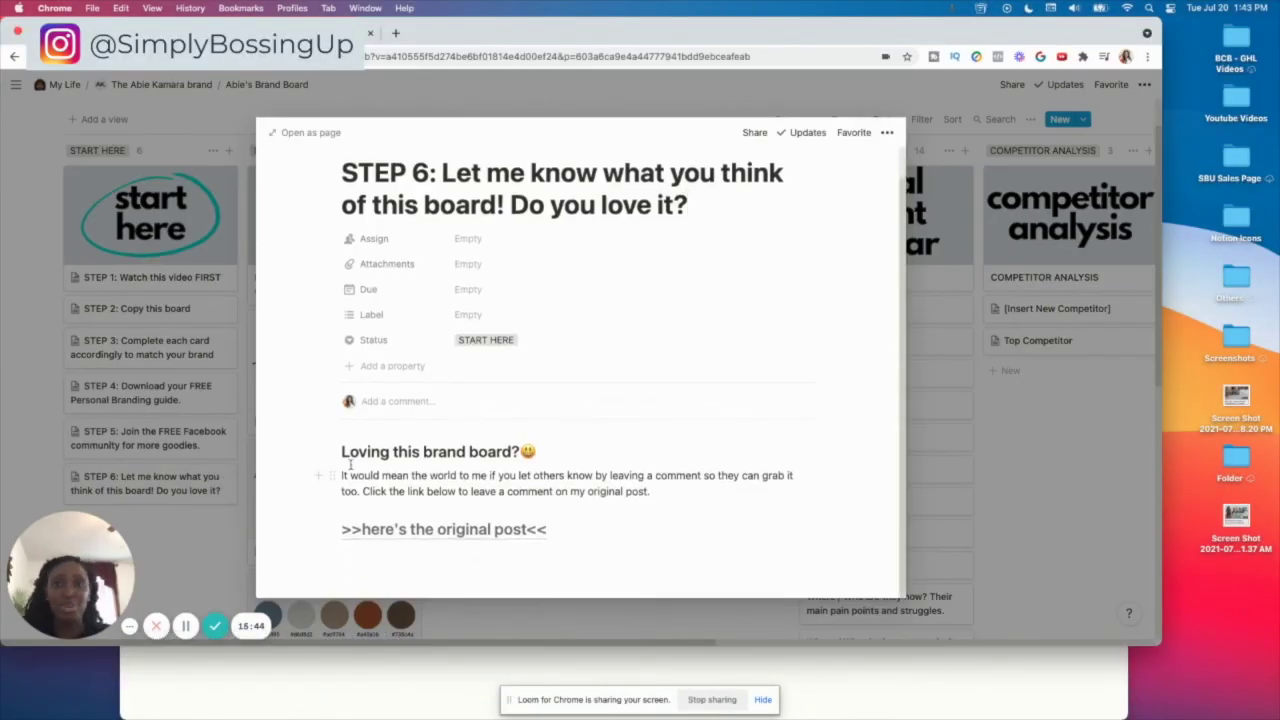
left_click(199, 514)
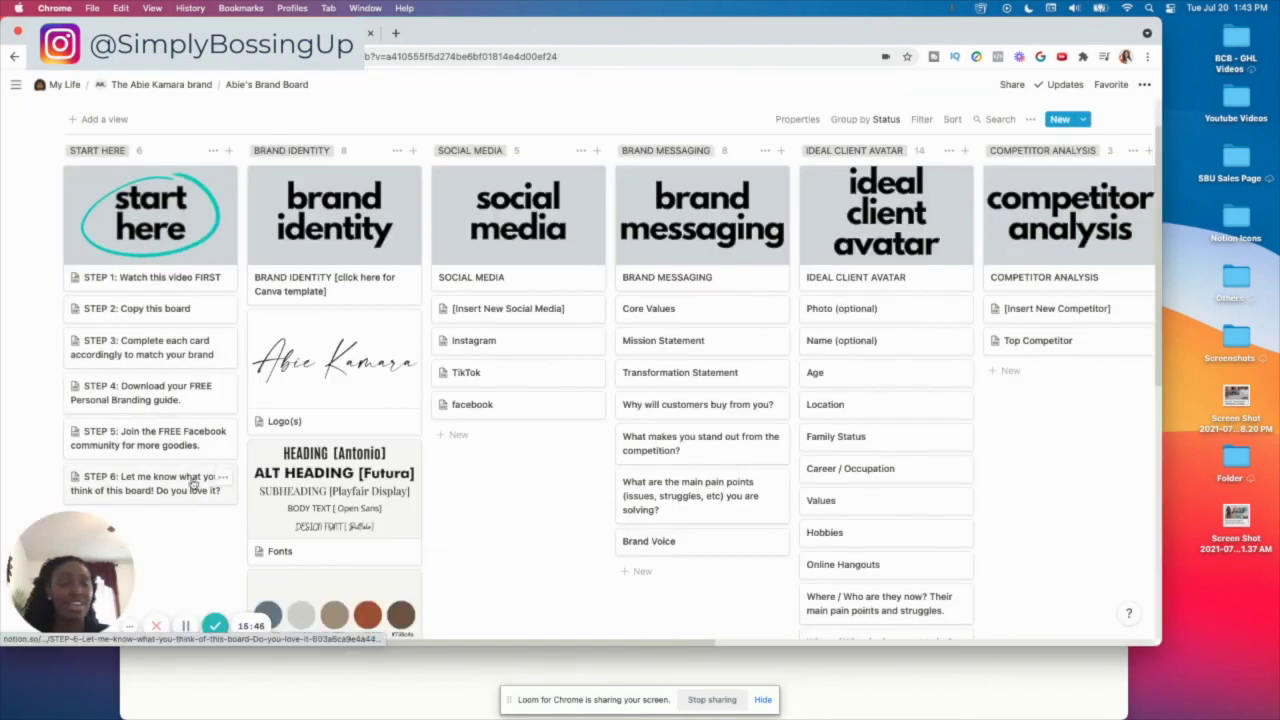